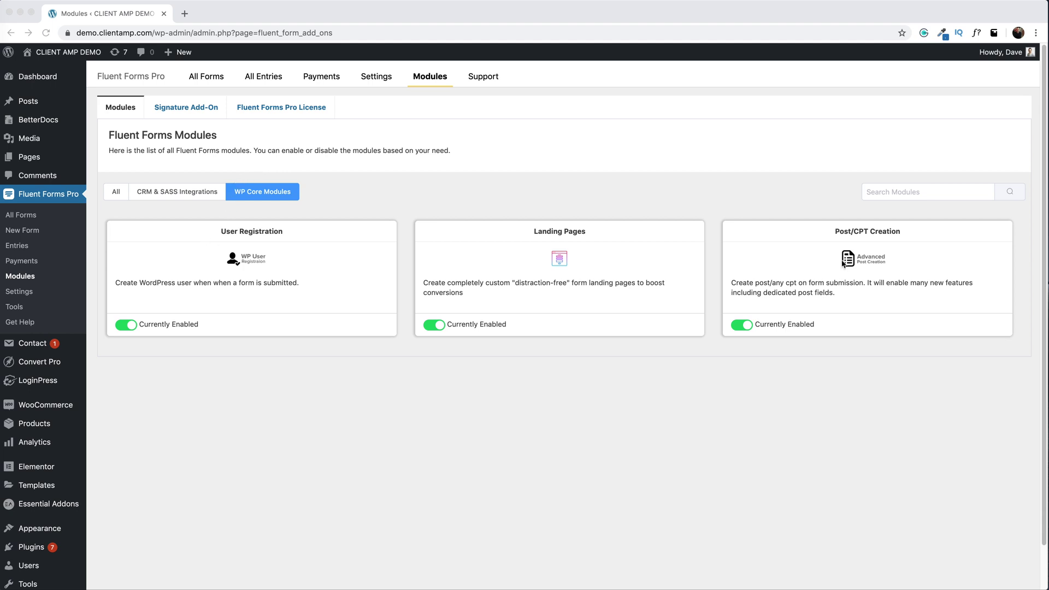
# - Go to the WordPress Add Plugins page from the Plugins menu
pyautogui.click(261, 196)
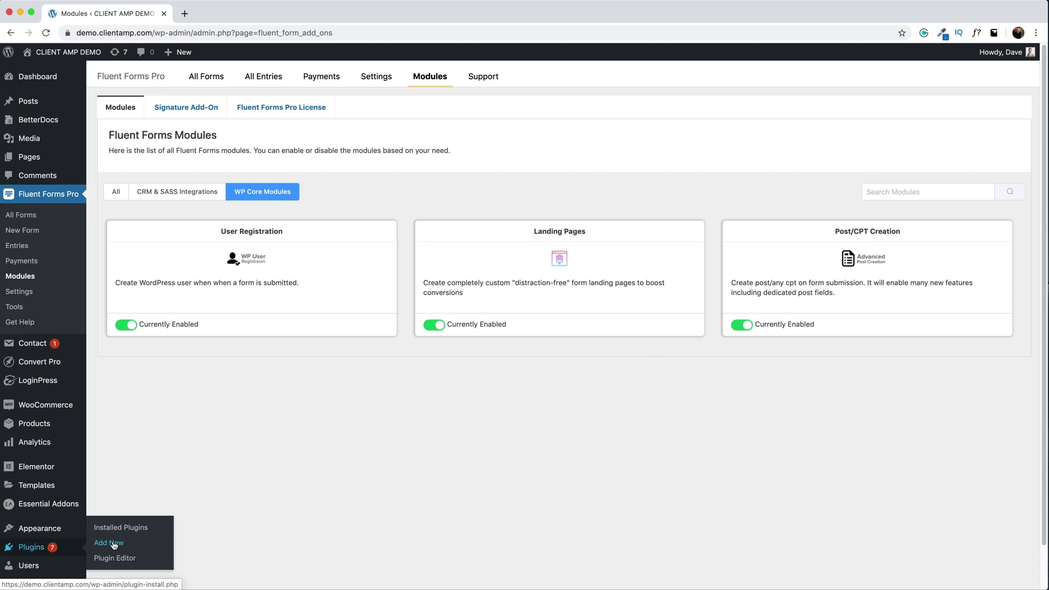
pyautogui.click(114, 544)
# - Search plugins for 'Custom Types', then install and activate Custom Post Type UI
pyautogui.click(896, 110)
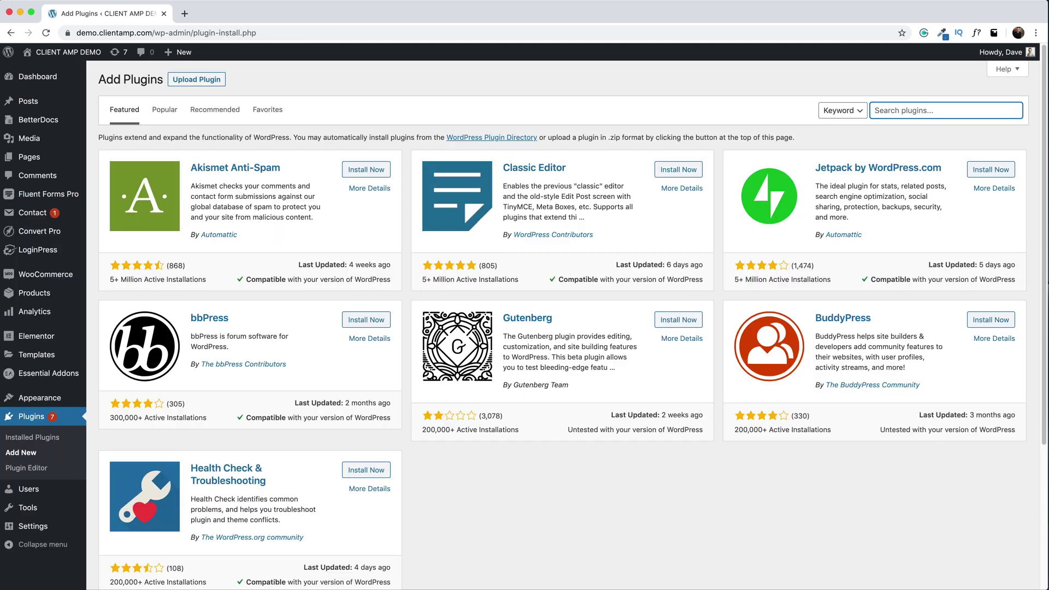
pyautogui.write('Custom Types')
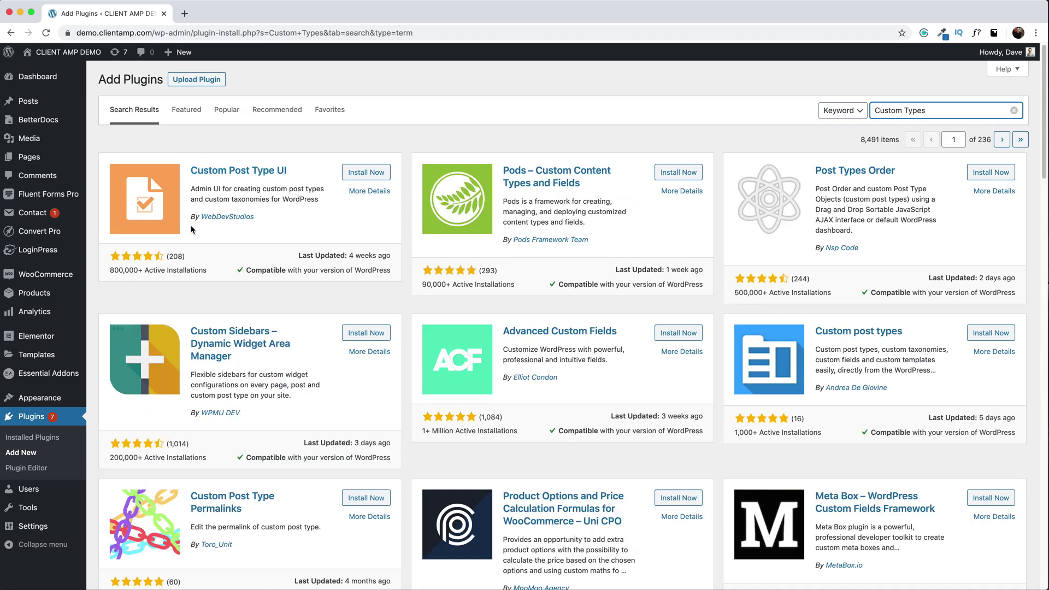
pyautogui.click(366, 172)
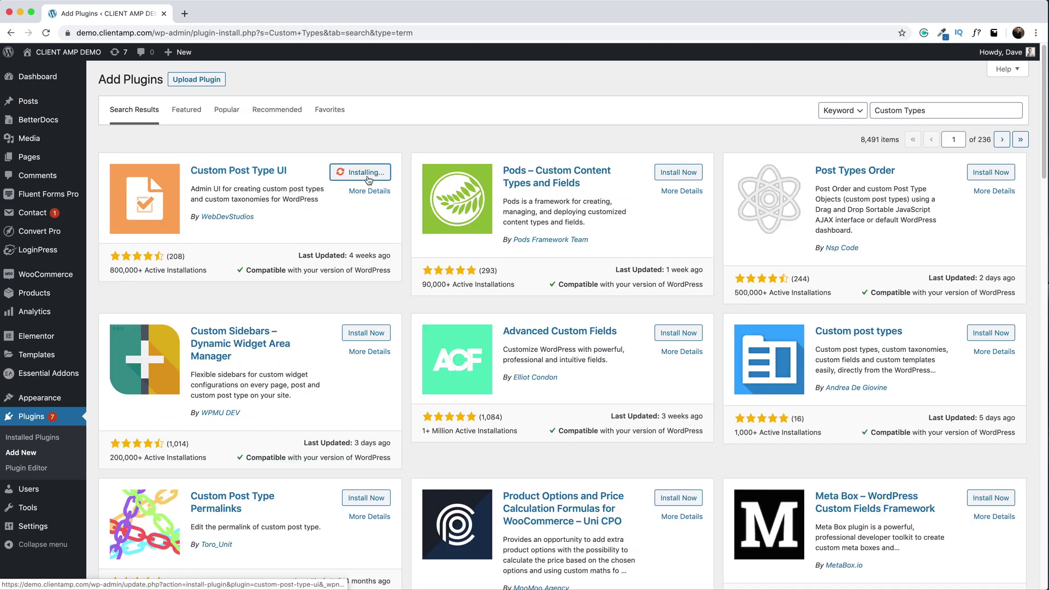
pyautogui.click(357, 177)
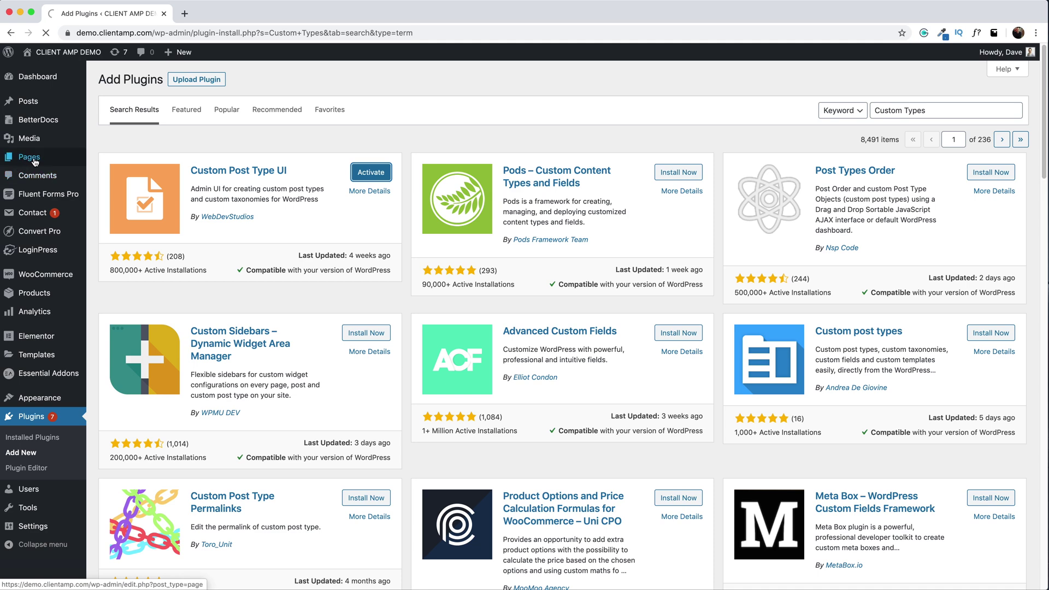
pyautogui.moveTo(47, 159)
pyautogui.moveTo(38, 103)
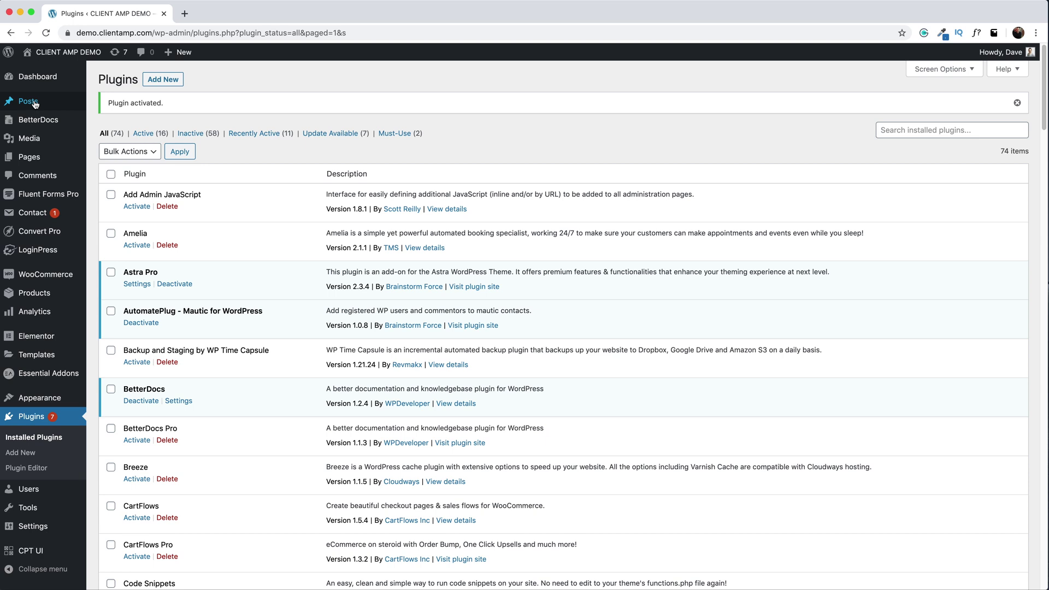
# - Start a new post type with slug 'review', plural label 'reviews' and singular 'review'
pyautogui.moveTo(26, 555)
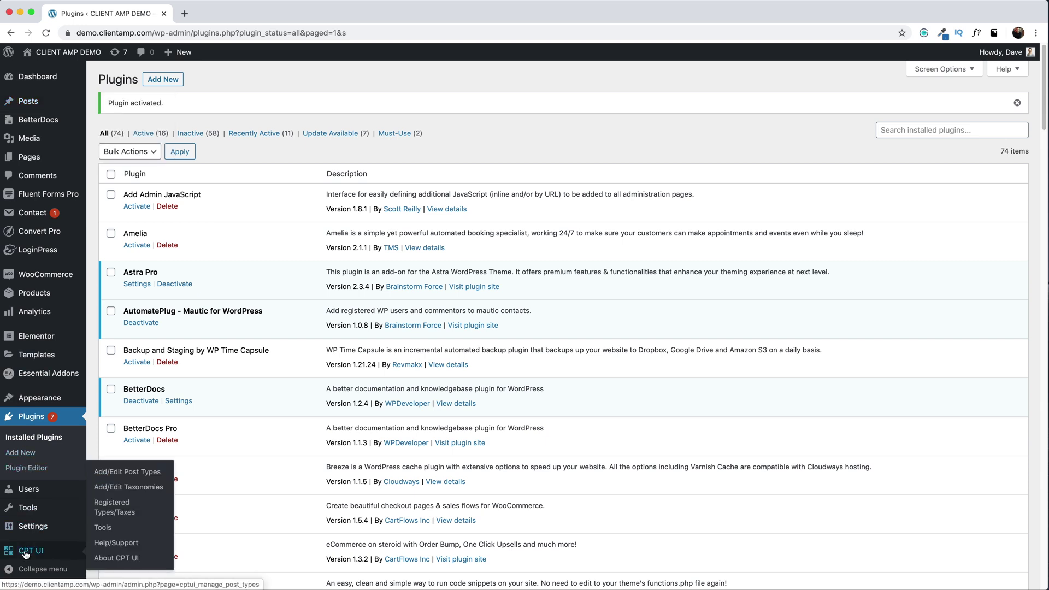
pyautogui.click(103, 477)
pyautogui.write('review')
pyautogui.press('Tab')
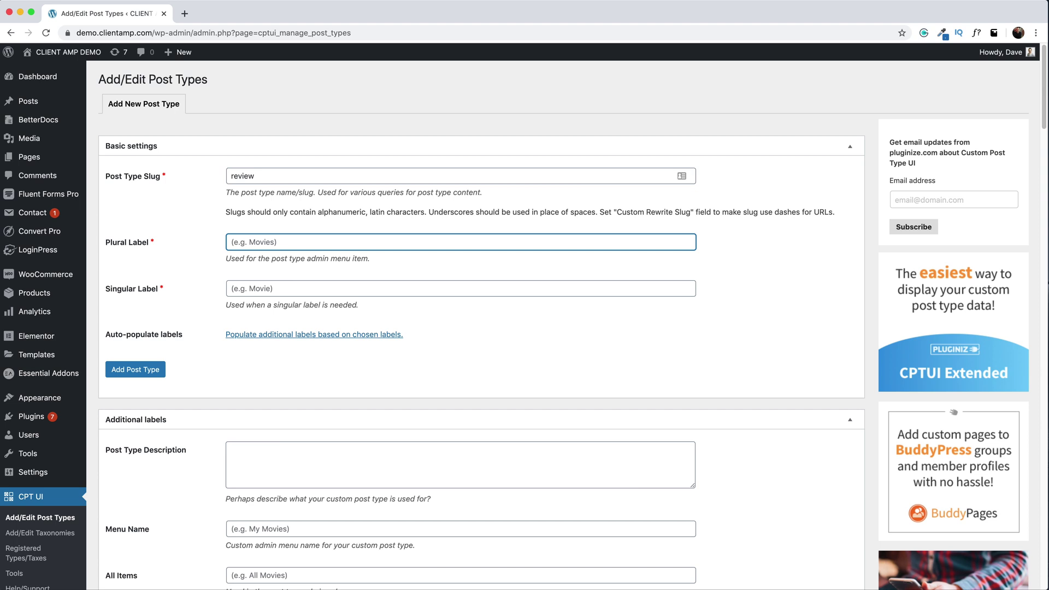
pyautogui.write('reviews')
pyautogui.press('Tab')
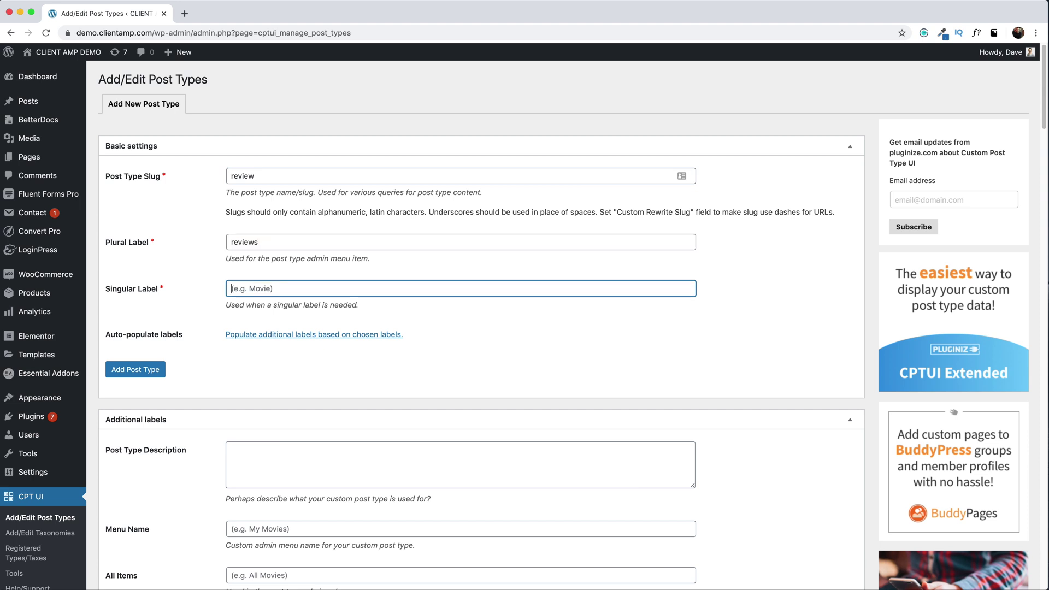
pyautogui.write('review')
pyautogui.scroll(-5, 253, 404)
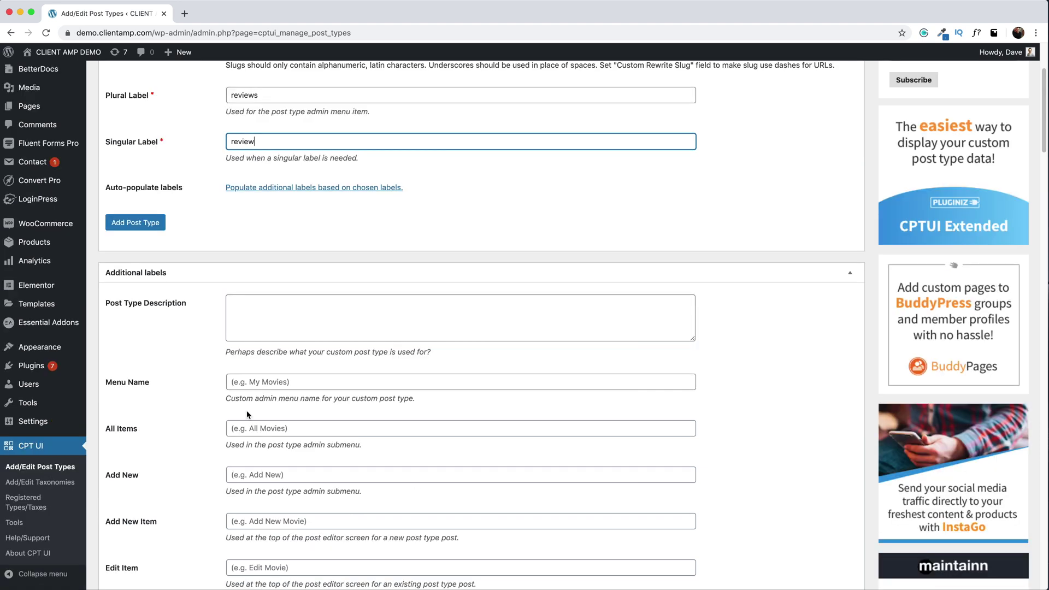
# - Set additional labels: menu name 'Review', All Items 'All Review', Add New 'Add Review'
pyautogui.click(247, 256)
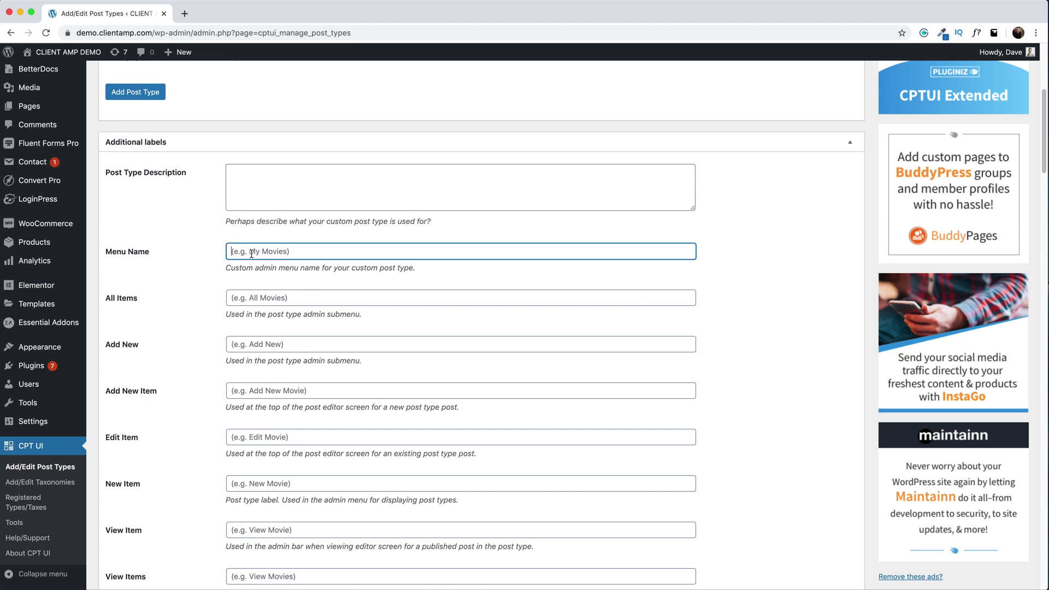
pyautogui.write('Review')
pyautogui.scroll(5, 258, 278)
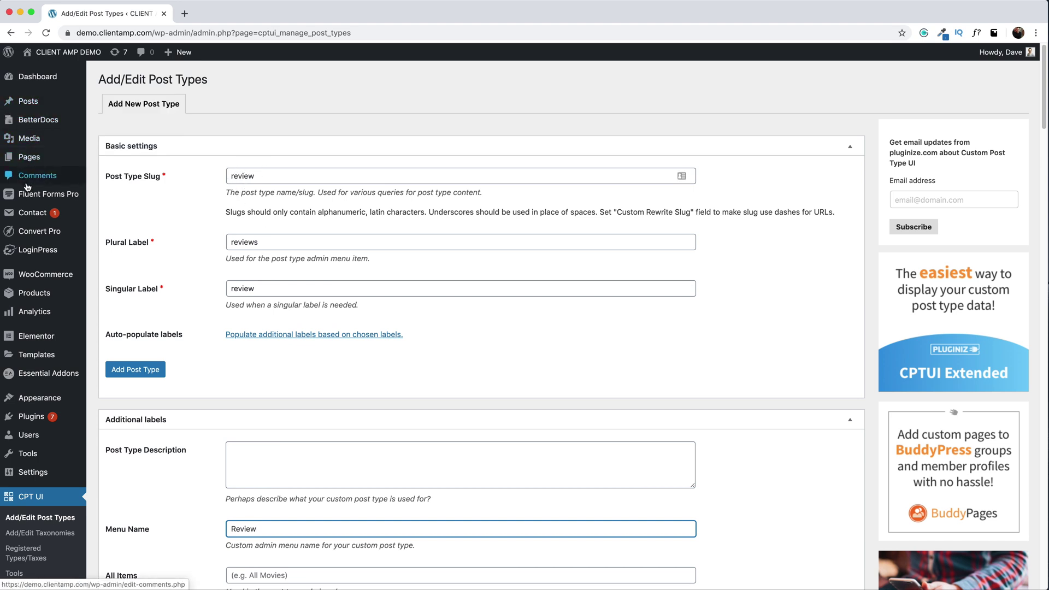
pyautogui.scroll(-1, 164, 273)
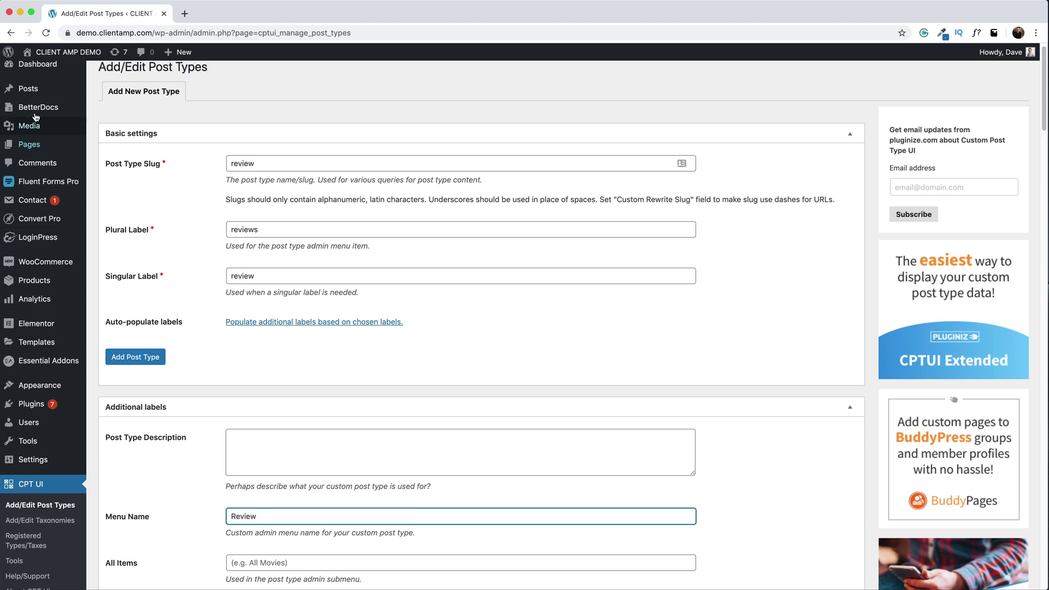
pyautogui.scroll(-3, 215, 310)
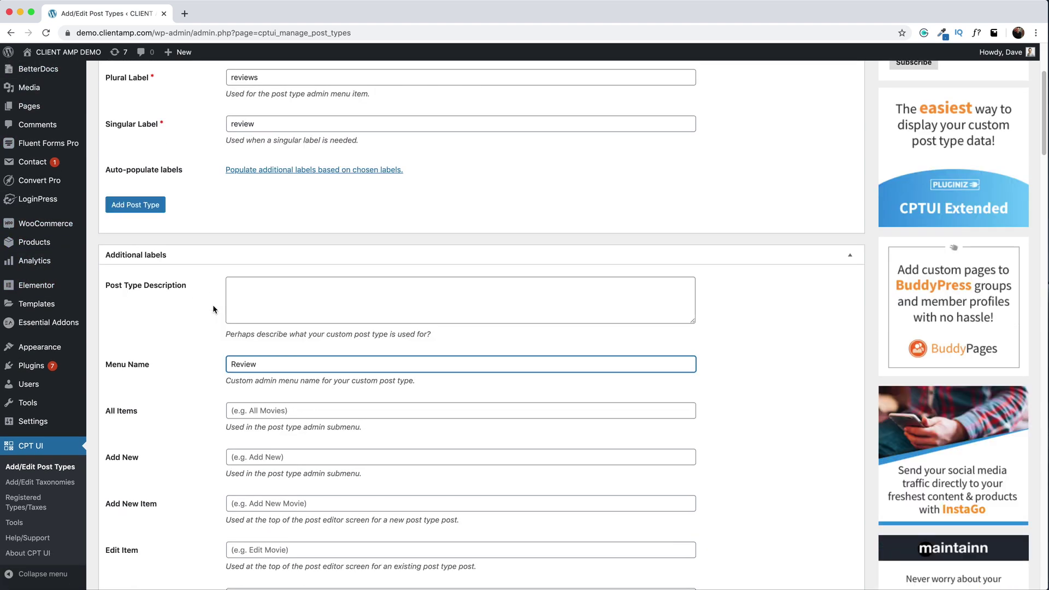
pyautogui.click(258, 395)
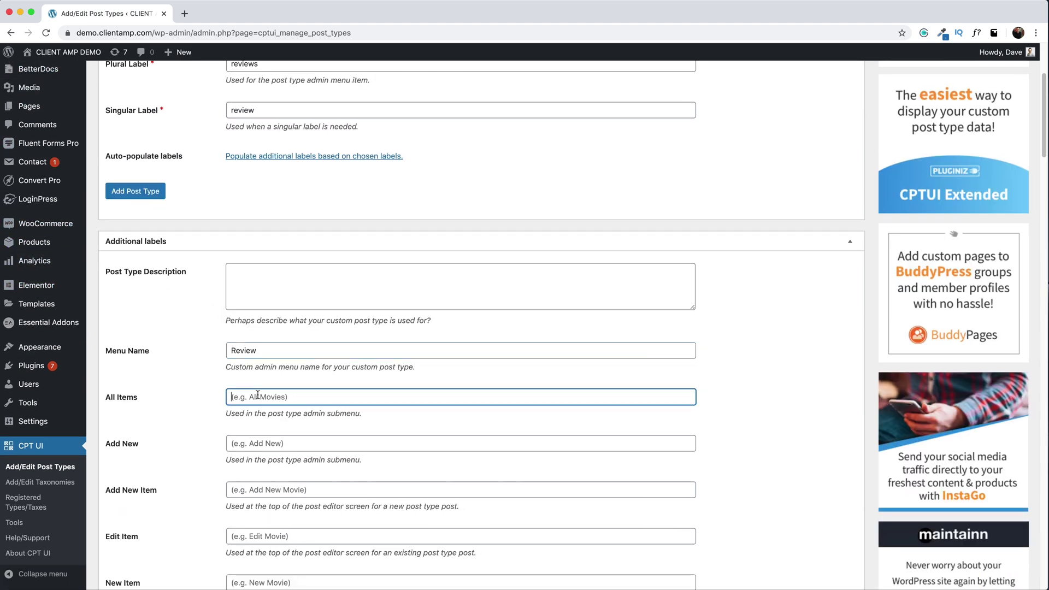
pyautogui.write('A')
pyautogui.press('BackSpace')
pyautogui.press('BackSpace')
pyautogui.press('BackSpace')
pyautogui.write('All Review')
pyautogui.press('Tab')
pyautogui.write('Add Review')
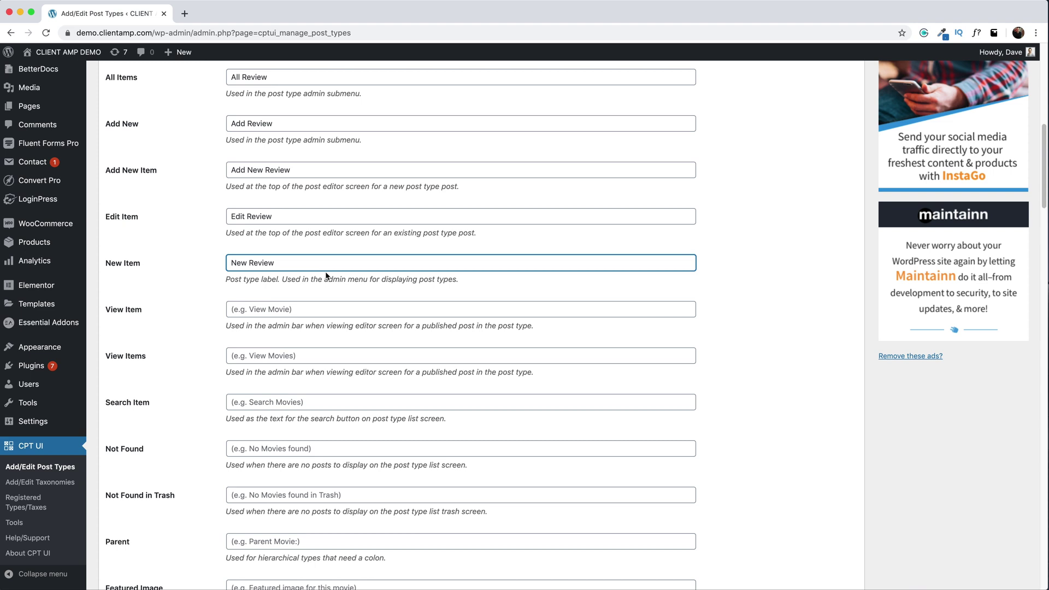
# - Save the review post type with Add Post Type
pyautogui.scroll(1, 326, 276)
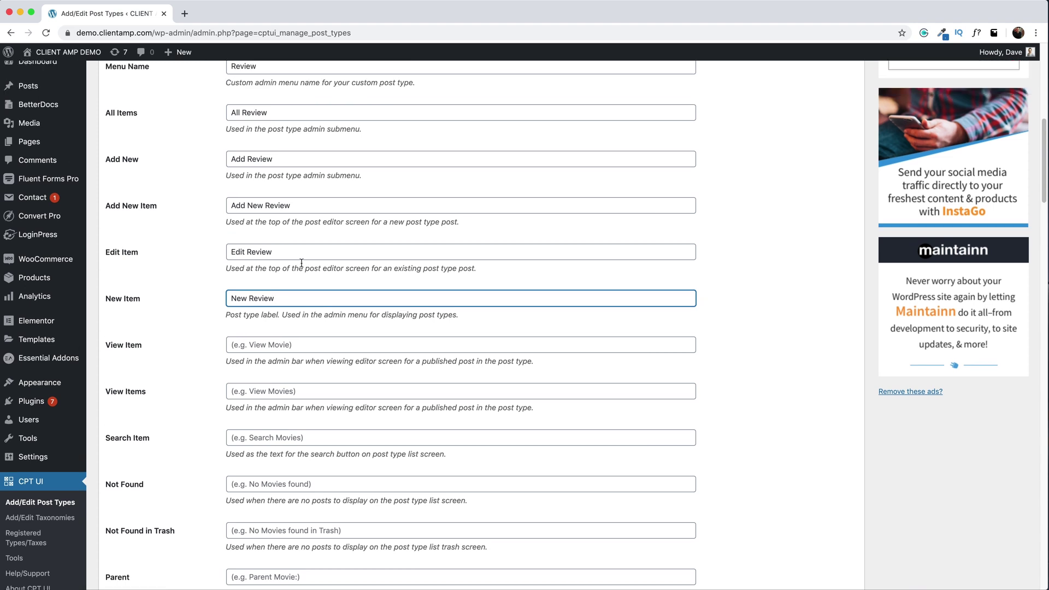
pyautogui.scroll(10, 322, 290)
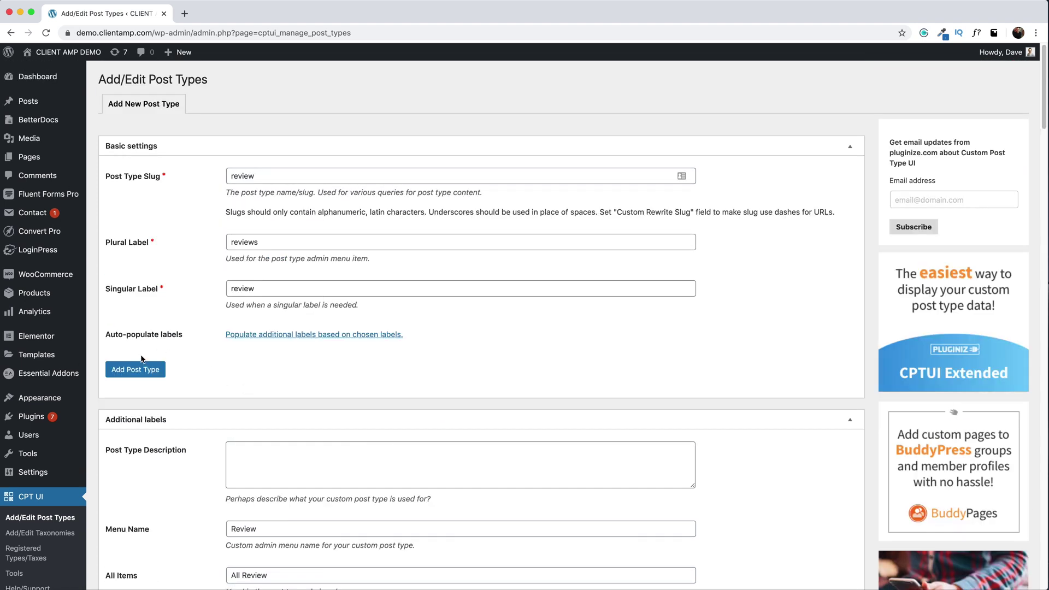
pyautogui.click(149, 377)
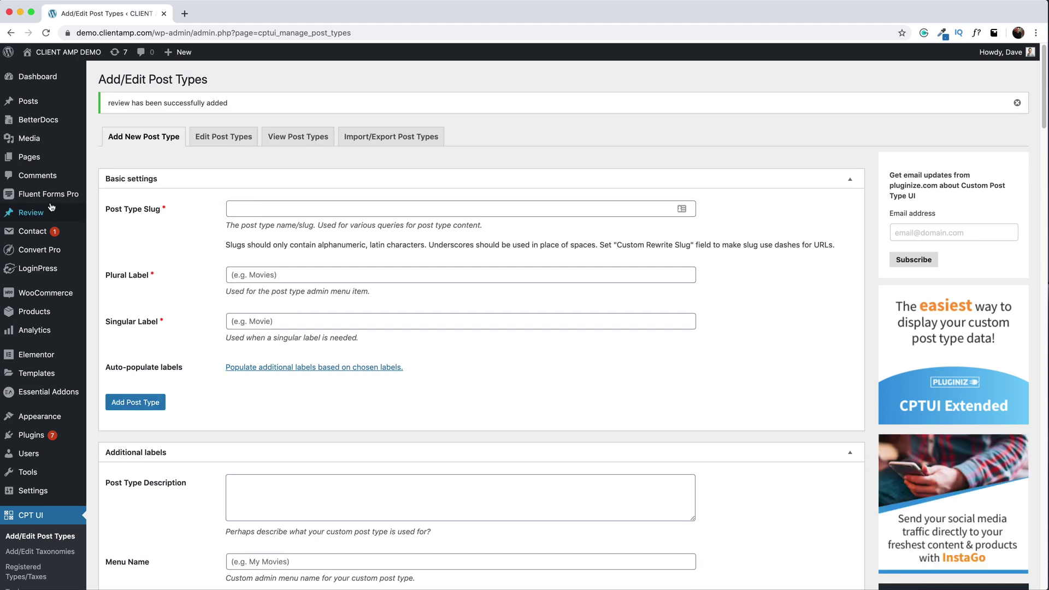
pyautogui.moveTo(15, 217)
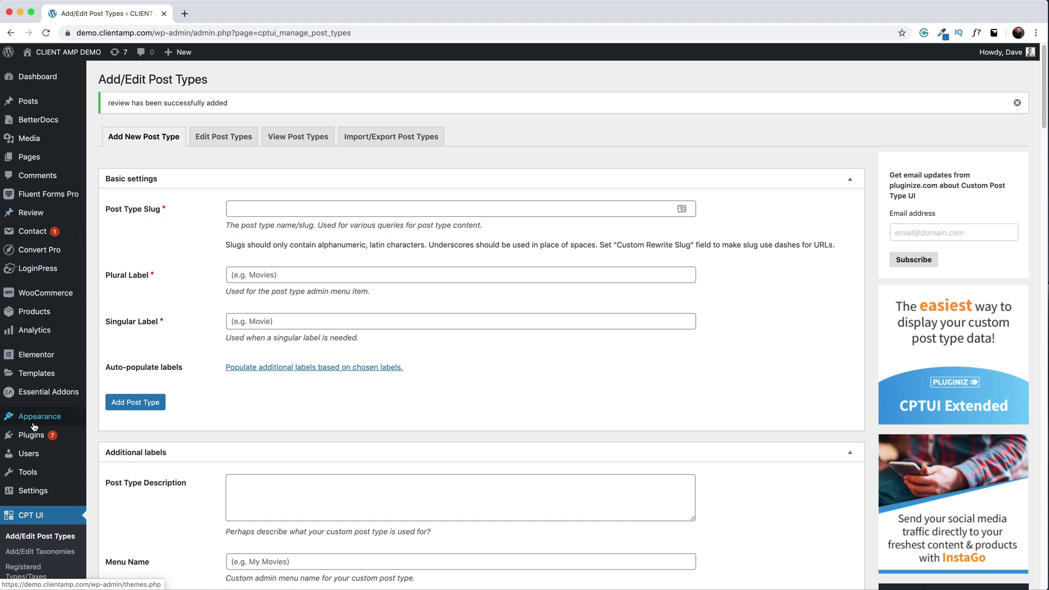
pyautogui.moveTo(33, 436)
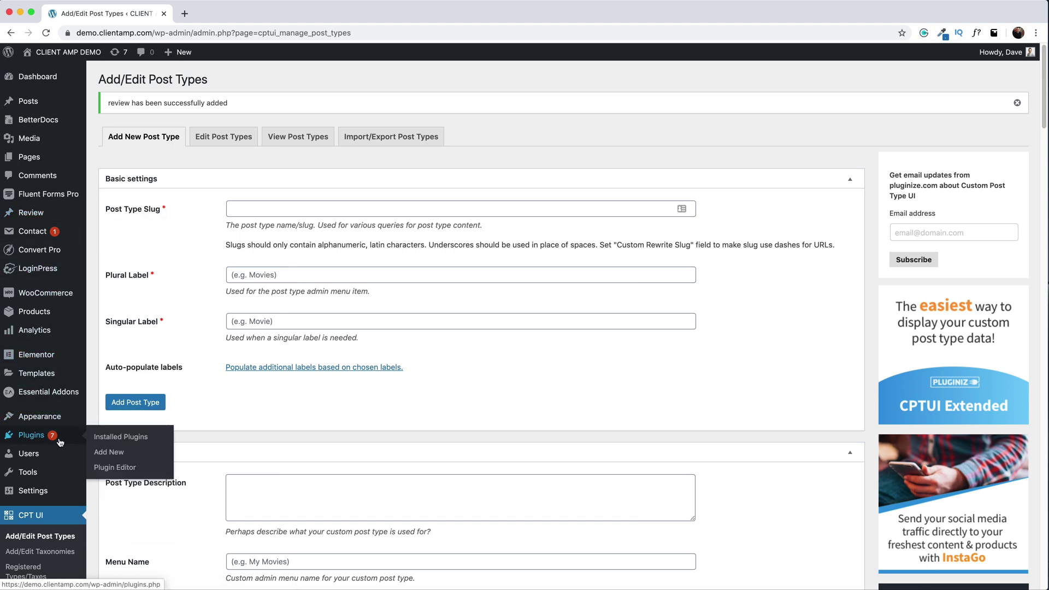
# - Search for 'Advanced Custom Fields', then install and activate it
pyautogui.click(114, 455)
pyautogui.write('Ad')
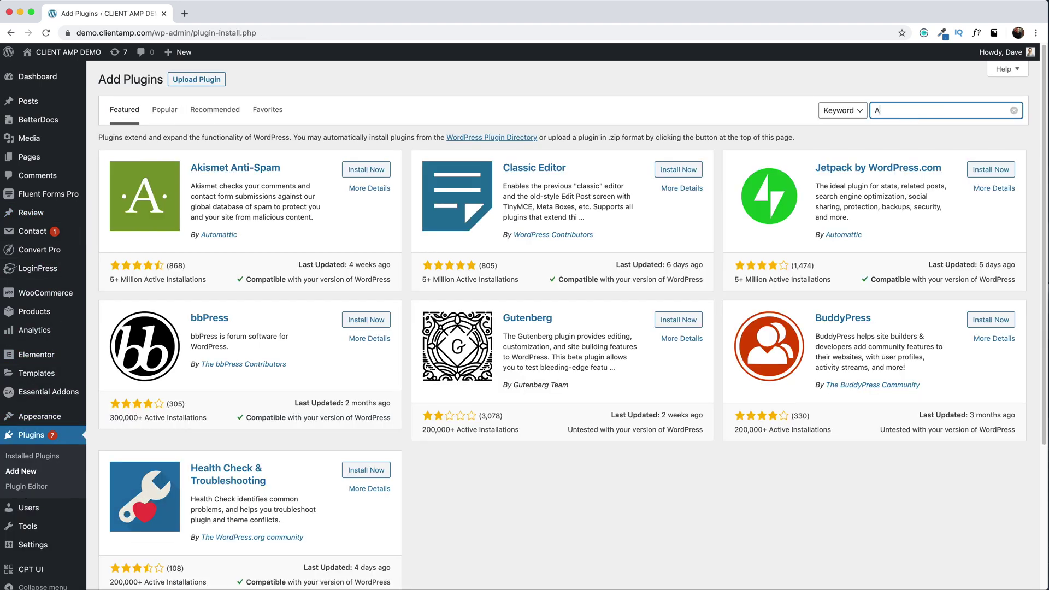
pyautogui.write('vanced Custom Fields')
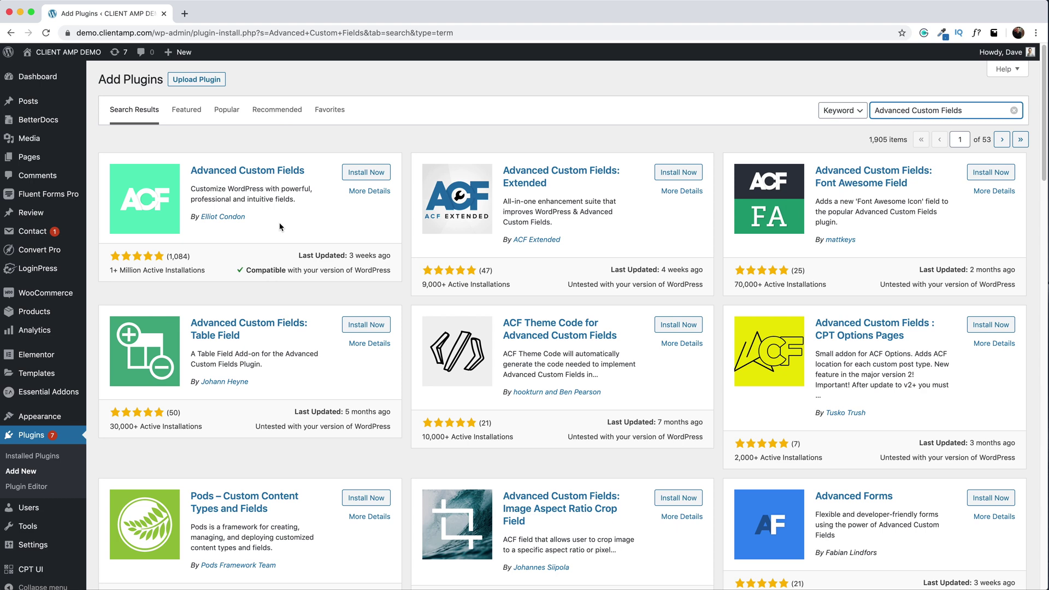
pyautogui.click(371, 167)
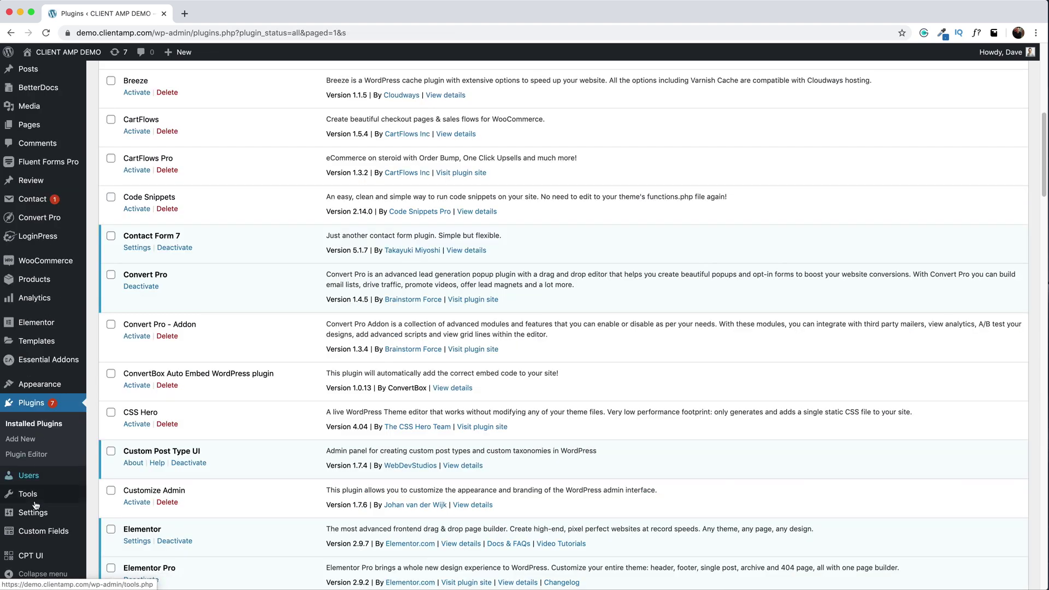
pyautogui.moveTo(27, 535)
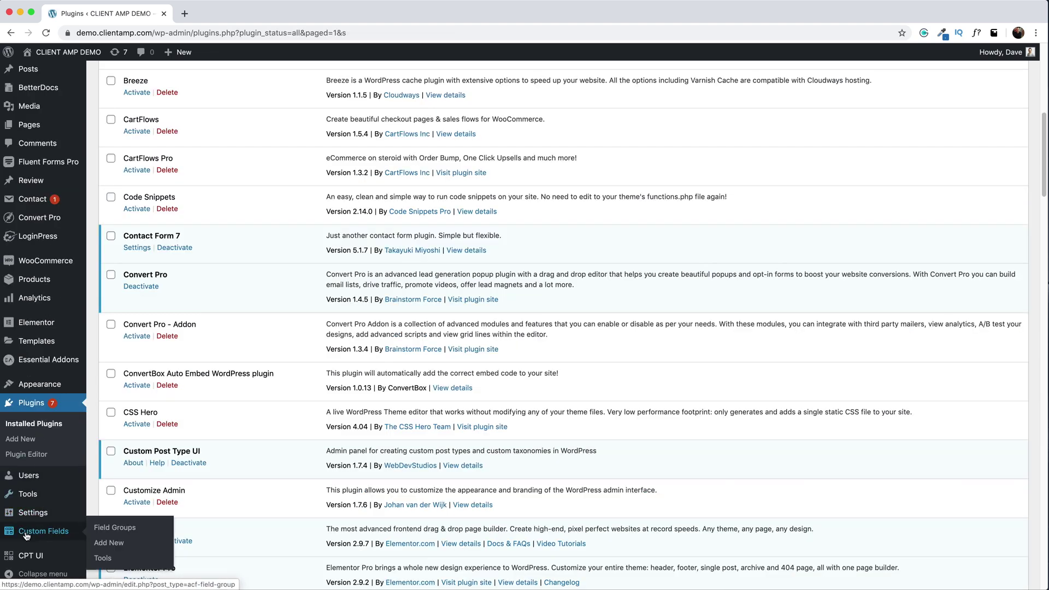
# - Create a field group 'User Review Fields' with a first field labelled Rating, named rating
pyautogui.click(112, 528)
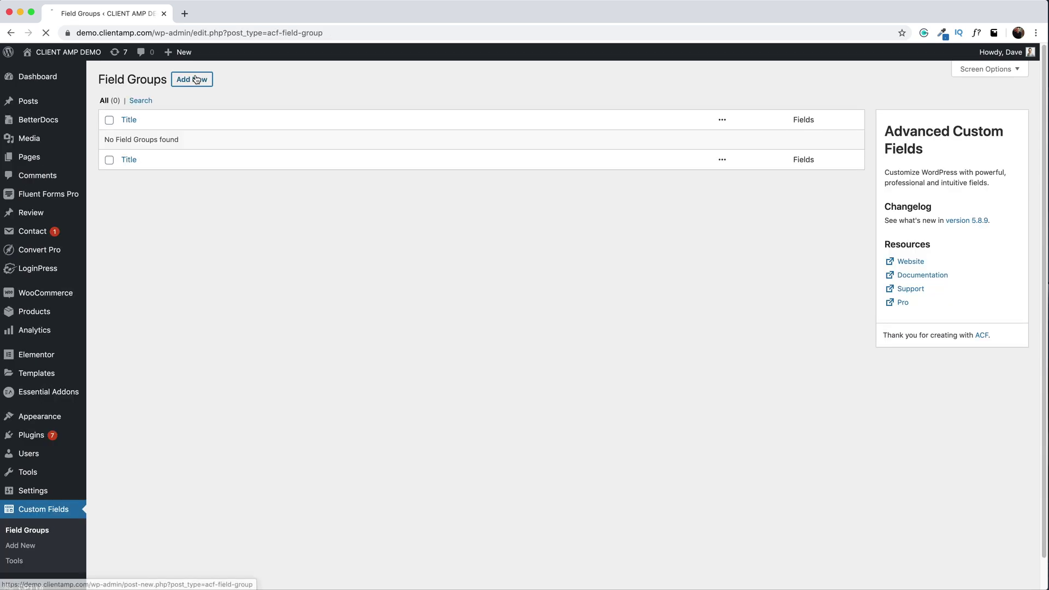
pyautogui.write('User R')
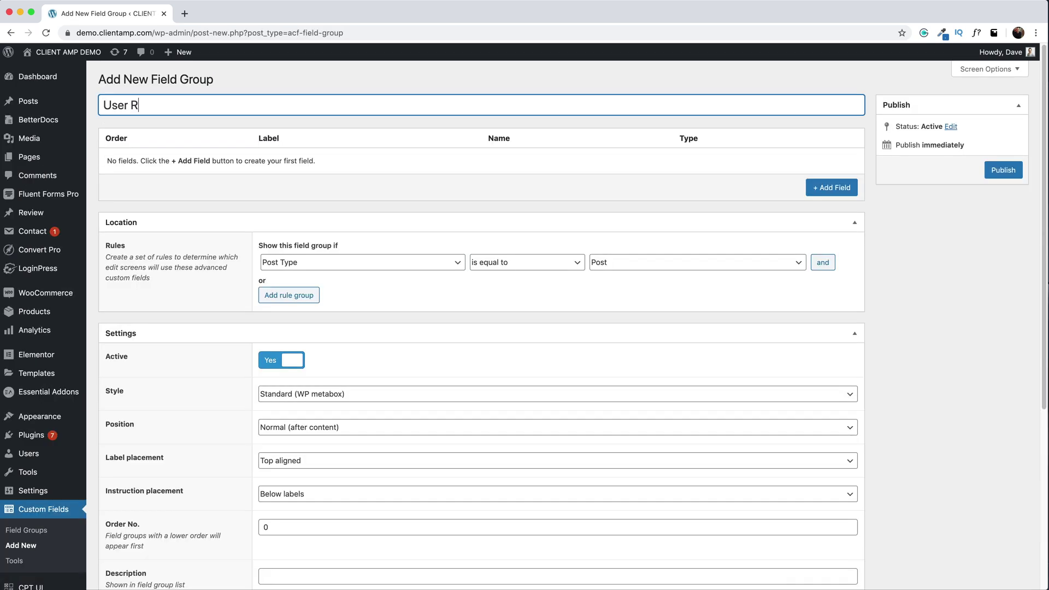
pyautogui.write('eview Fields')
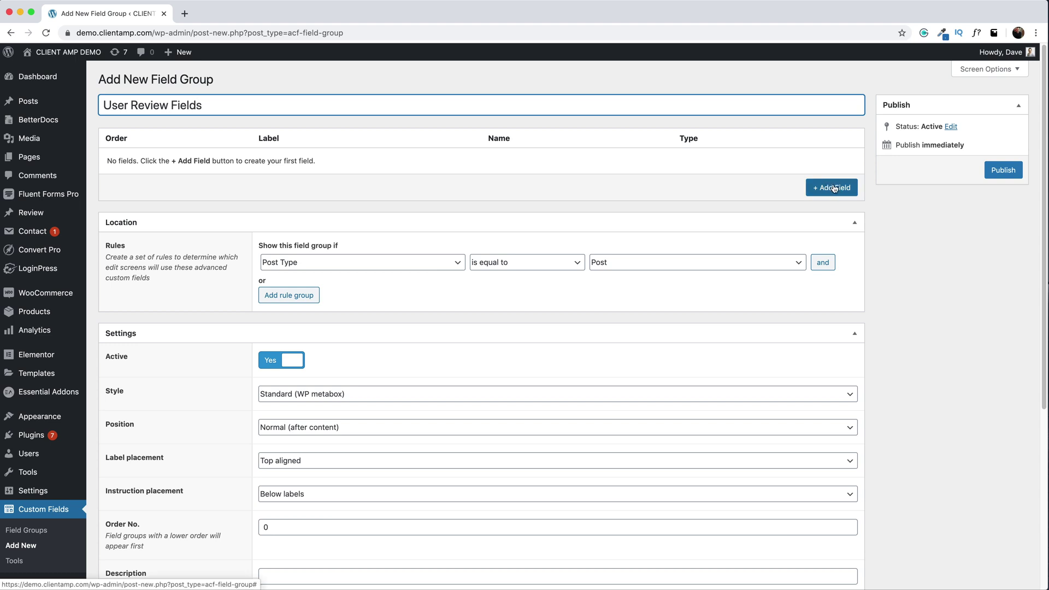
pyautogui.click(834, 189)
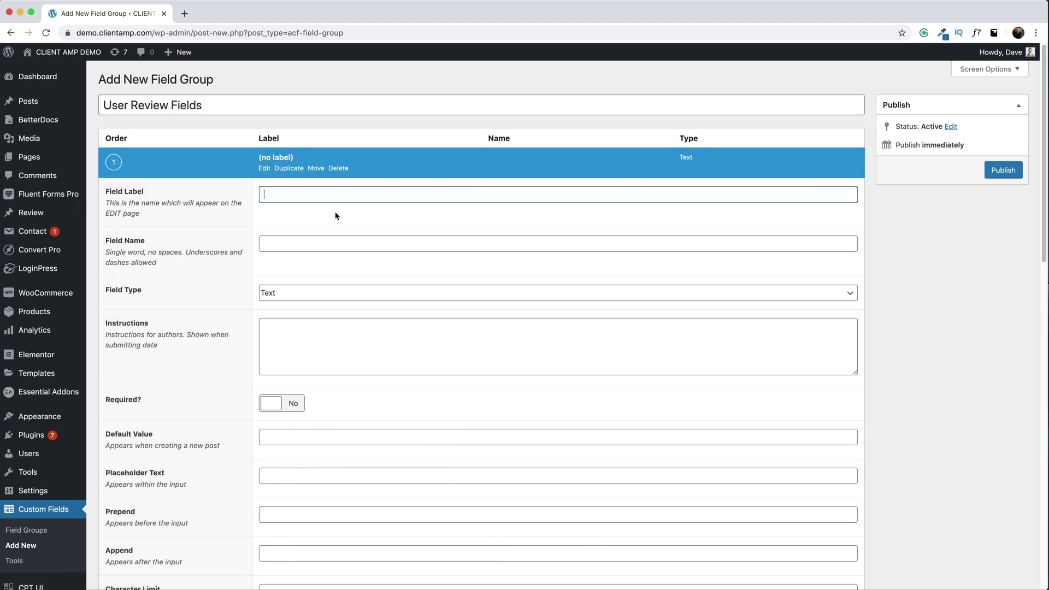
pyautogui.write('Rating')
pyautogui.click(303, 244)
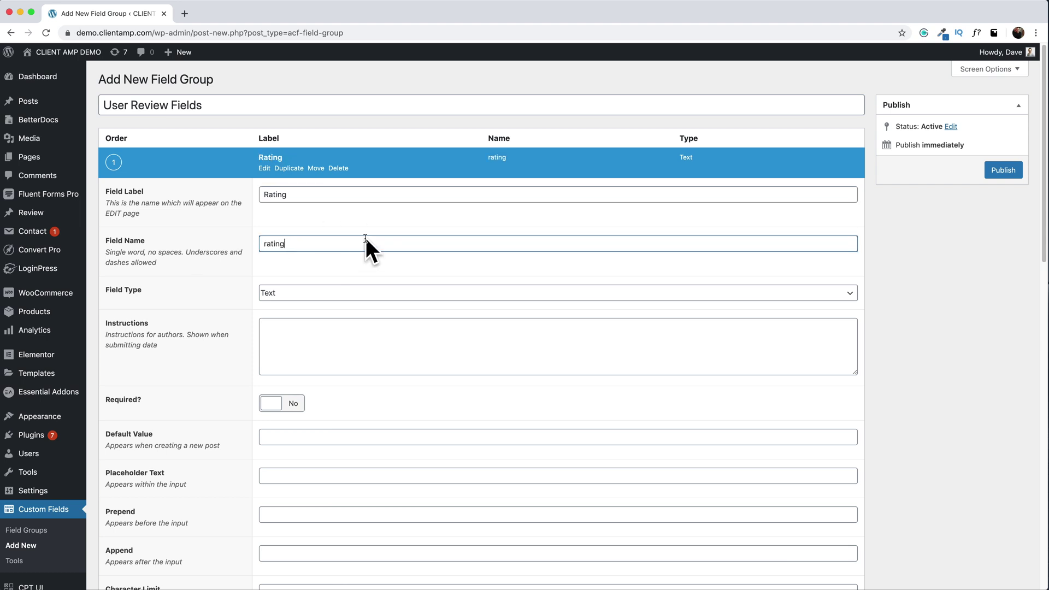
# - Make Rating a Number field with minimum 1 and maximum 10
pyautogui.click(284, 293)
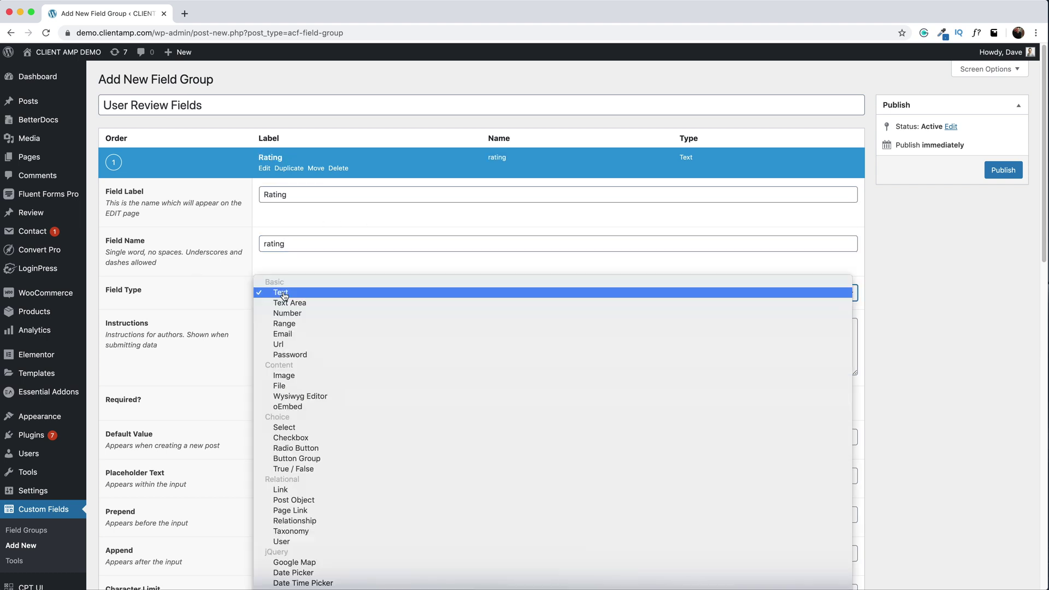
pyautogui.click(286, 313)
pyautogui.scroll(-2, 290, 476)
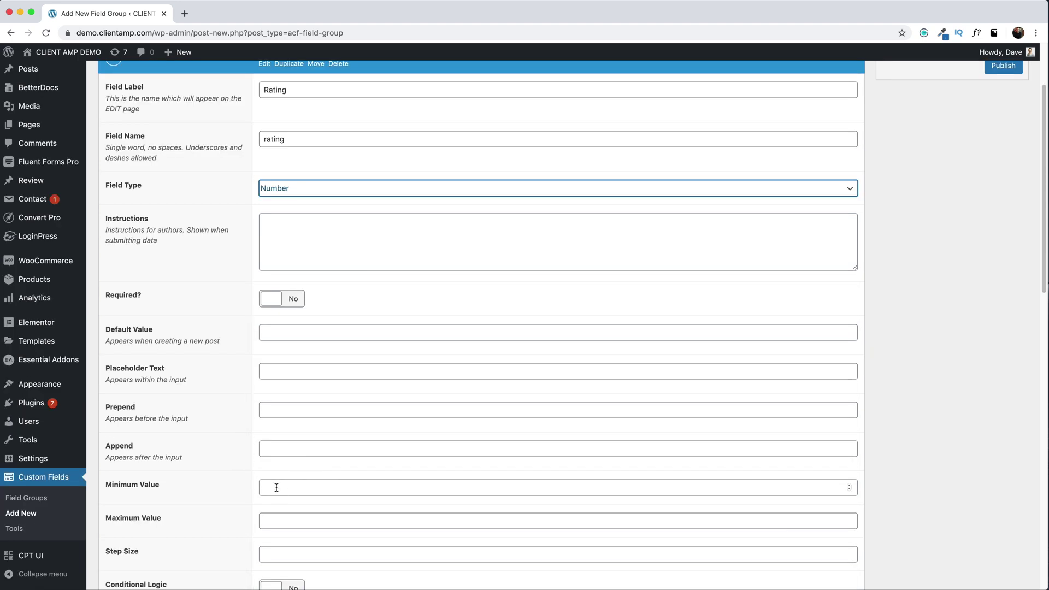
pyautogui.click(276, 487)
pyautogui.write('1')
pyautogui.press('Tab')
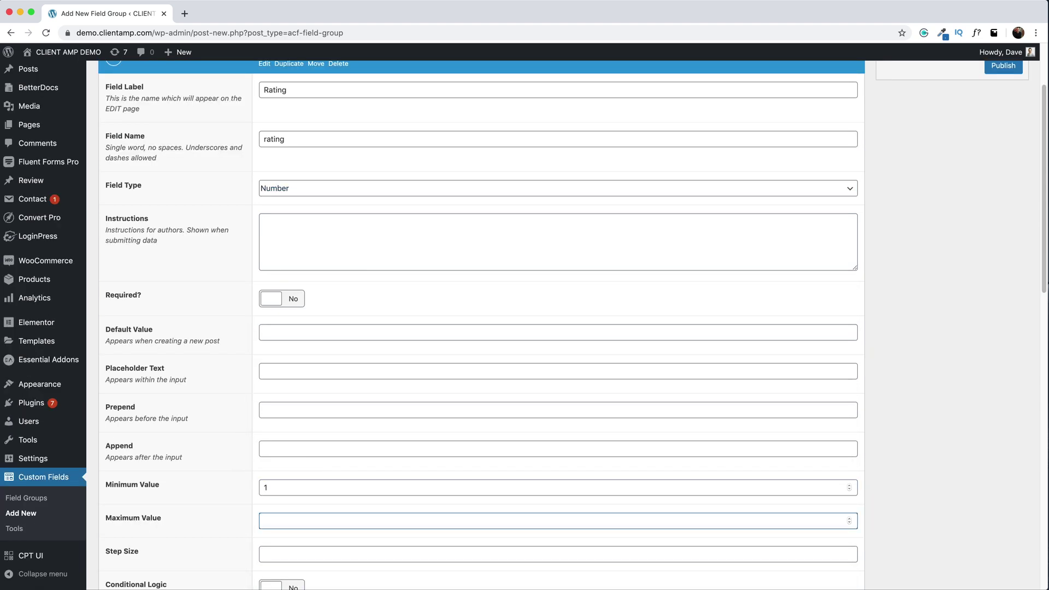
pyautogui.write('10')
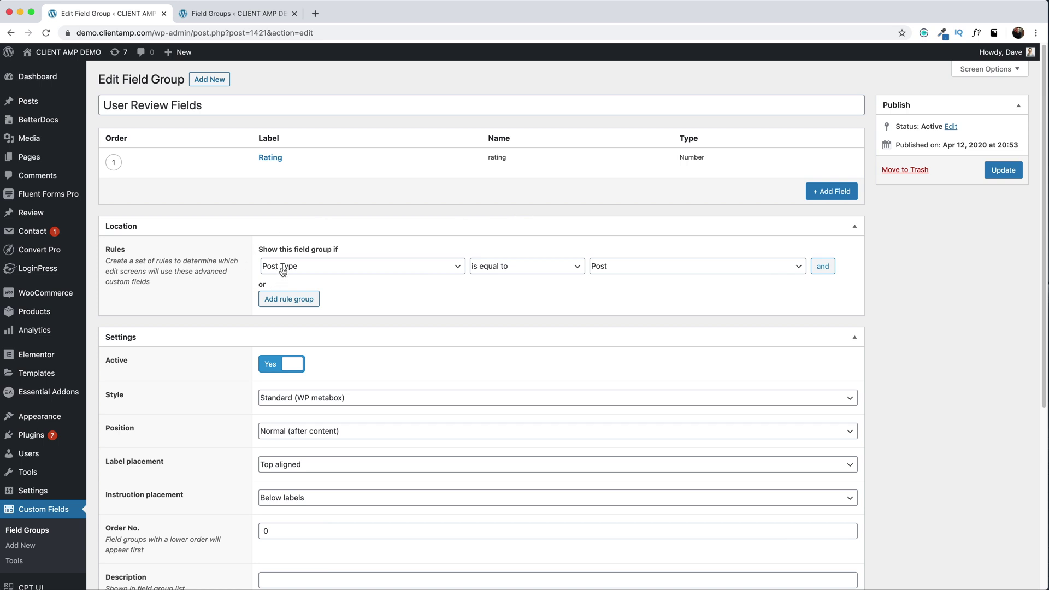
# - Limit the group's location to the review post type and save the group
pyautogui.click(680, 273)
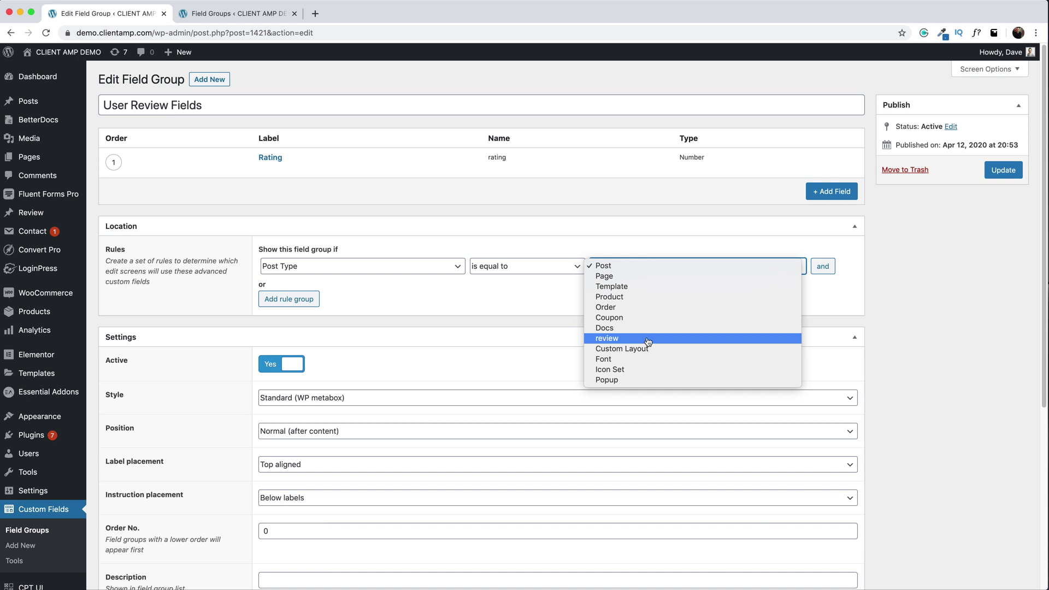
pyautogui.click(647, 340)
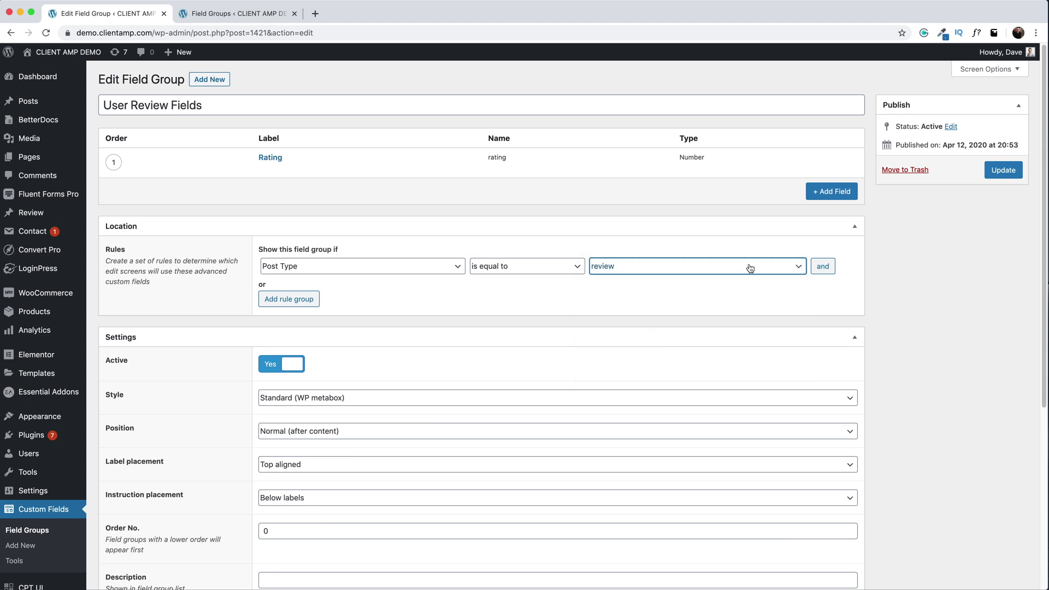
pyautogui.click(1010, 173)
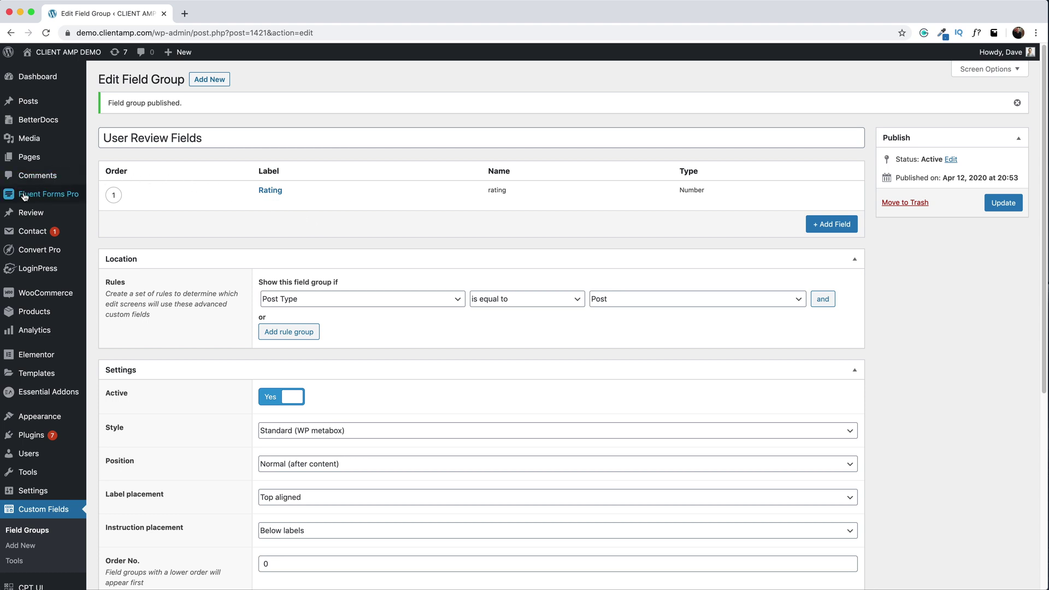
pyautogui.moveTo(56, 200)
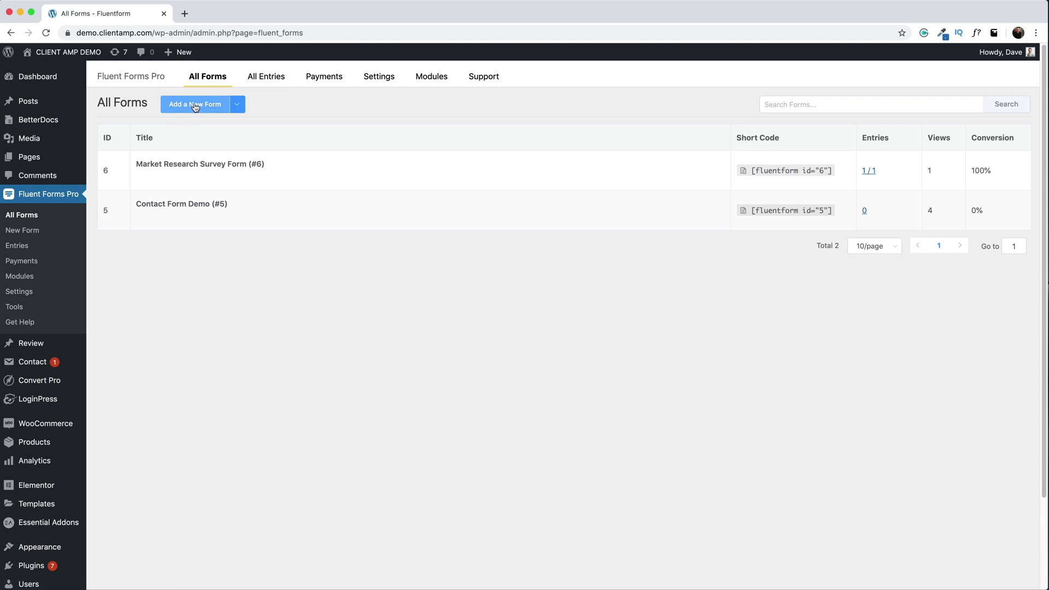
# - Create a new Post Form using the review post type and continue into its editor
pyautogui.click(239, 109)
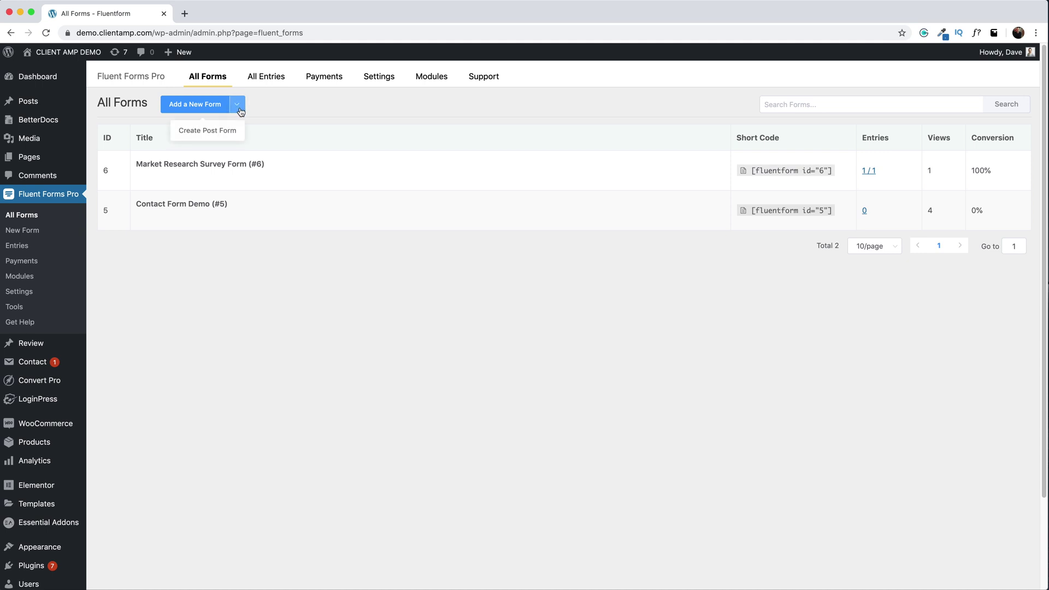
pyautogui.click(207, 137)
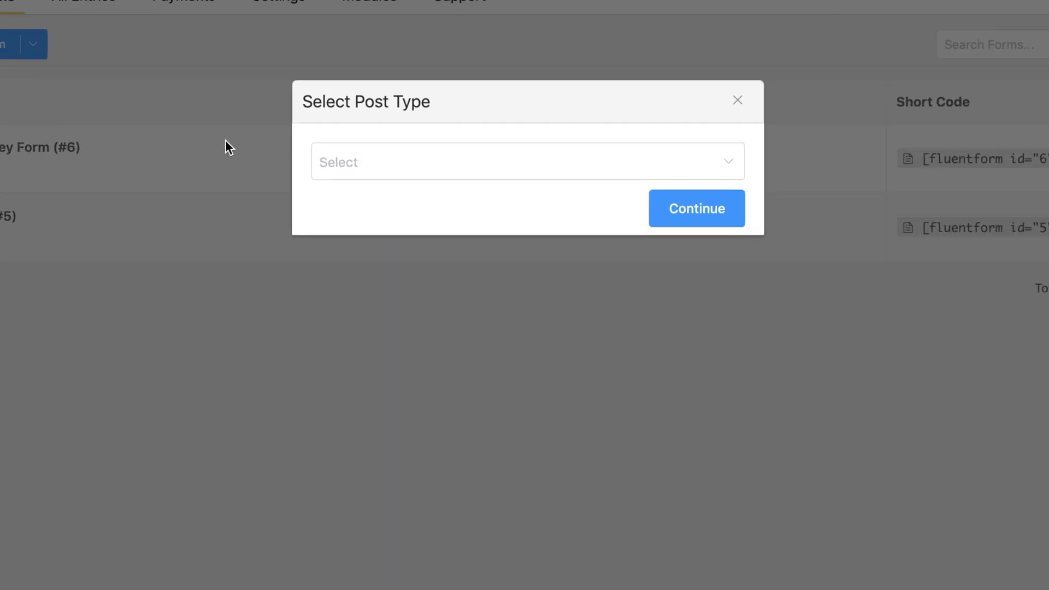
pyautogui.click(374, 158)
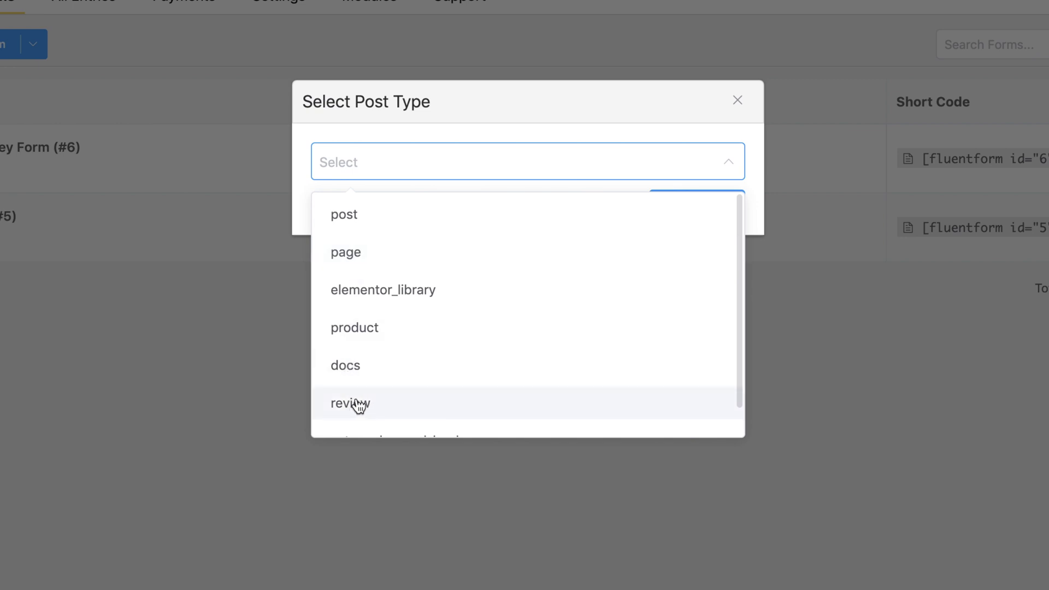
pyautogui.click(358, 404)
pyautogui.click(693, 218)
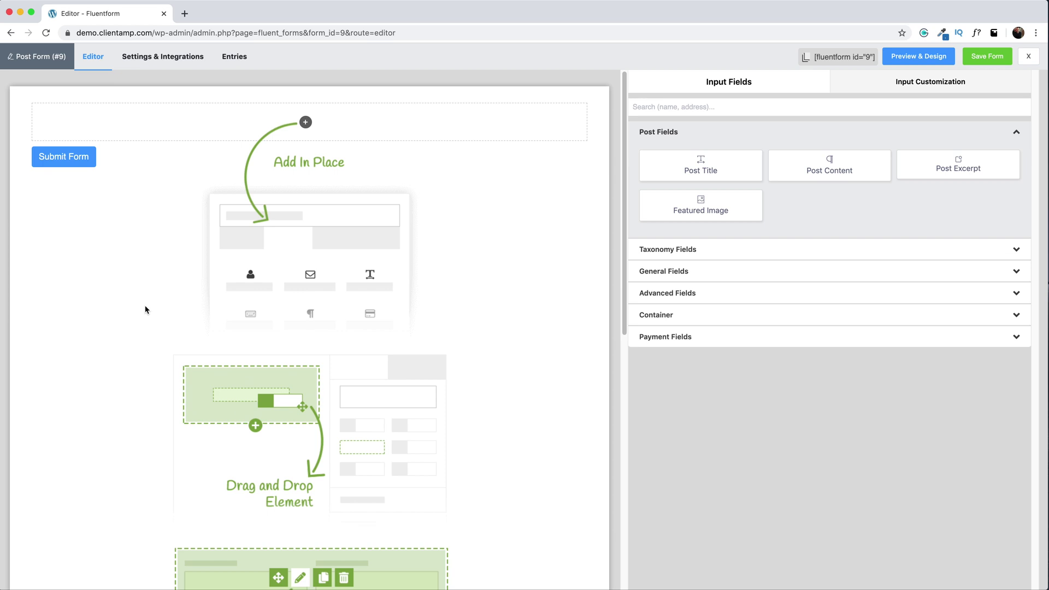
# - Add a Name Fields element from General Fields to the form
pyautogui.click(689, 271)
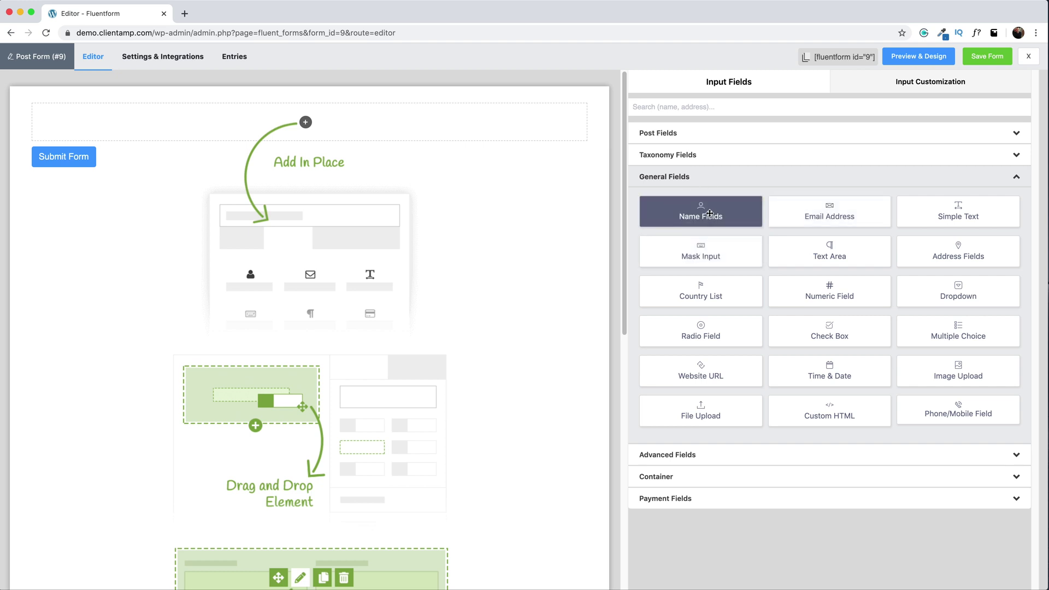
pyautogui.moveTo(700, 214); pyautogui.dragTo(288, 127)
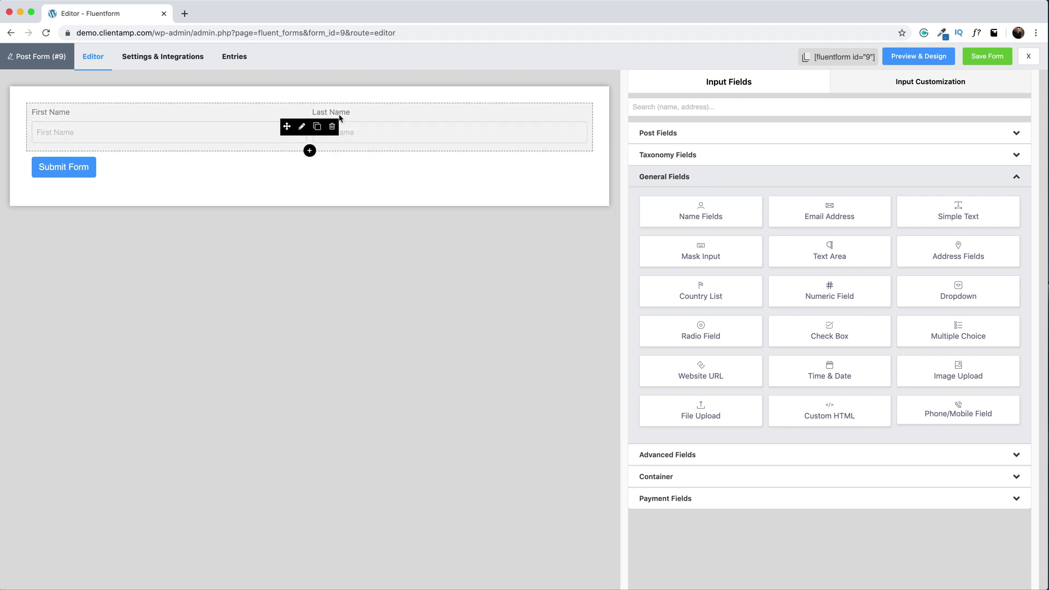
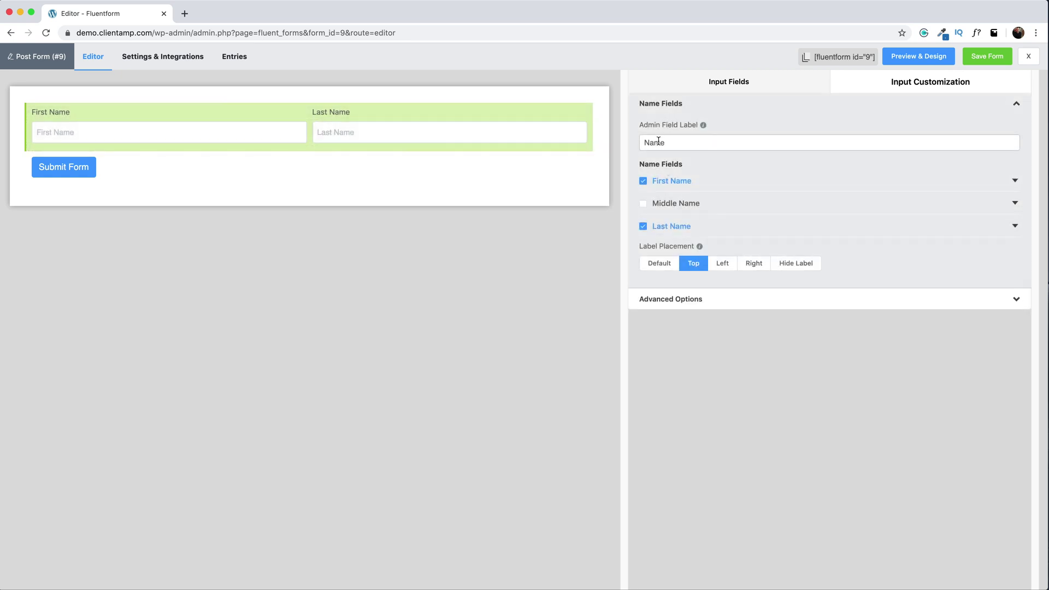
# - Relabel the name field 'Your Name' and remove its Last Name part
pyautogui.moveTo(668, 142); pyautogui.dragTo(572, 137)
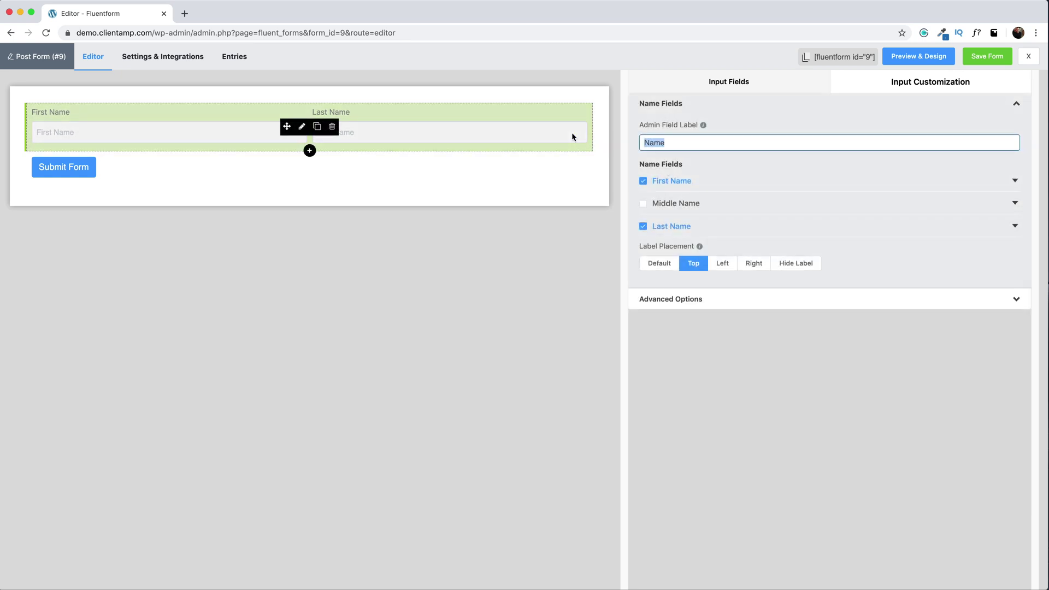
pyautogui.write('Your Name')
pyautogui.click(643, 226)
# - Add an Email Address field below First Name
pyautogui.click(729, 82)
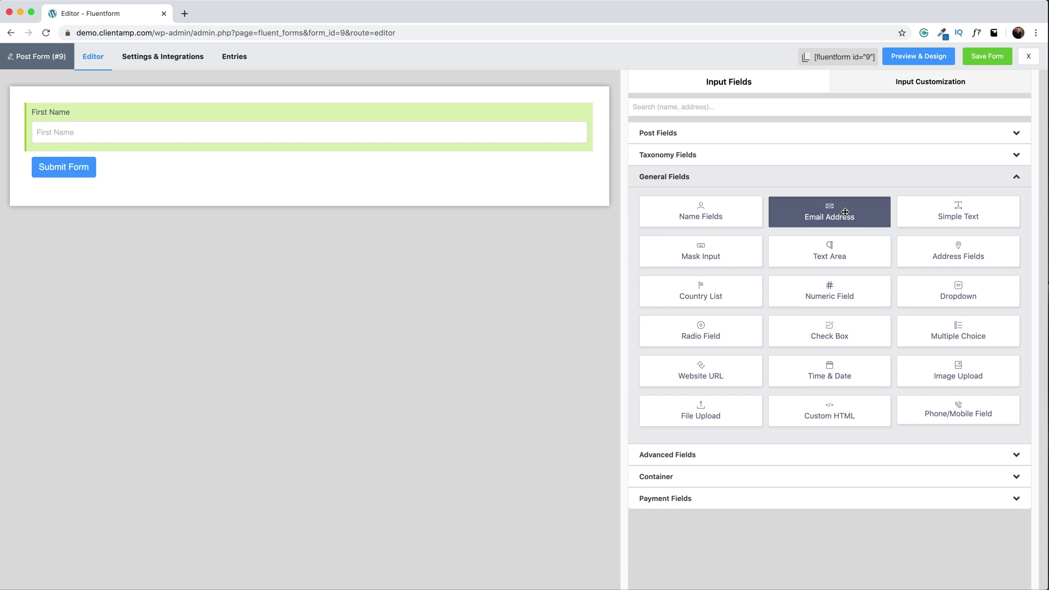
pyautogui.moveTo(845, 212); pyautogui.dragTo(237, 150)
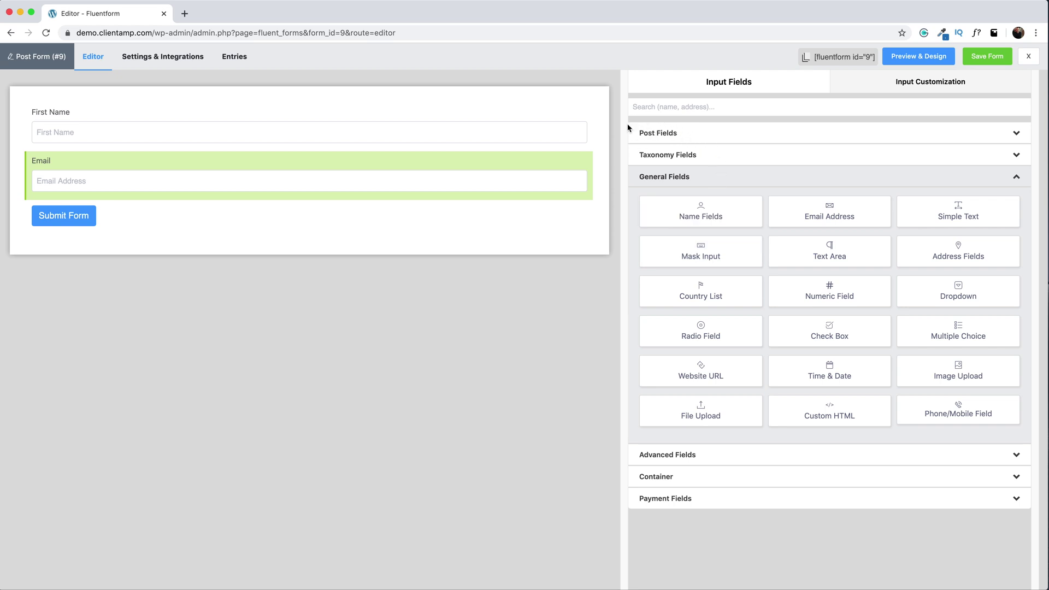
pyautogui.click(662, 133)
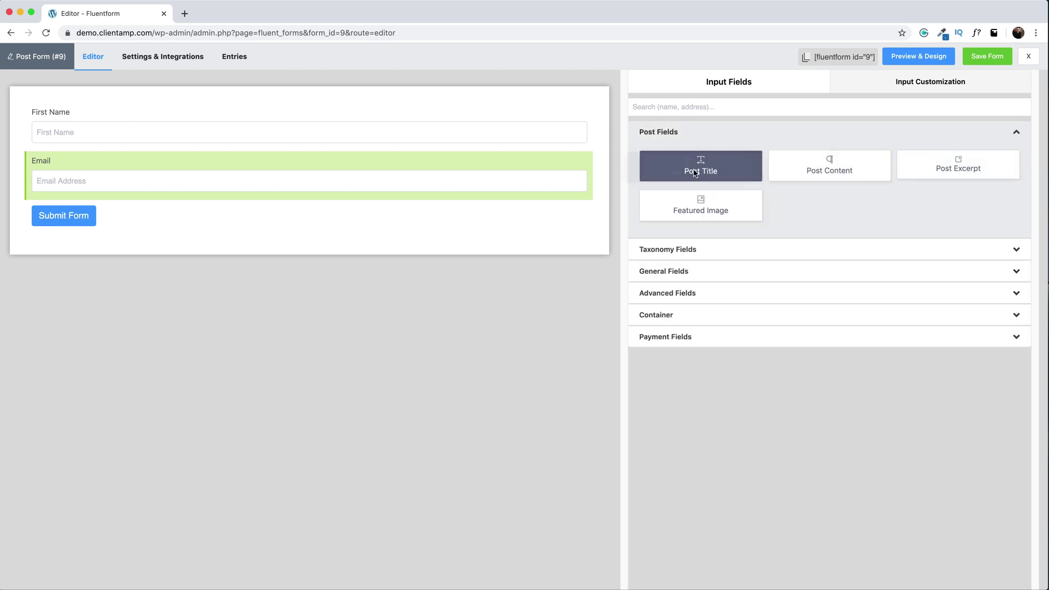
# - Add a Post Title field below Email labelled 'Your Review Headline'
pyautogui.moveTo(710, 167); pyautogui.dragTo(136, 219)
pyautogui.click(181, 235)
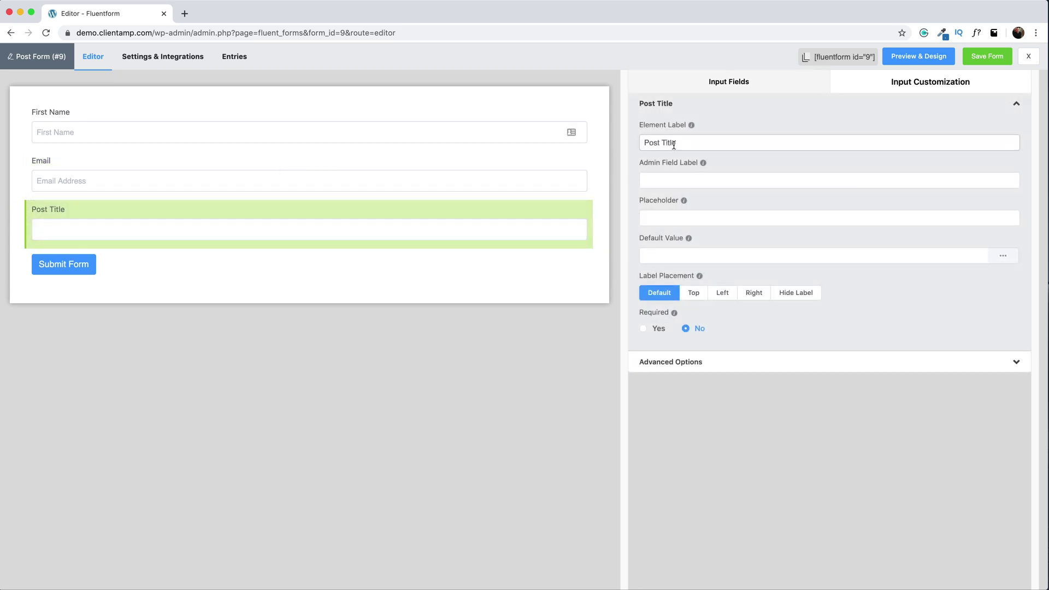
pyautogui.click(675, 218)
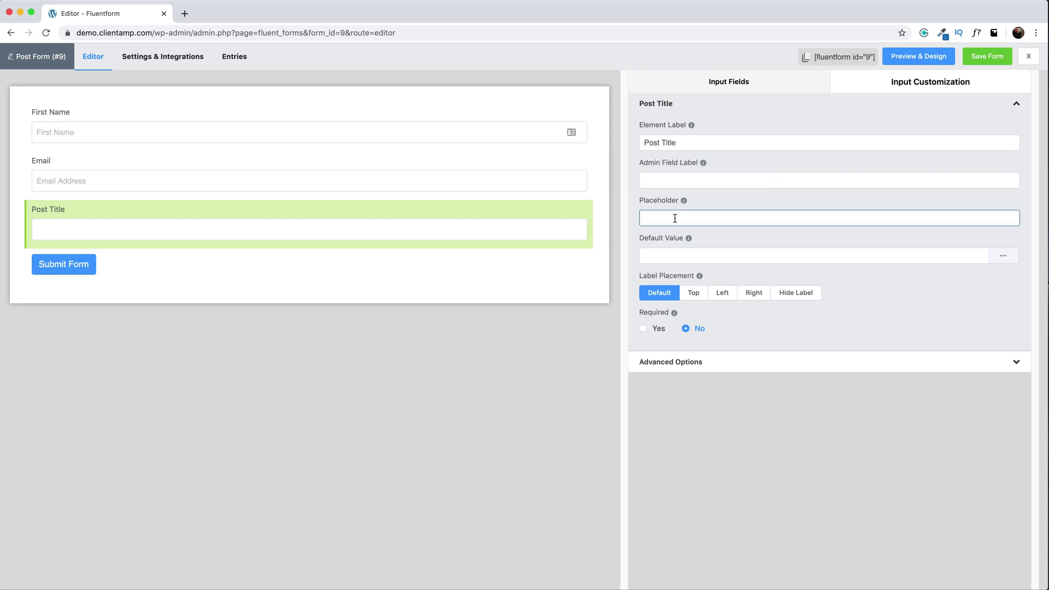
pyautogui.hotkey('shift', 'Tab')
pyautogui.hotkey('shift', 'Tab')
pyautogui.write('Your Revi')
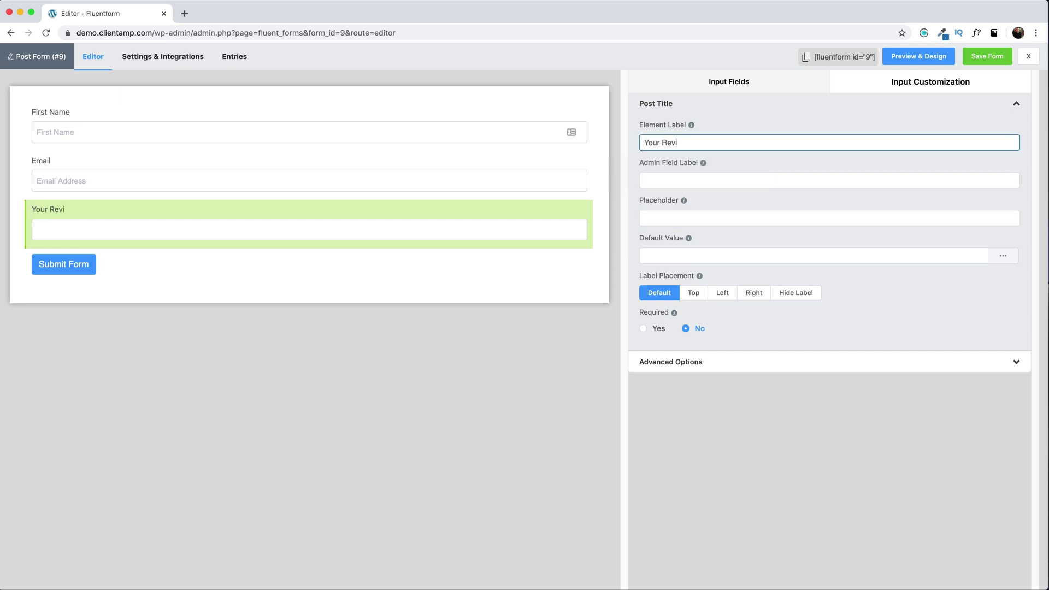
pyautogui.write('ew Headline')
# - Add a numeric field below the headline, limited to minimum 1 and maximum 10
pyautogui.click(729, 82)
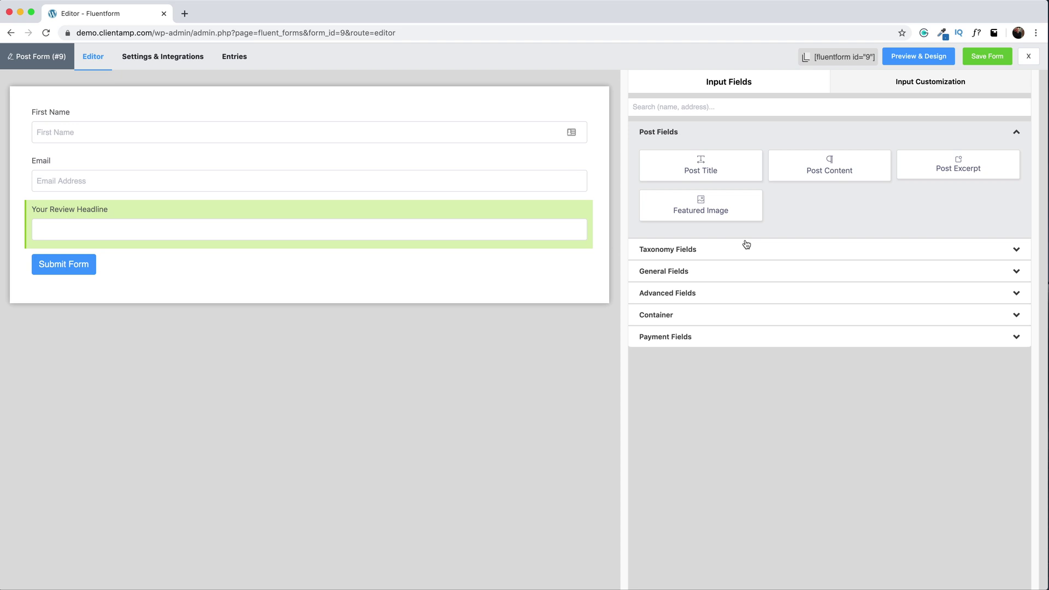
pyautogui.click(694, 273)
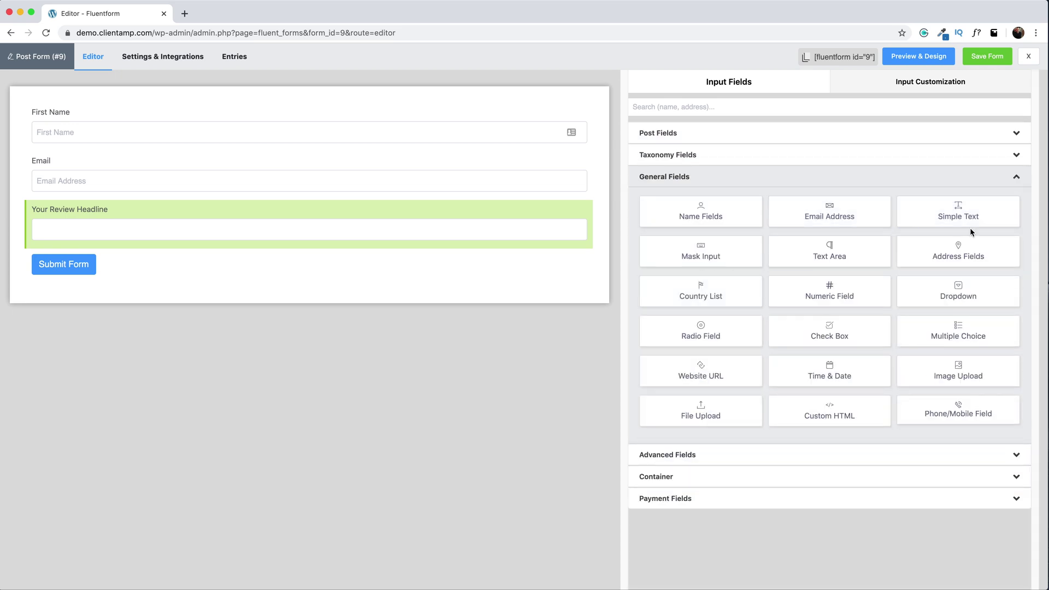
pyautogui.moveTo(829, 292); pyautogui.dragTo(608, 320)
pyautogui.click(647, 323)
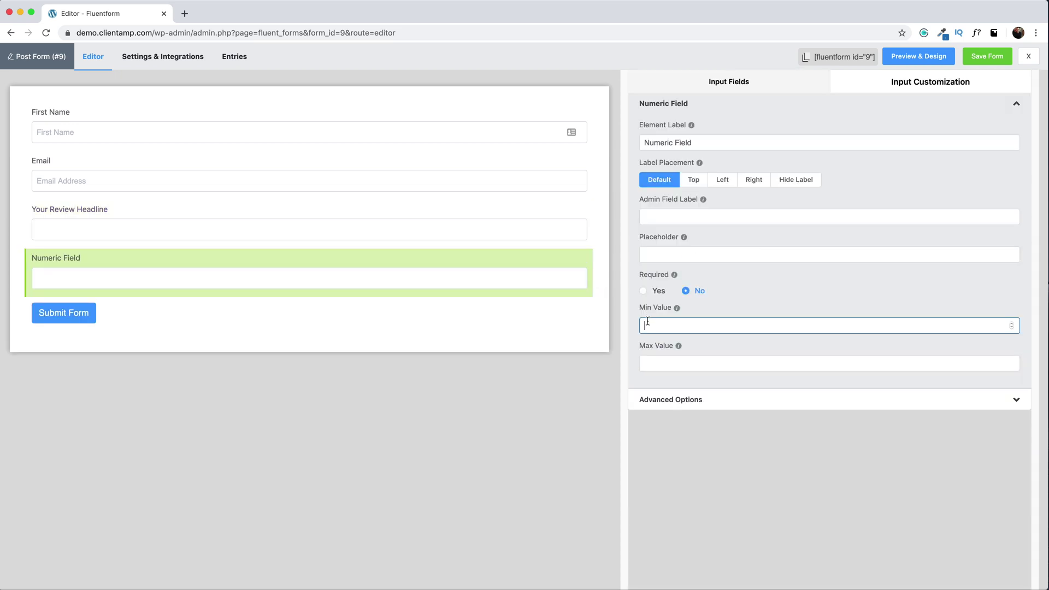
pyautogui.write('1')
pyautogui.click(653, 403)
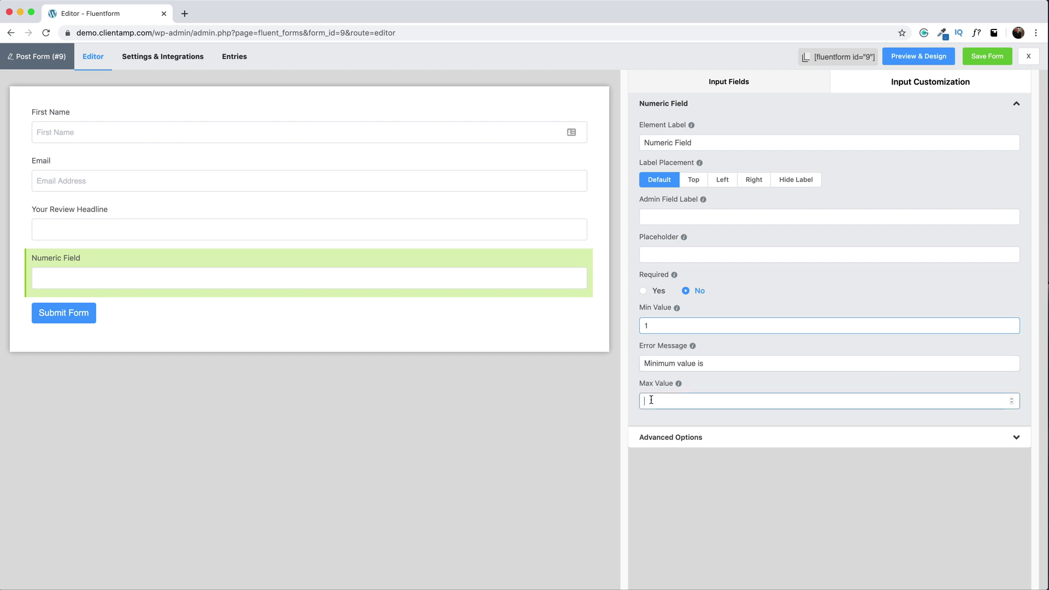
pyautogui.write('10')
pyautogui.tripleClick(703, 141)
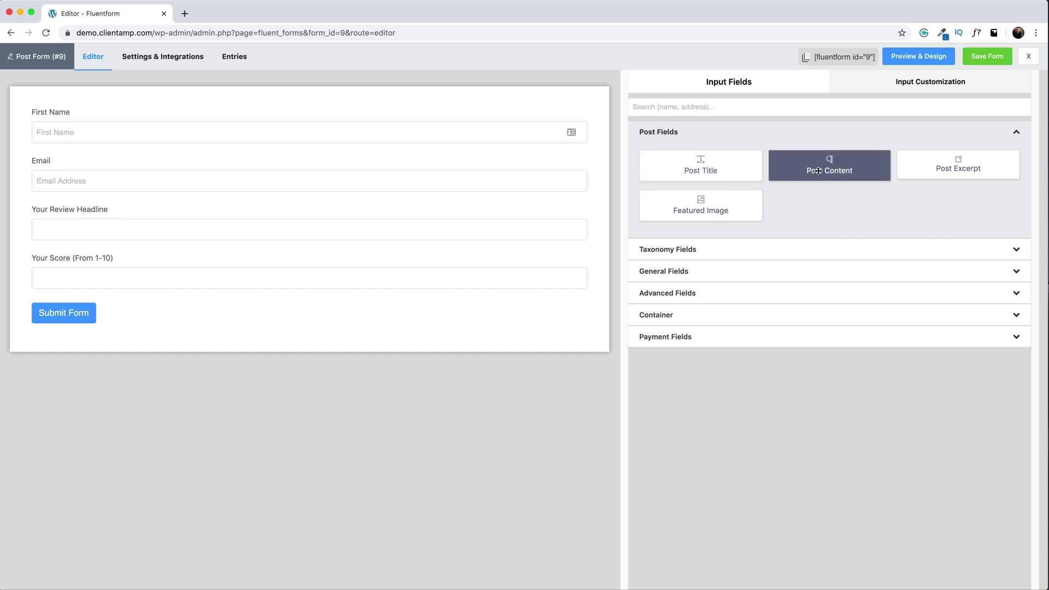
# - Add a Post Content field labelled 'Your Review' below the score field and save the form
pyautogui.moveTo(830, 167); pyautogui.dragTo(129, 326)
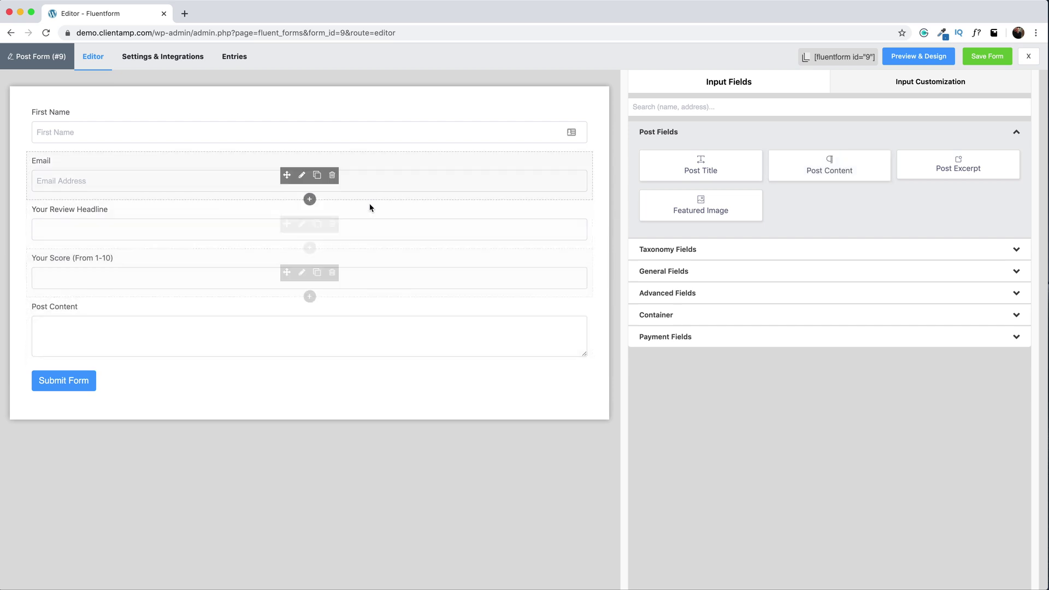
pyautogui.click(194, 323)
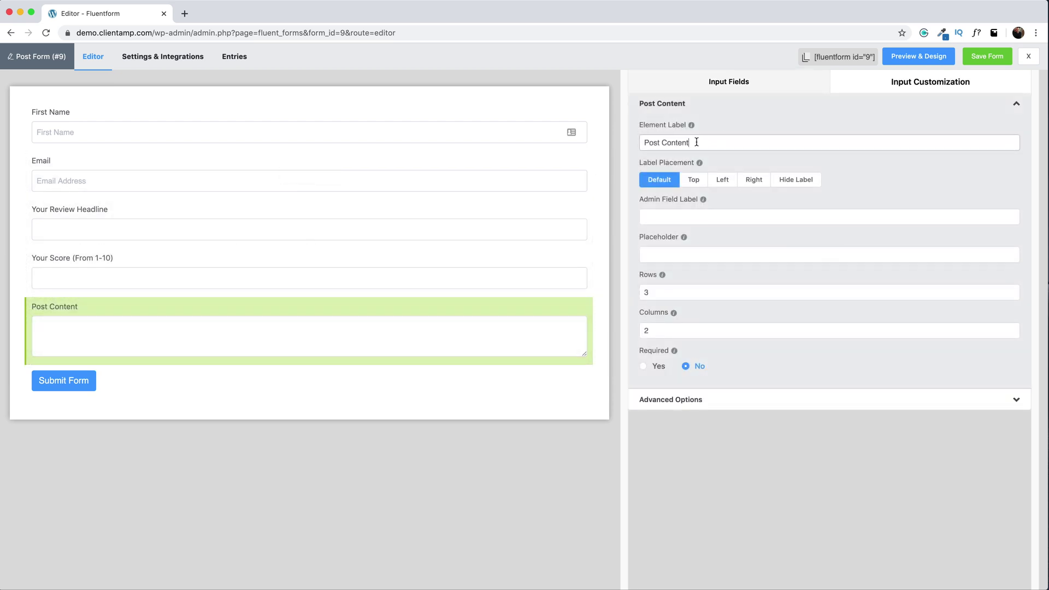
pyautogui.moveTo(698, 141); pyautogui.dragTo(602, 147)
pyautogui.write('Your Review')
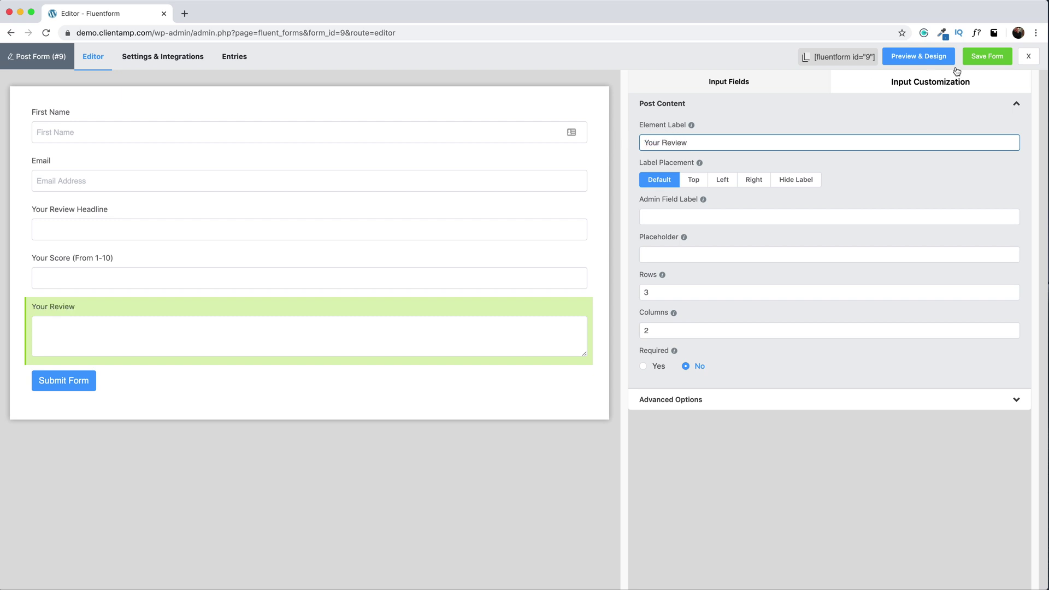
pyautogui.click(996, 60)
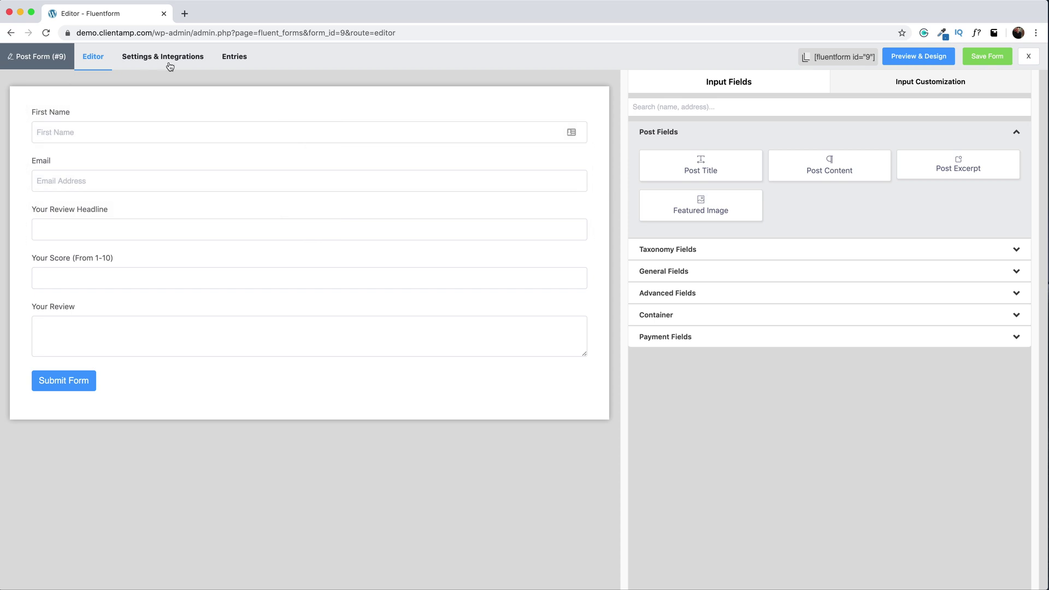
# - Create a post creation feed named 'User Review Submission' with Post Status set to Publish
pyautogui.click(148, 54)
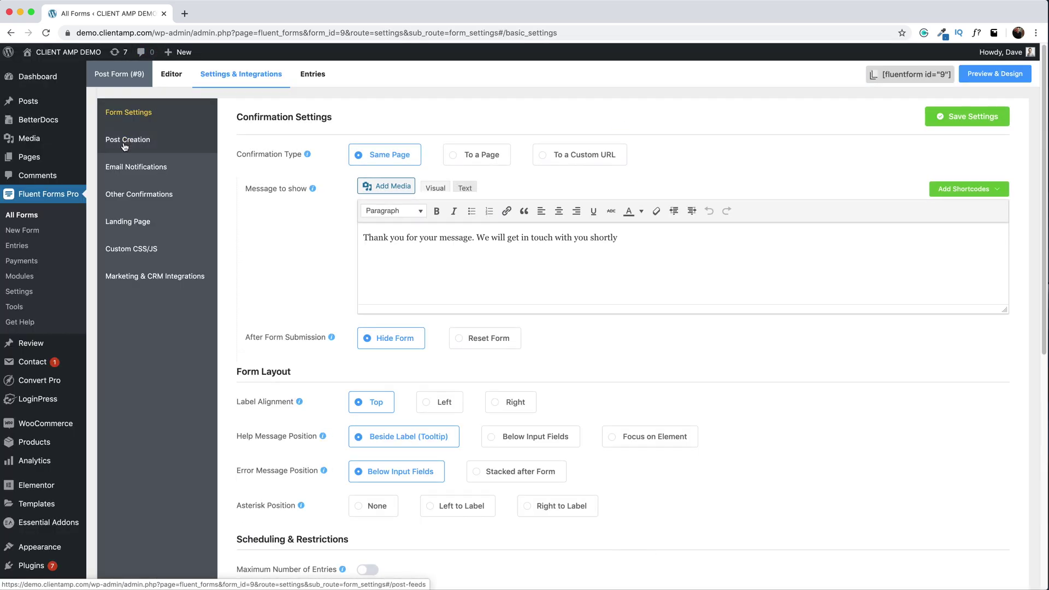
pyautogui.click(123, 143)
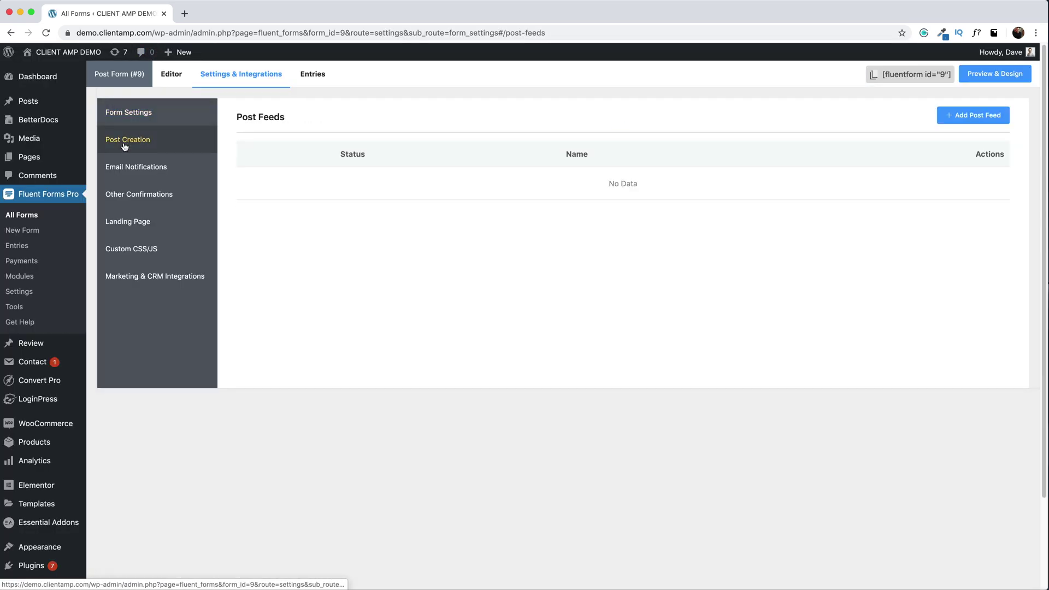
pyautogui.click(991, 116)
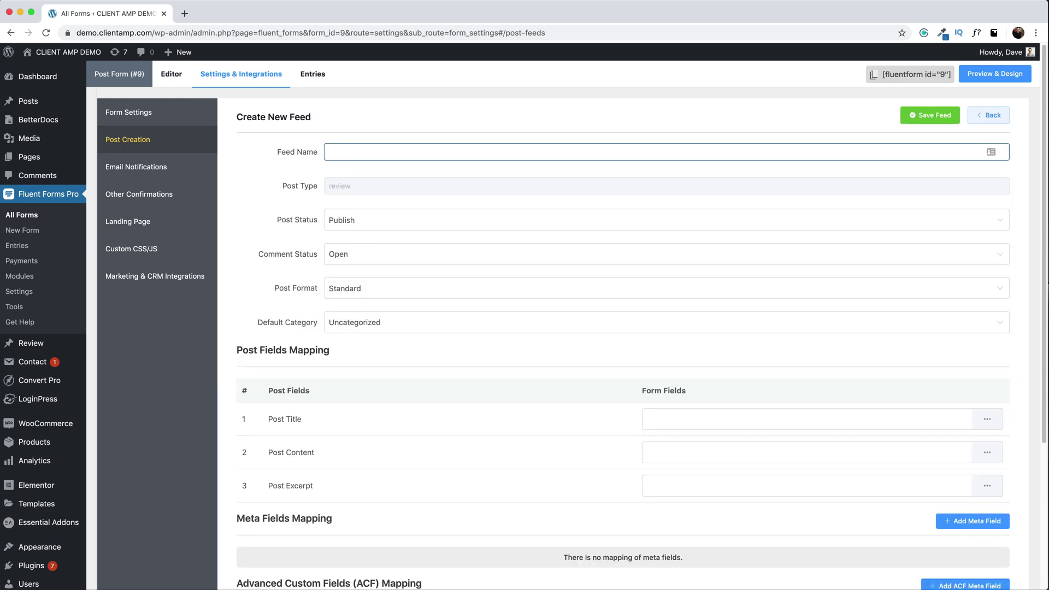
pyautogui.write('User Review Submission')
pyautogui.click(293, 224)
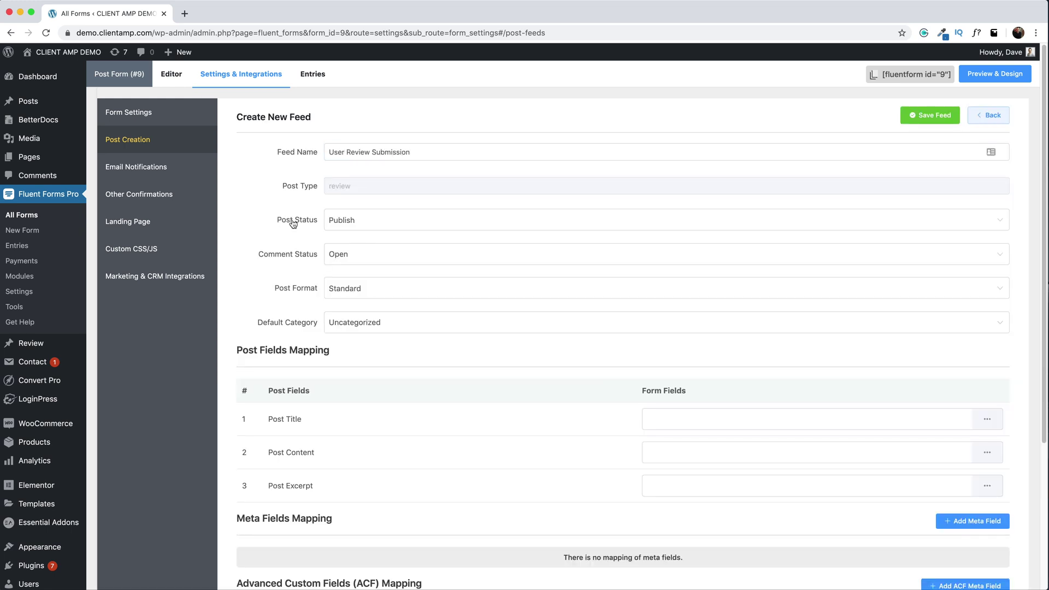
pyautogui.click(342, 223)
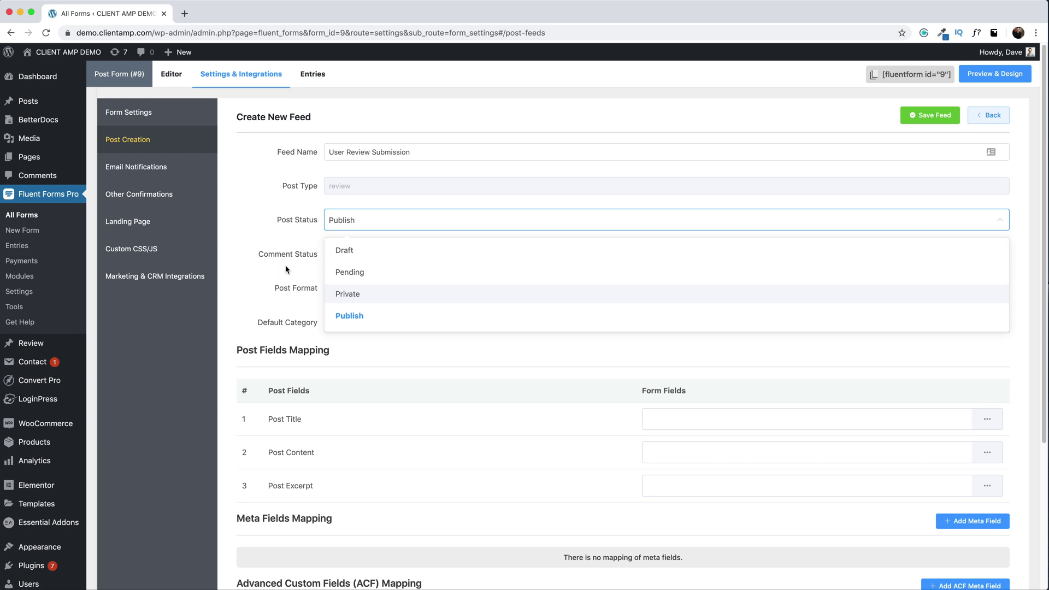
pyautogui.click(277, 269)
pyautogui.scroll(-3, 247, 268)
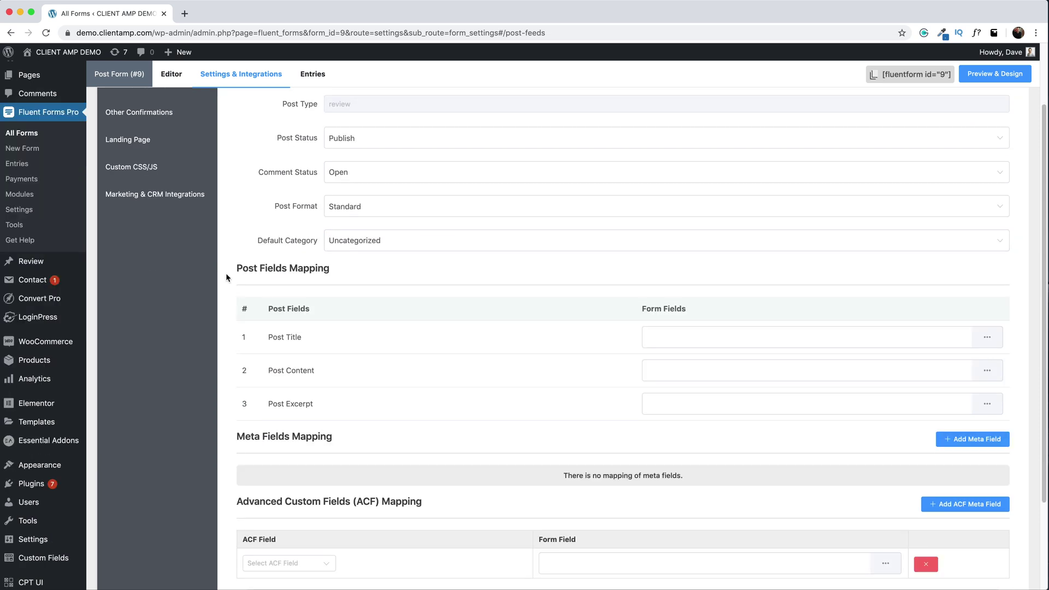
# - Map Your Review Headline to Post Title, and Your Review to Post Content and Post Excerpt
pyautogui.moveTo(235, 268); pyautogui.dragTo(344, 268)
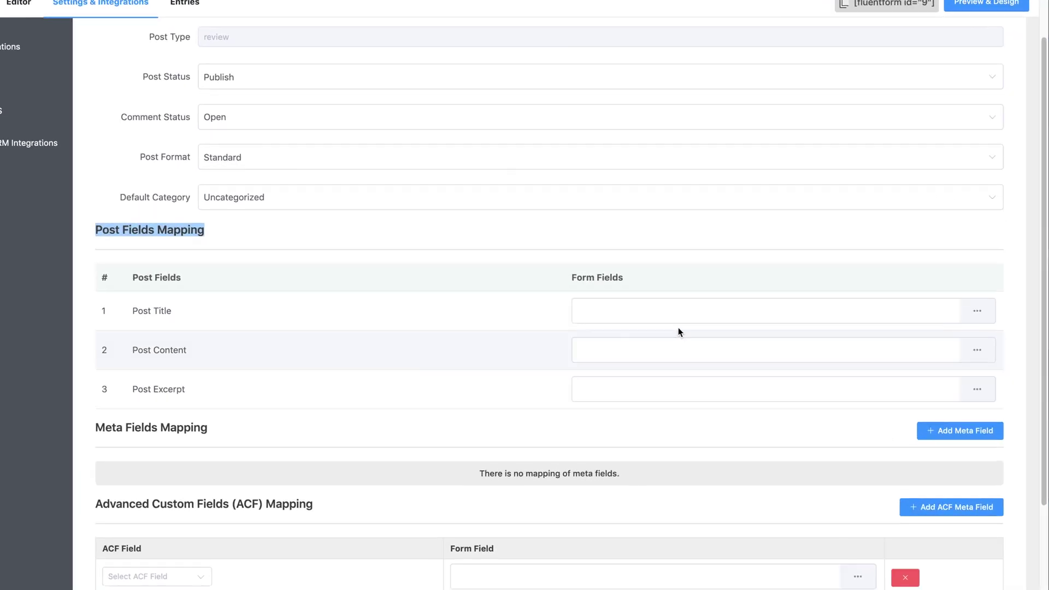
pyautogui.click(721, 340)
pyautogui.click(973, 302)
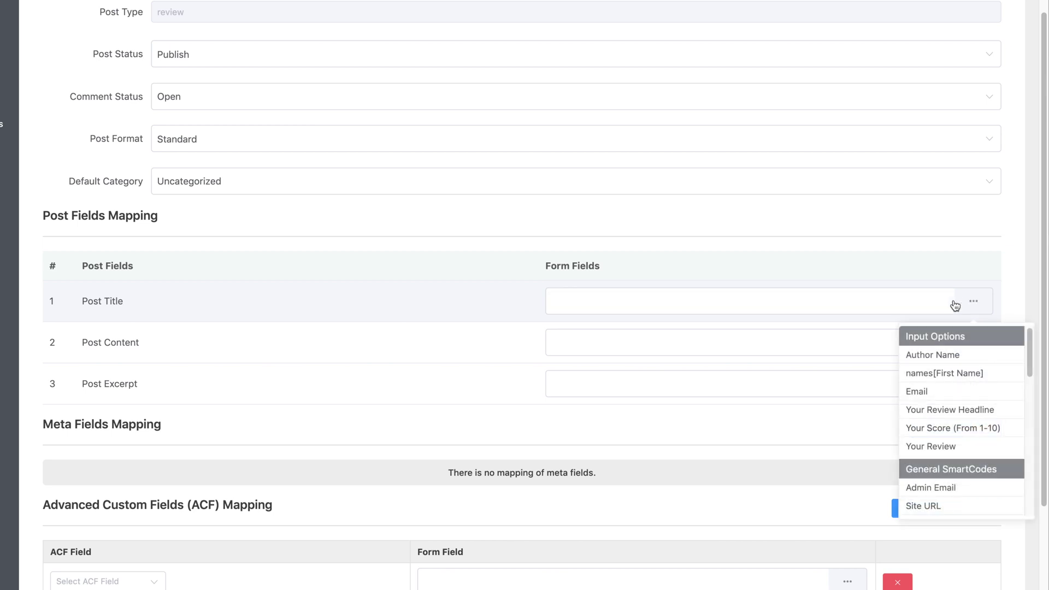
pyautogui.click(944, 411)
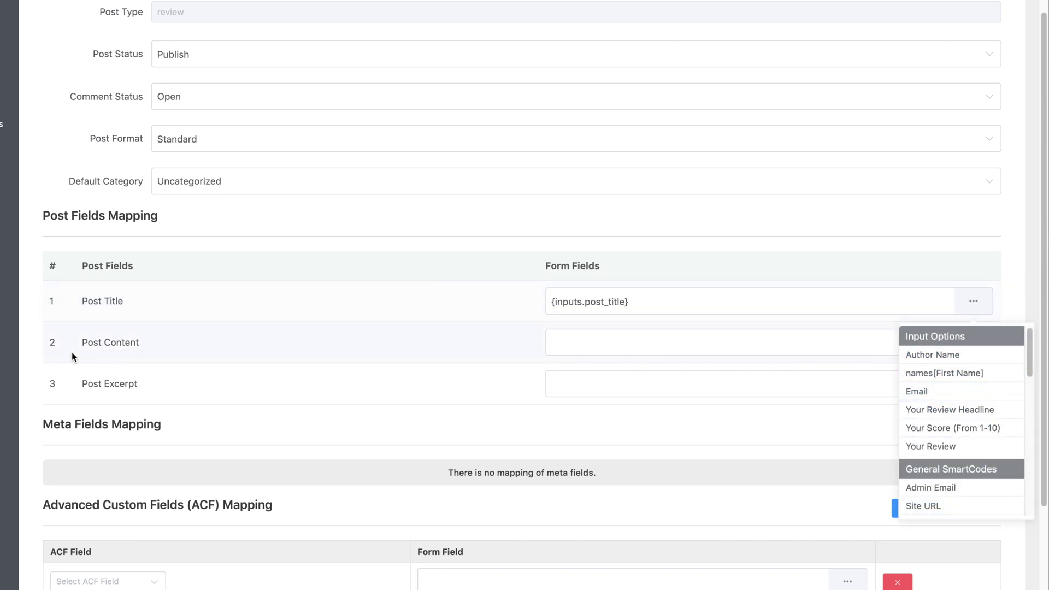
pyautogui.click(728, 342)
pyautogui.click(973, 342)
pyautogui.click(929, 487)
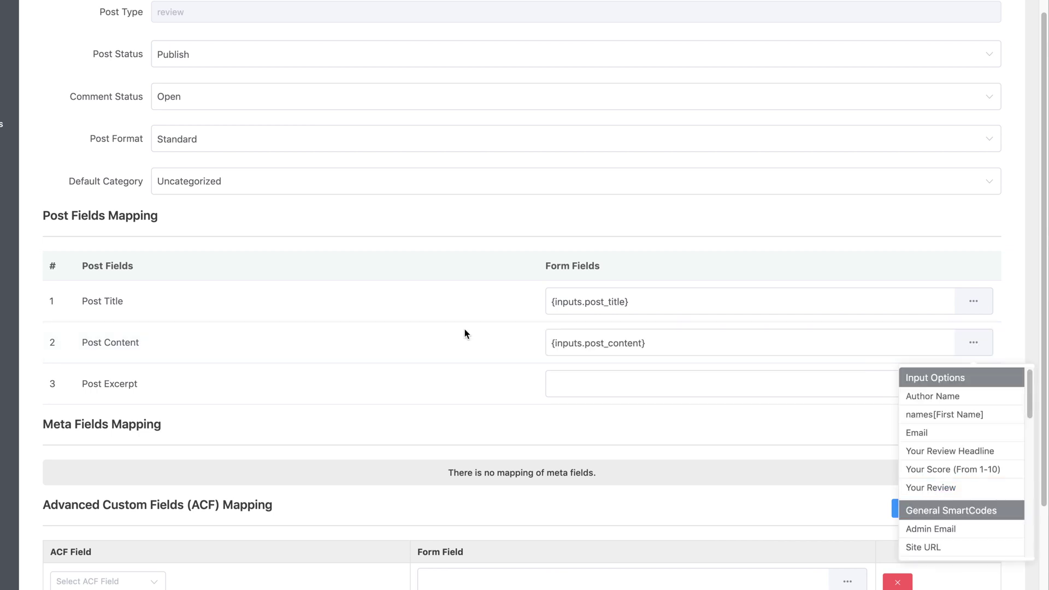
pyautogui.click(624, 374)
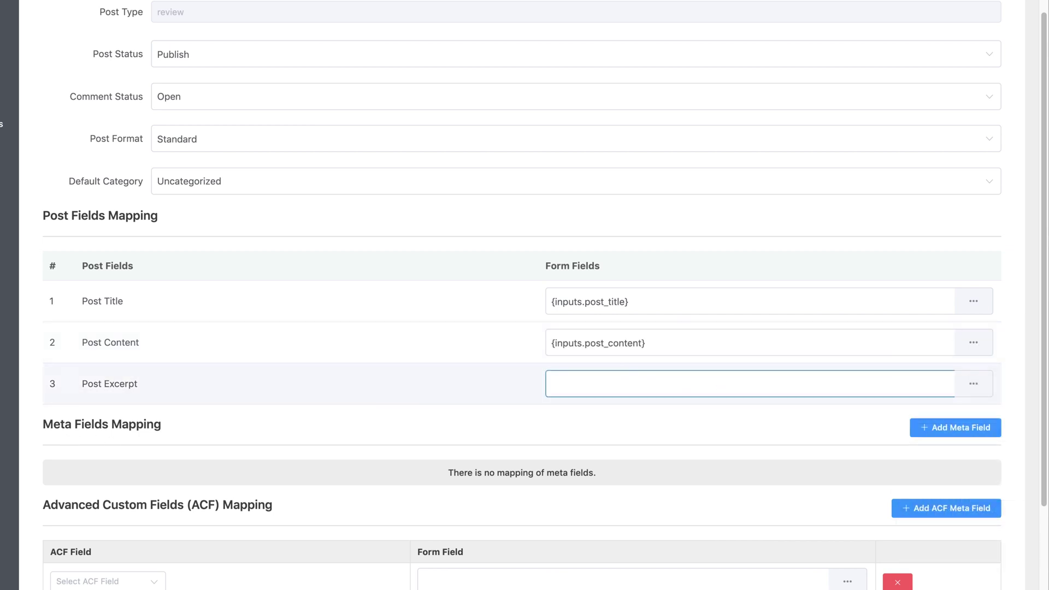
pyautogui.click(973, 384)
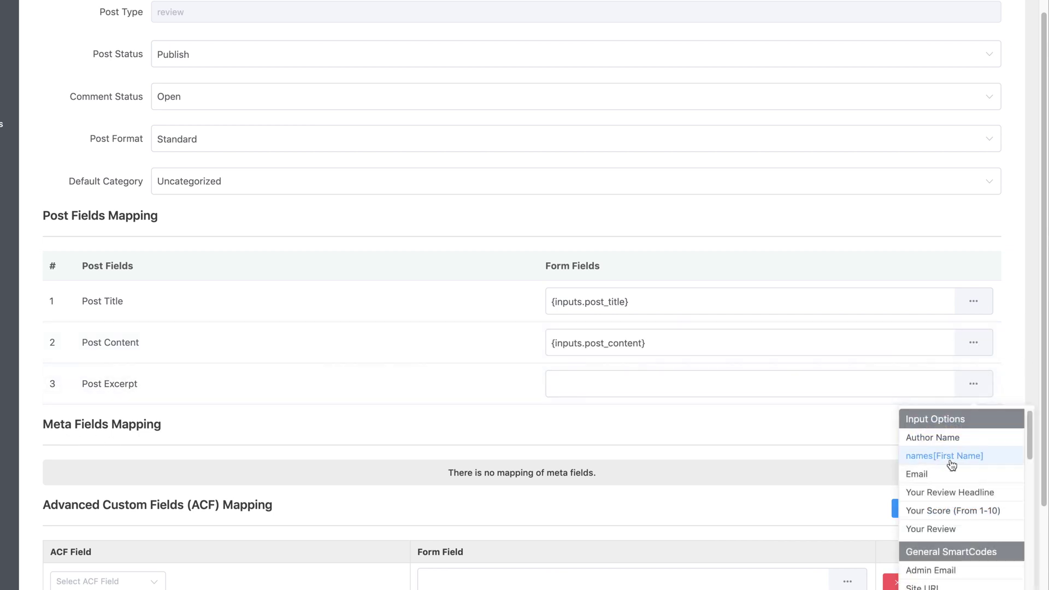
pyautogui.click(966, 530)
pyautogui.scroll(-3, 299, 380)
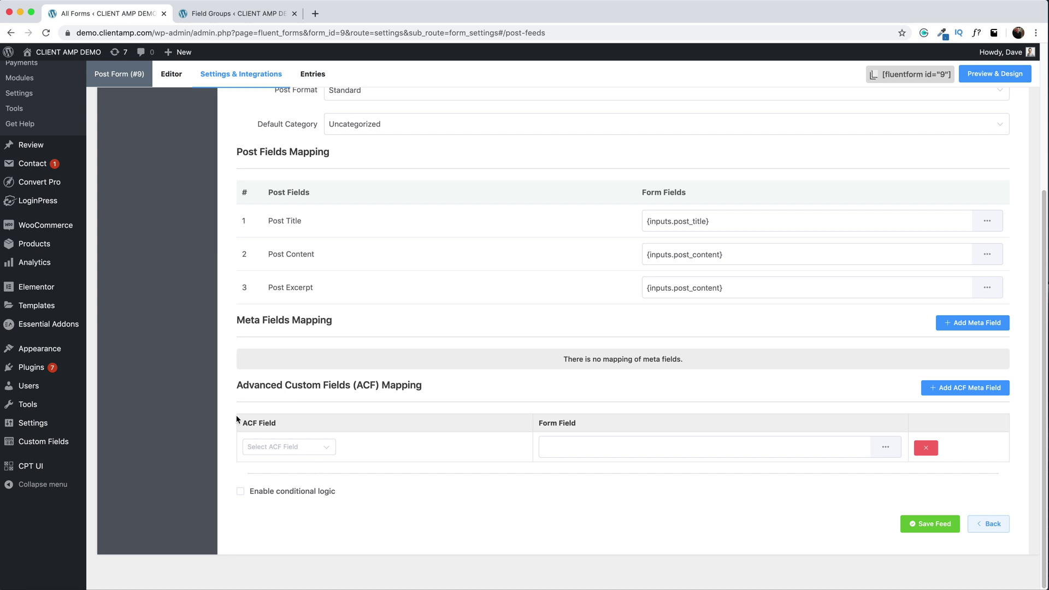
# - Map the ACF Rating field to Your Score (From 1-10) and save the feed
pyautogui.click(305, 450)
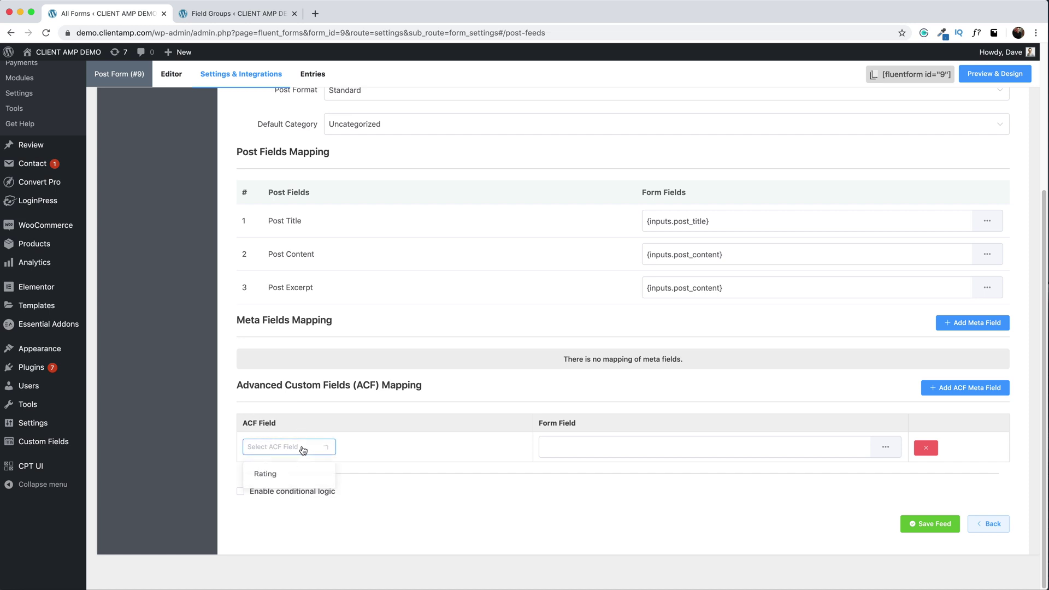
pyautogui.click(271, 475)
pyautogui.click(885, 447)
pyautogui.click(885, 447)
pyautogui.click(885, 447)
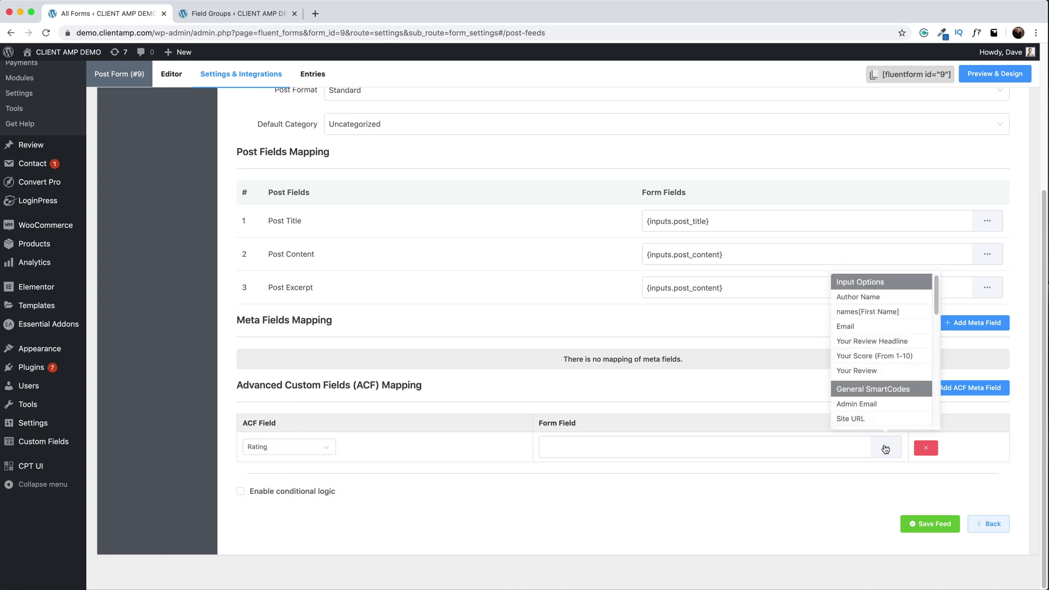
pyautogui.click(874, 355)
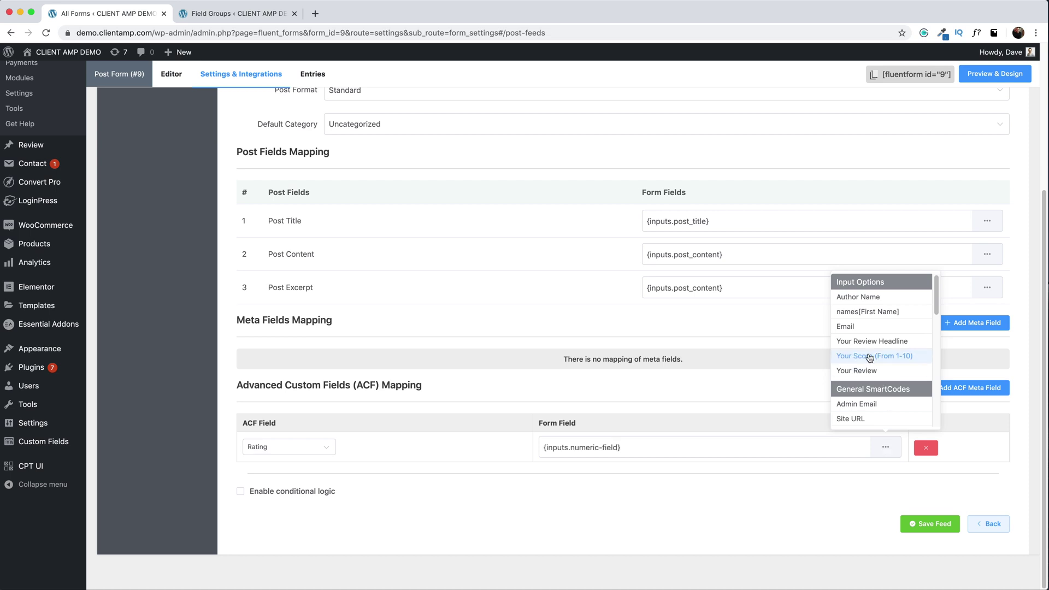
pyautogui.click(935, 524)
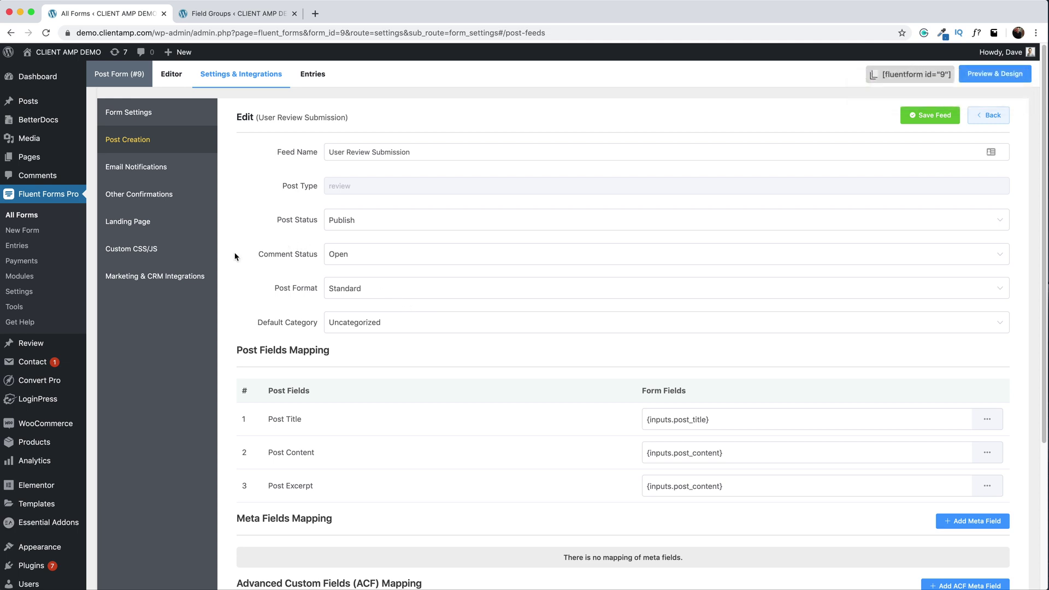
# - Start a User Registration integration feed named 'User Review Submission'
pyautogui.click(126, 283)
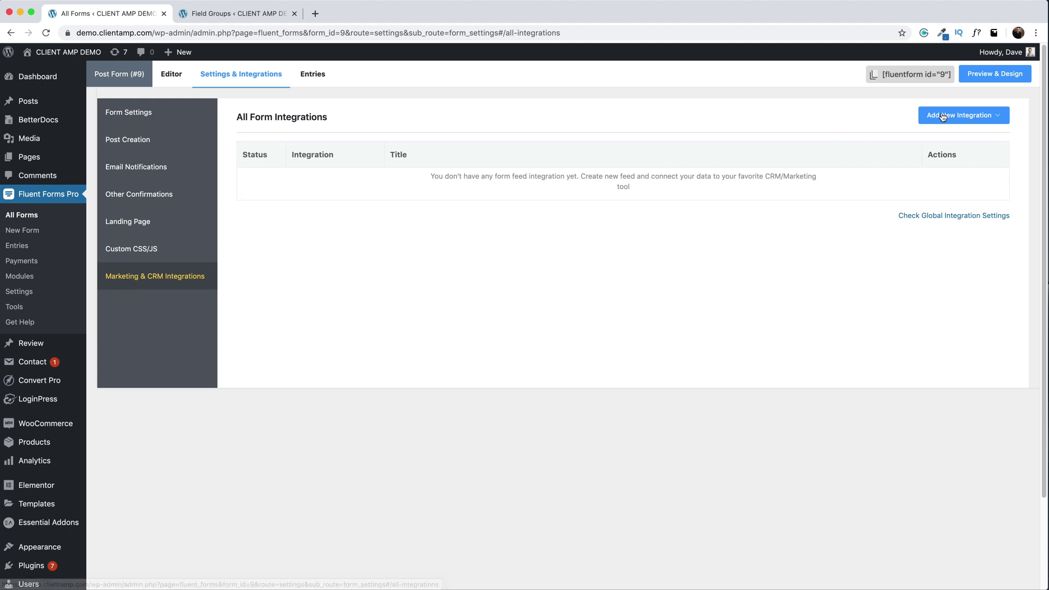
pyautogui.moveTo(971, 121)
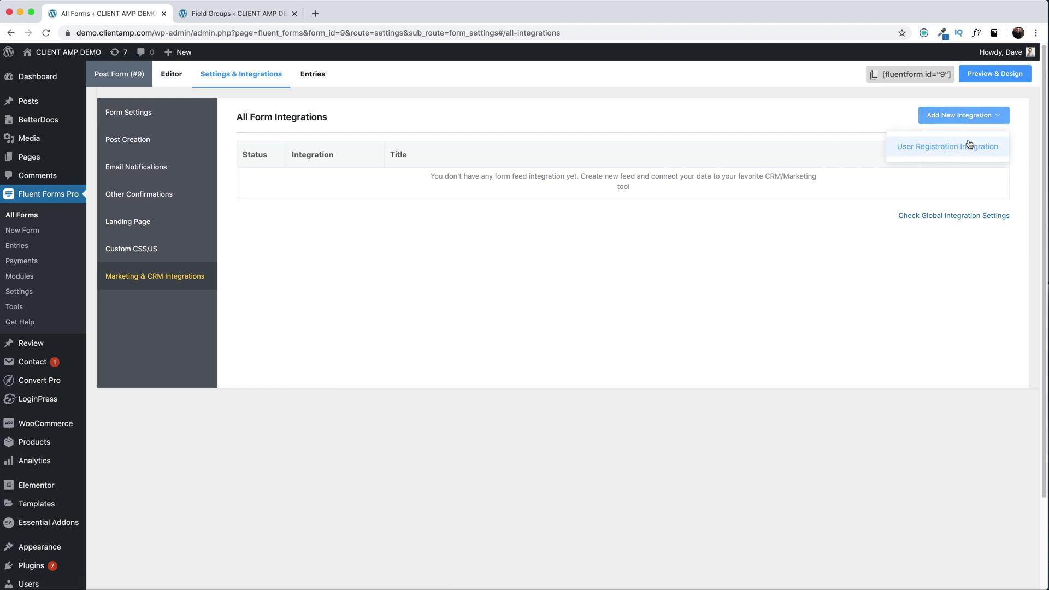
pyautogui.click(922, 148)
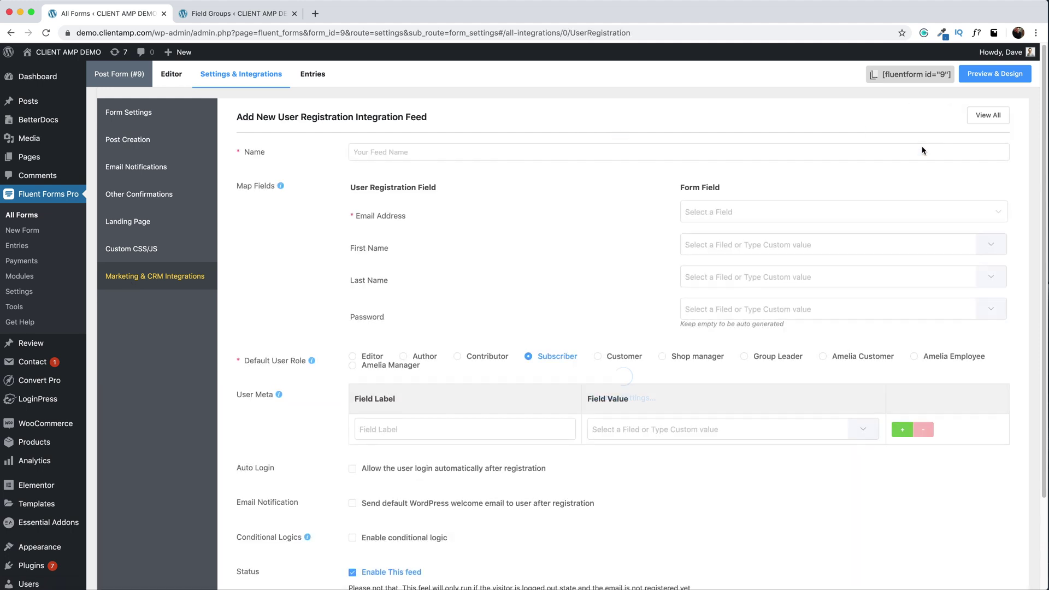
pyautogui.click(539, 153)
pyautogui.write('U')
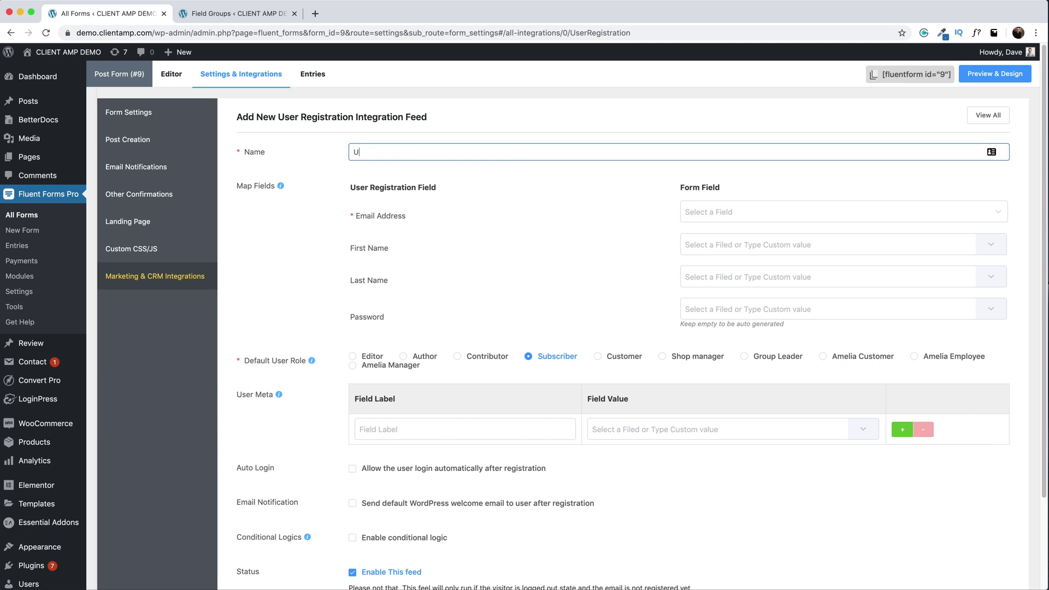
pyautogui.write('ser Review Submission')
pyautogui.click(472, 169)
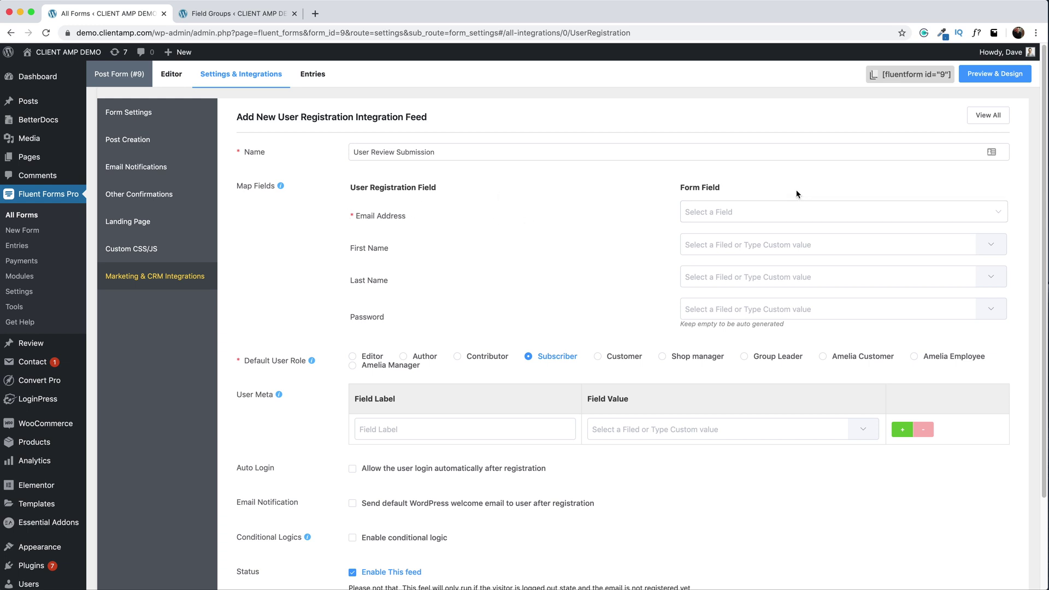
# - Map Email Address and First Name to the form's Email and first name inputs
pyautogui.click(729, 212)
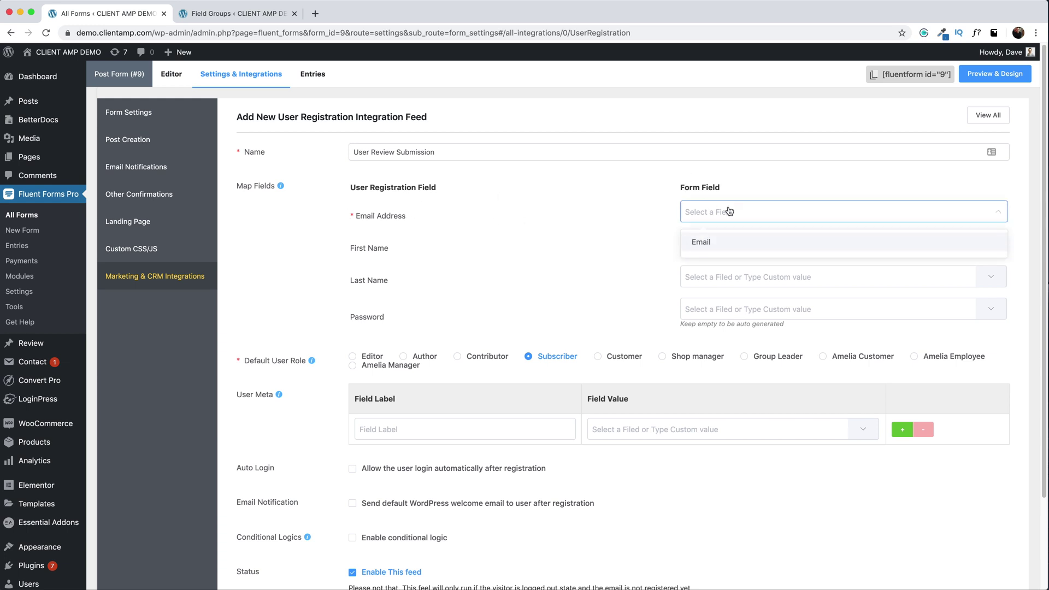
pyautogui.click(715, 242)
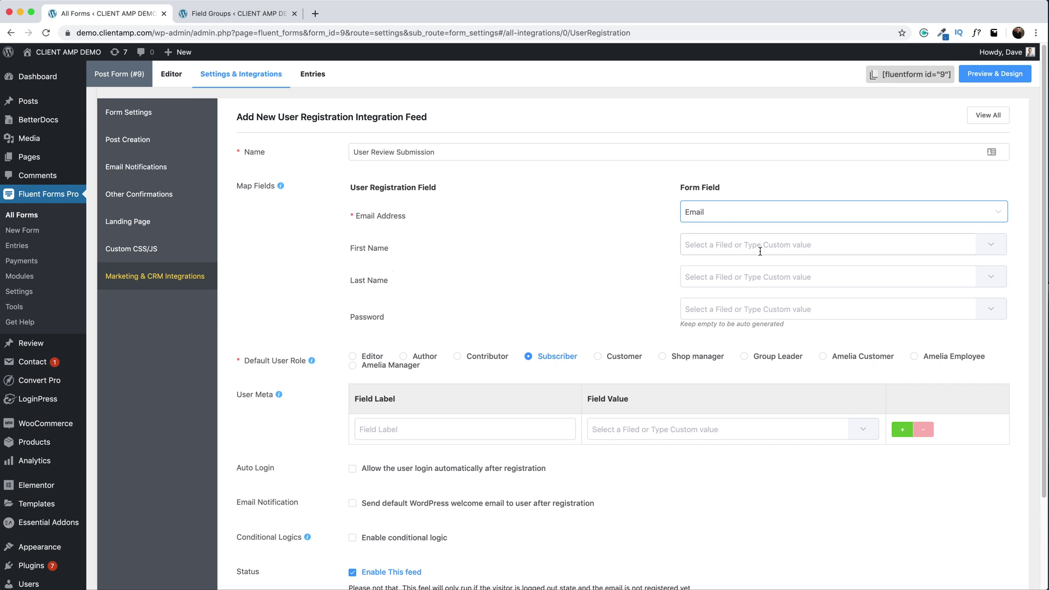
pyautogui.click(992, 245)
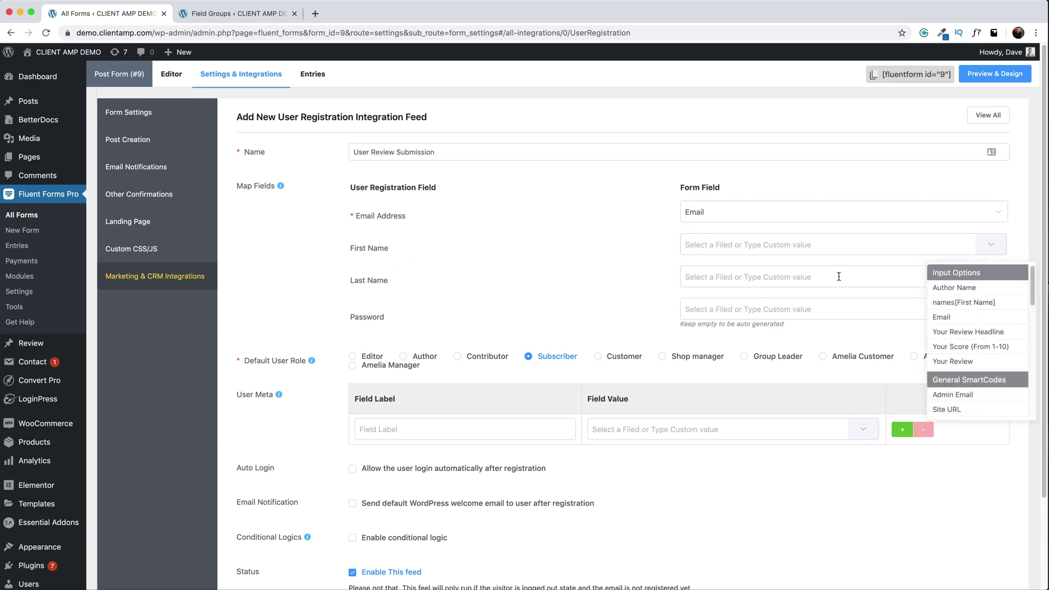
pyautogui.click(971, 302)
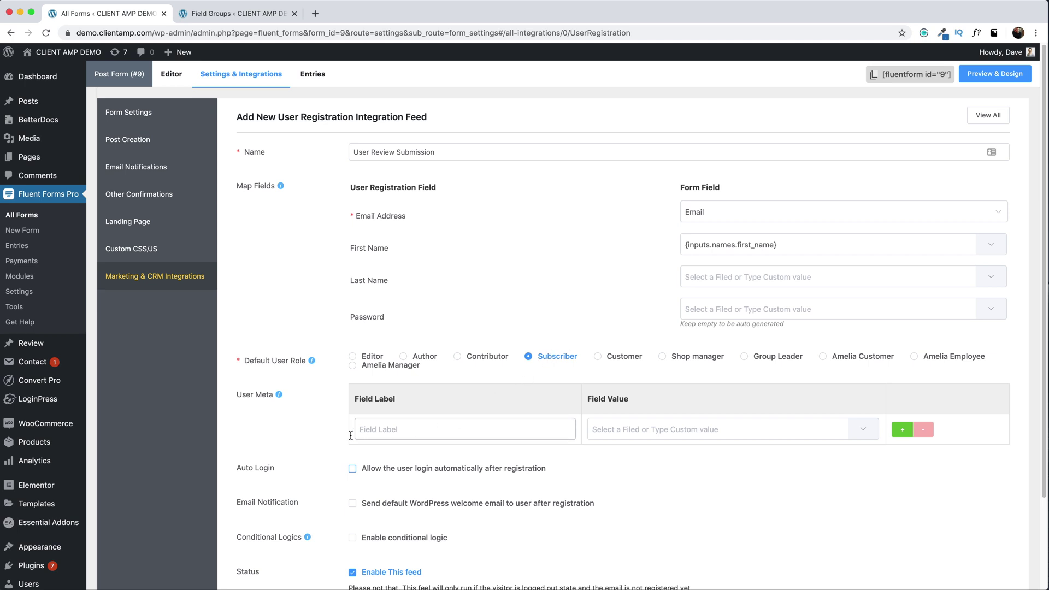
# - Enable Auto Login and the welcome Email Notification, then create the feed
pyautogui.scroll(-2, 340, 437)
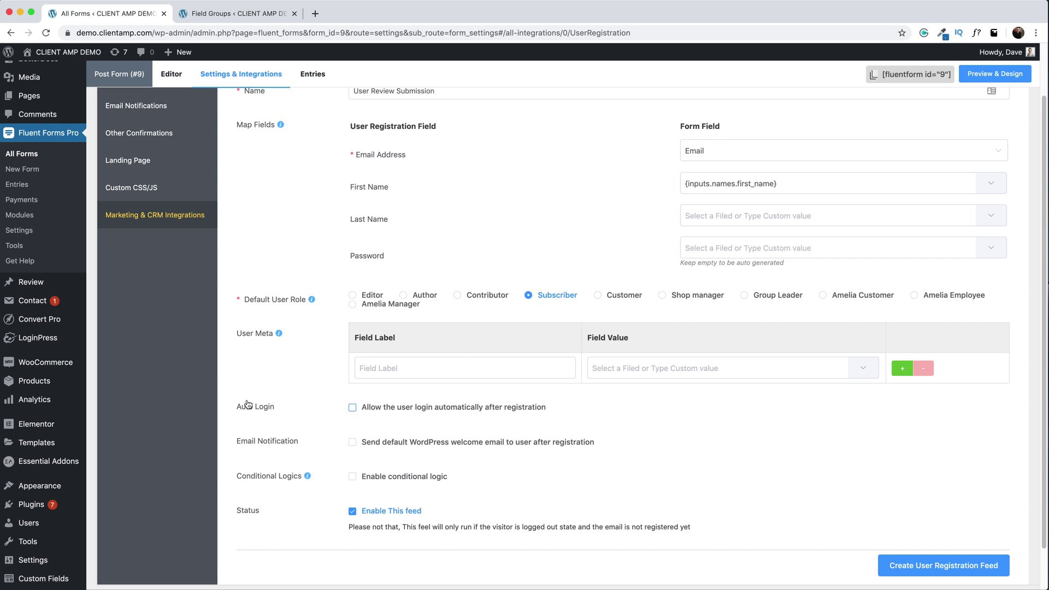
pyautogui.click(353, 409)
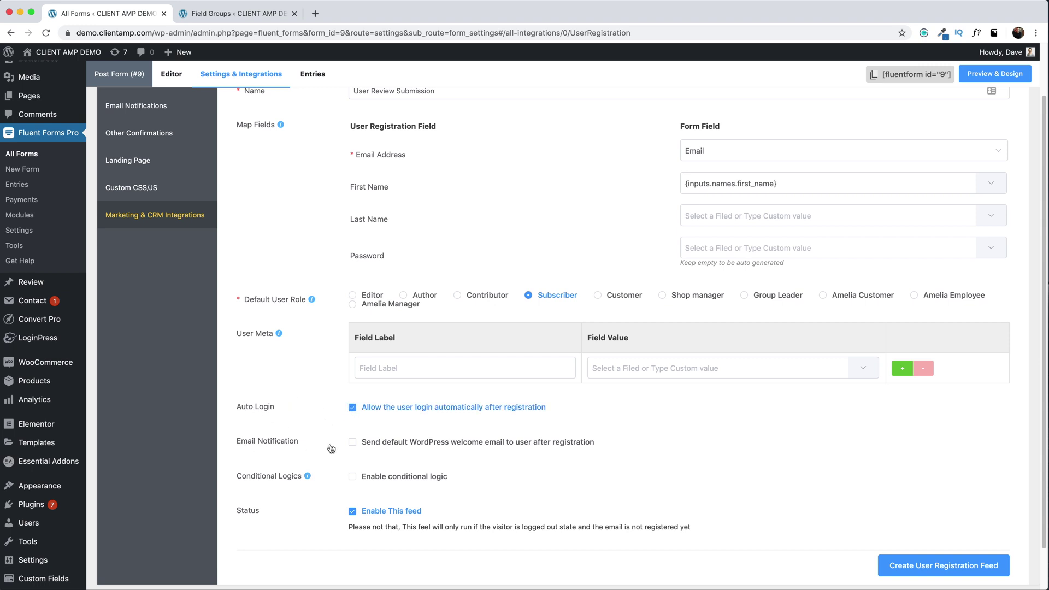
pyautogui.click(351, 442)
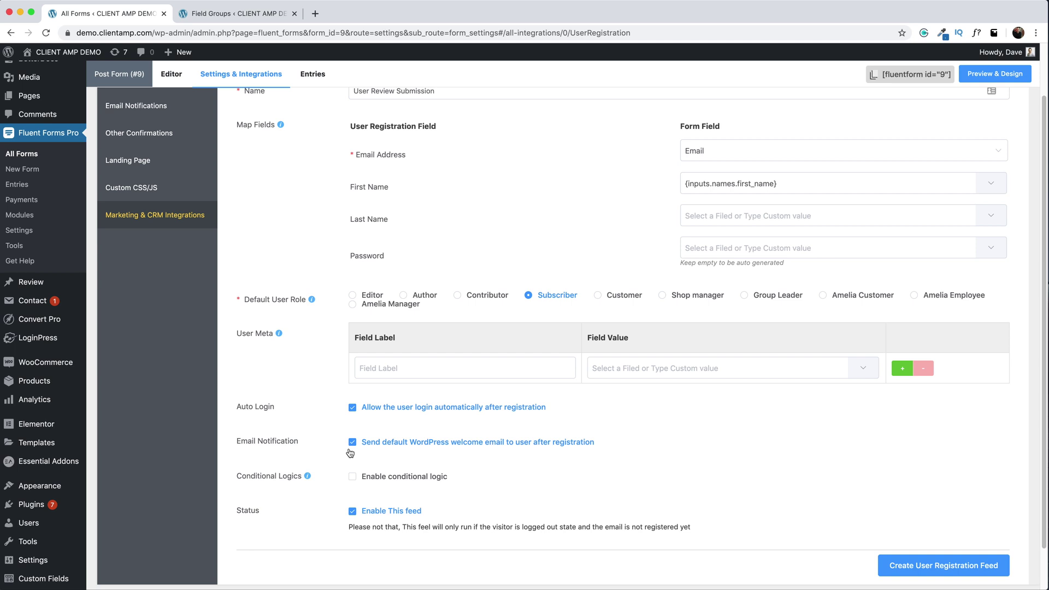
pyautogui.scroll(-2, 350, 453)
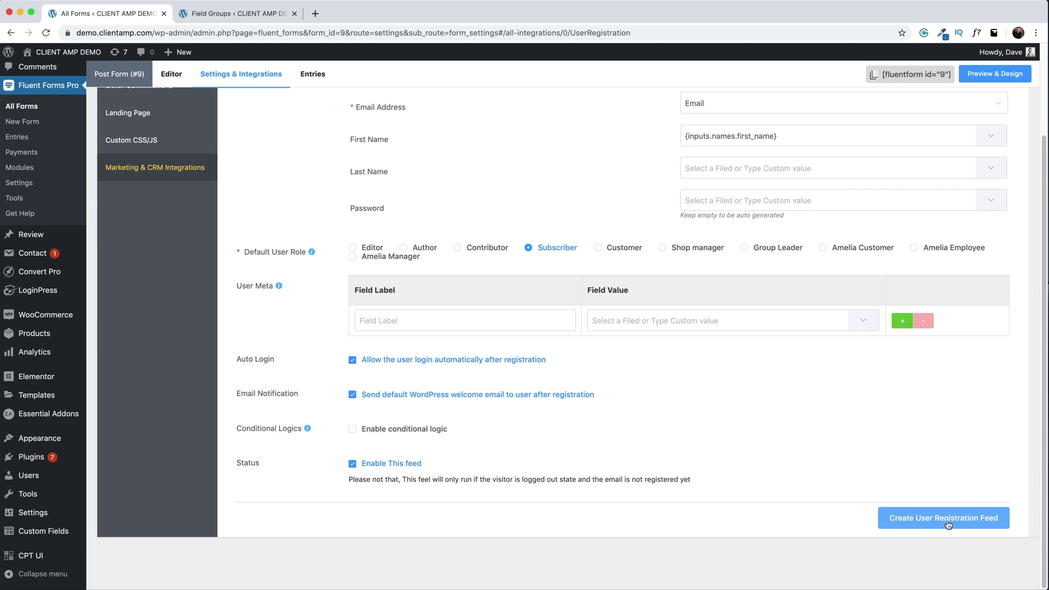
pyautogui.click(944, 528)
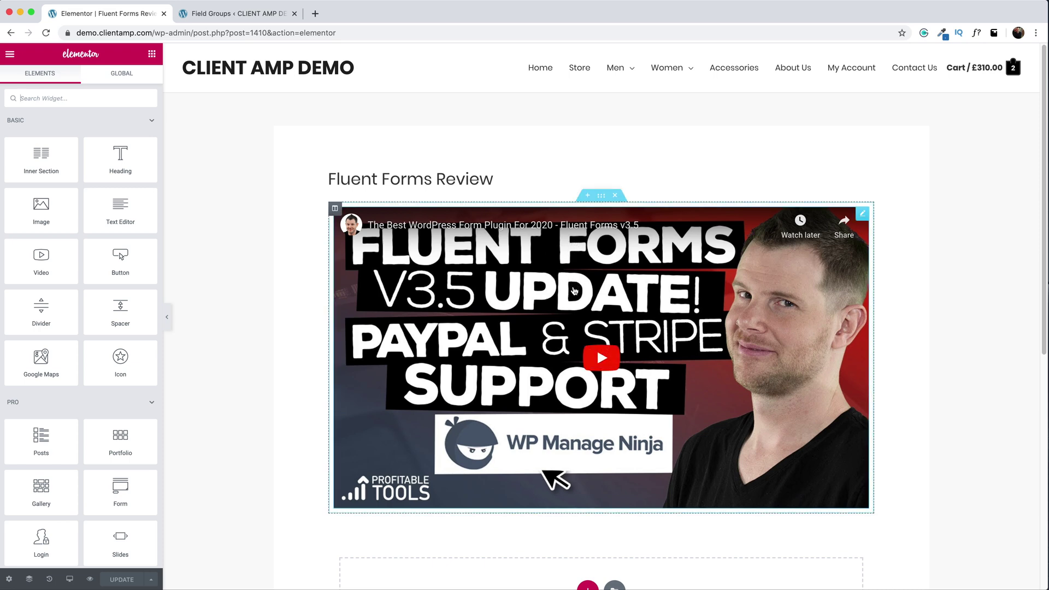
# - Add a new single-column section below the video
pyautogui.scroll(-3, 571, 287)
pyautogui.scroll(-5, 573, 294)
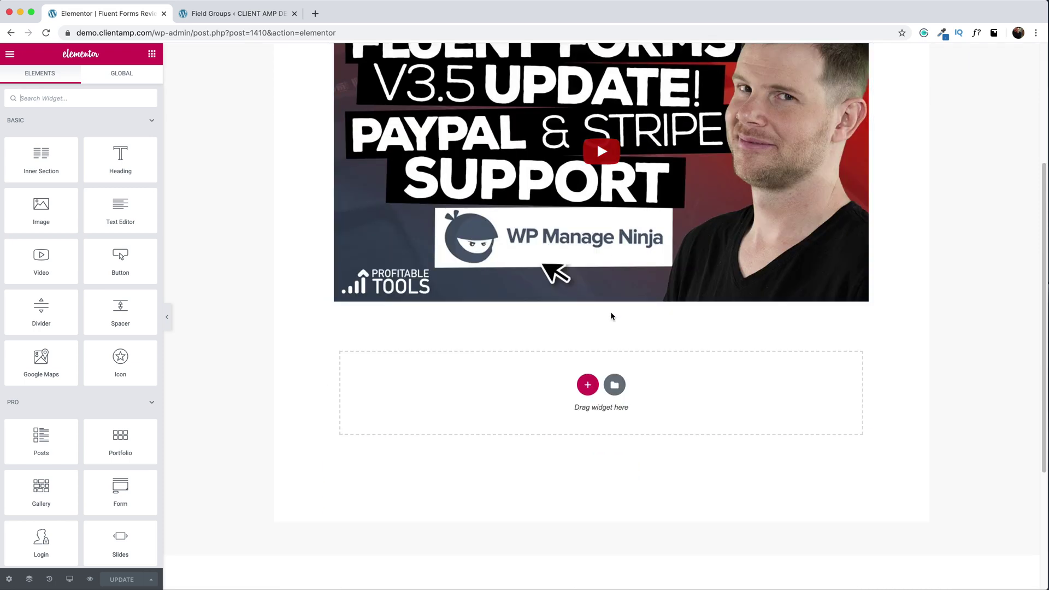
pyautogui.click(587, 385)
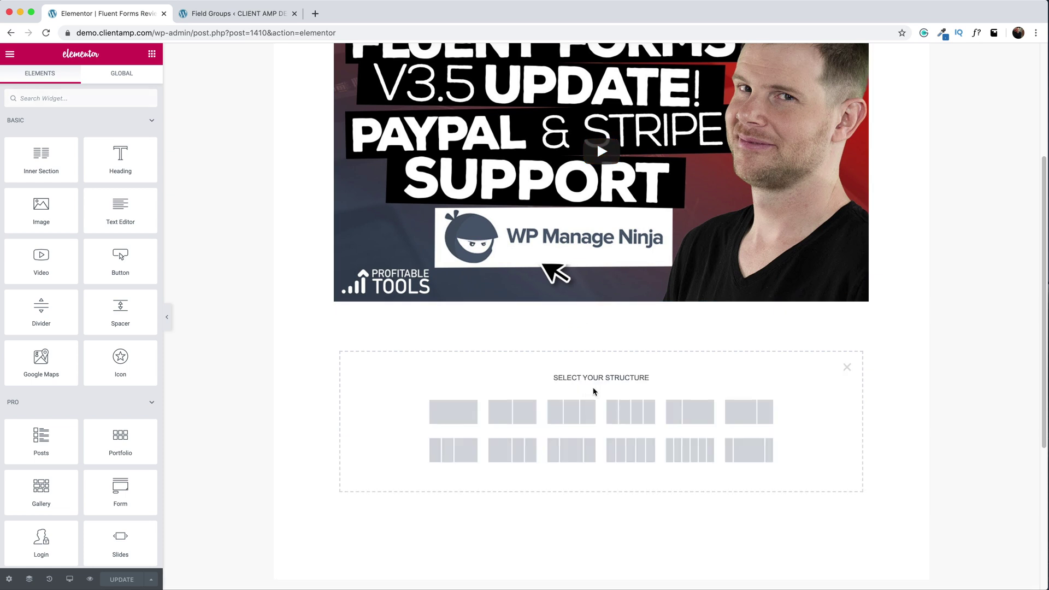
pyautogui.click(458, 413)
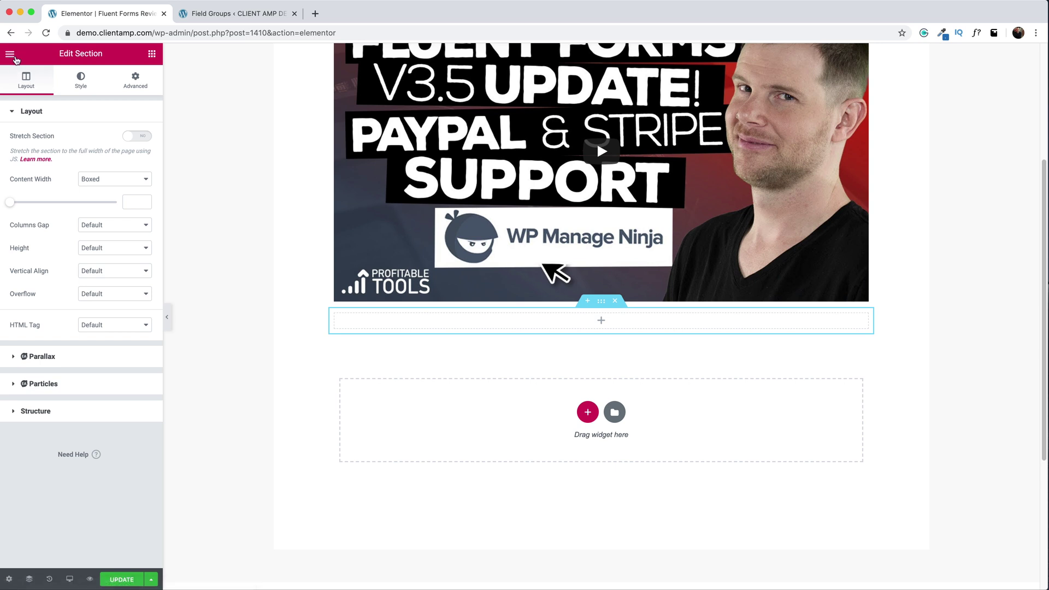
# - Place a Fluent Form widget in the section showing Post Form (#9)
pyautogui.click(10, 54)
pyautogui.write('Fluent')
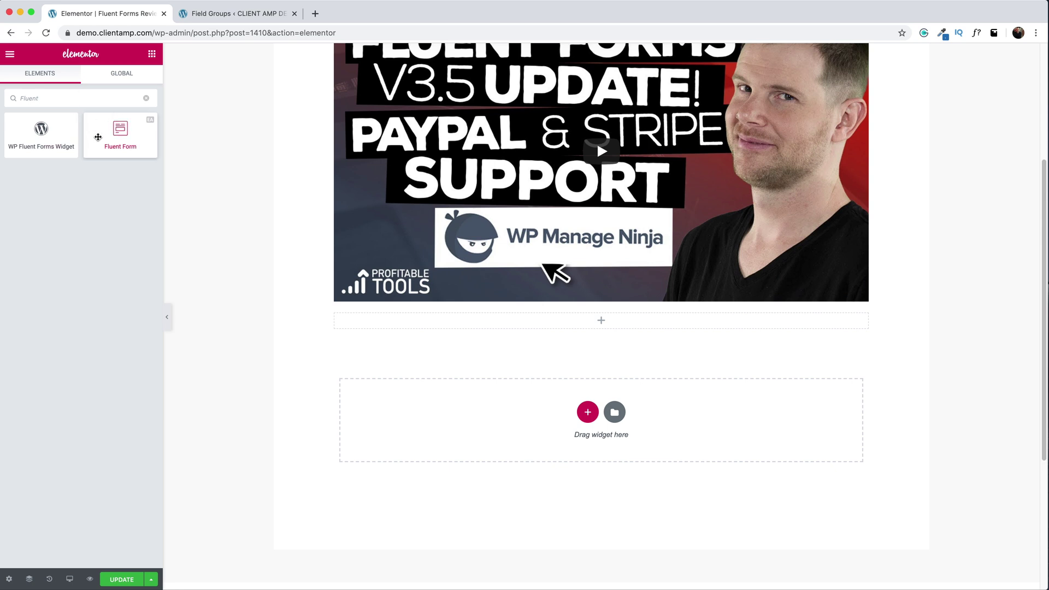
pyautogui.moveTo(135, 131); pyautogui.dragTo(637, 301)
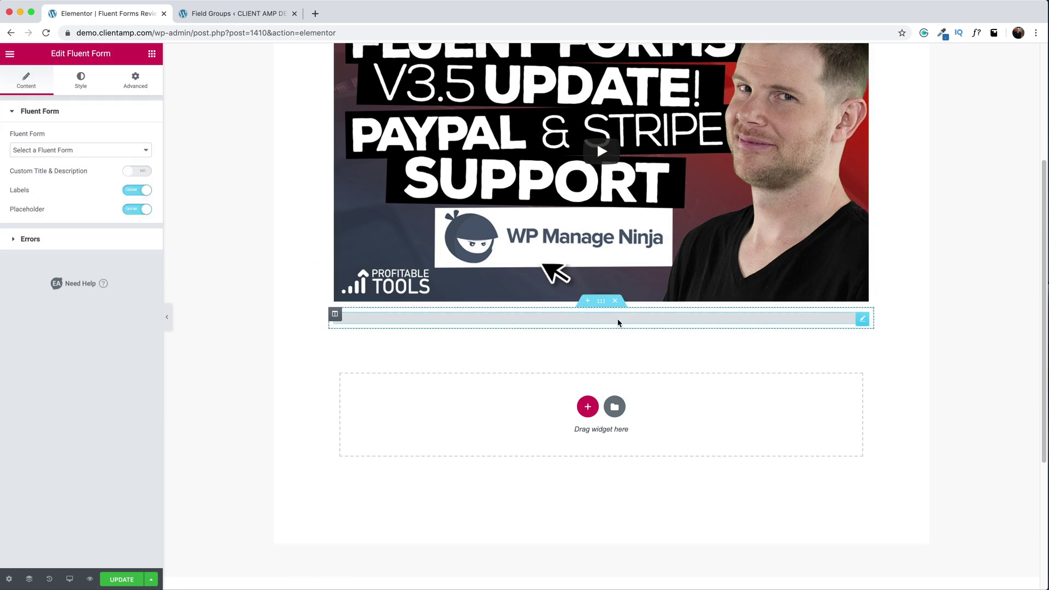
pyautogui.click(52, 151)
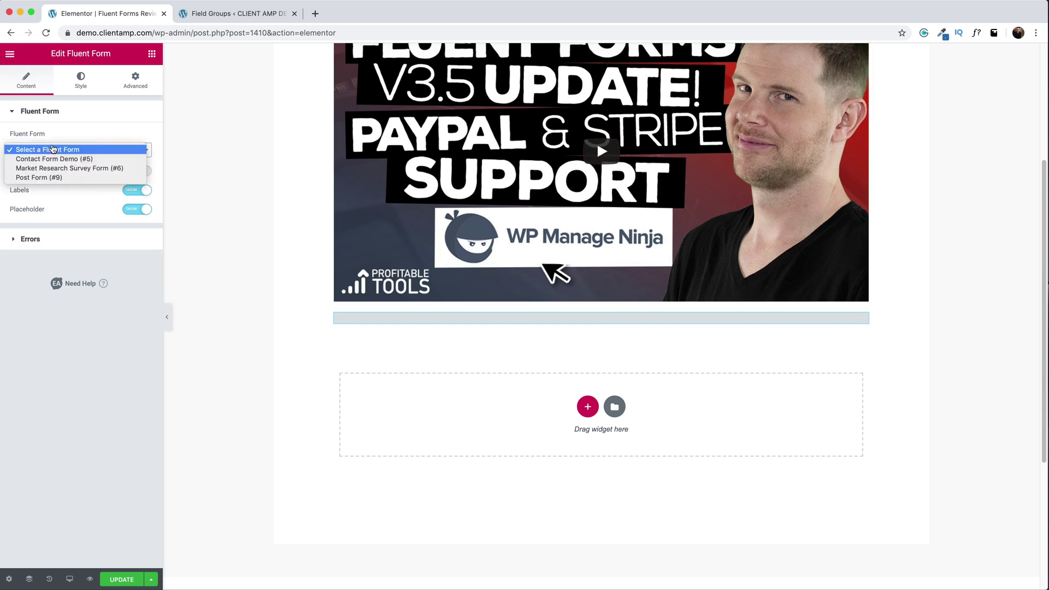
pyautogui.click(64, 179)
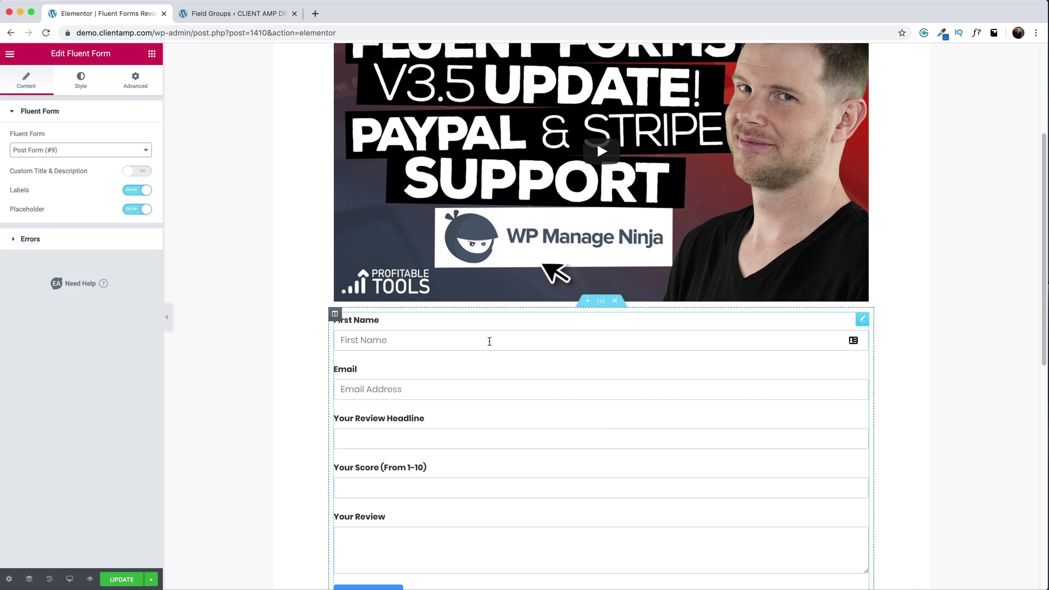
pyautogui.scroll(-10, 492, 344)
pyautogui.scroll(7, 491, 346)
pyautogui.click(151, 54)
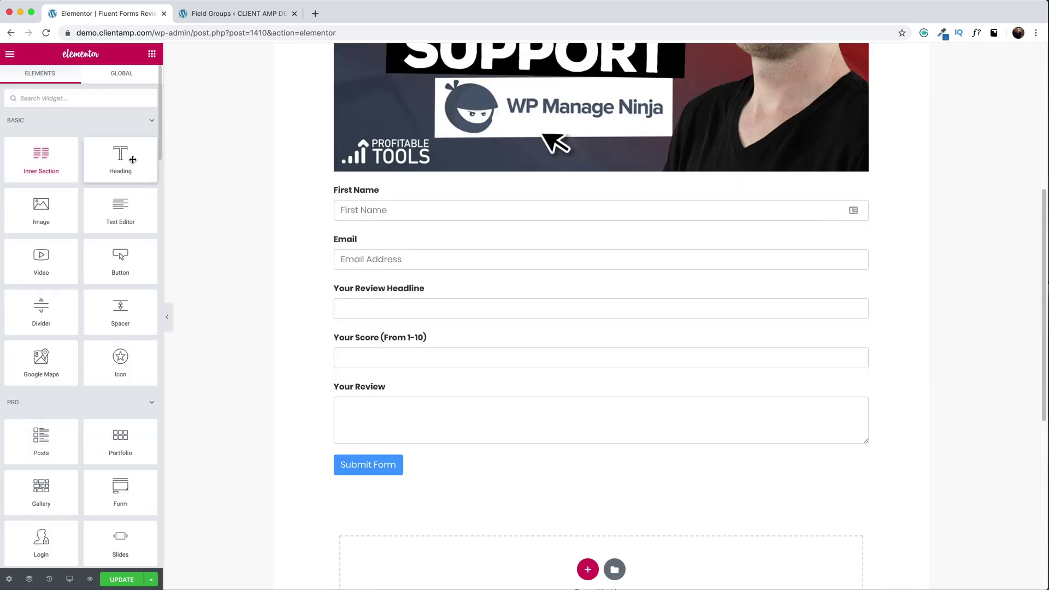
# - Place a Heading widget above the form titled 'Submit Your Review of Fluent Forms'
pyautogui.moveTo(120, 158); pyautogui.dragTo(381, 179)
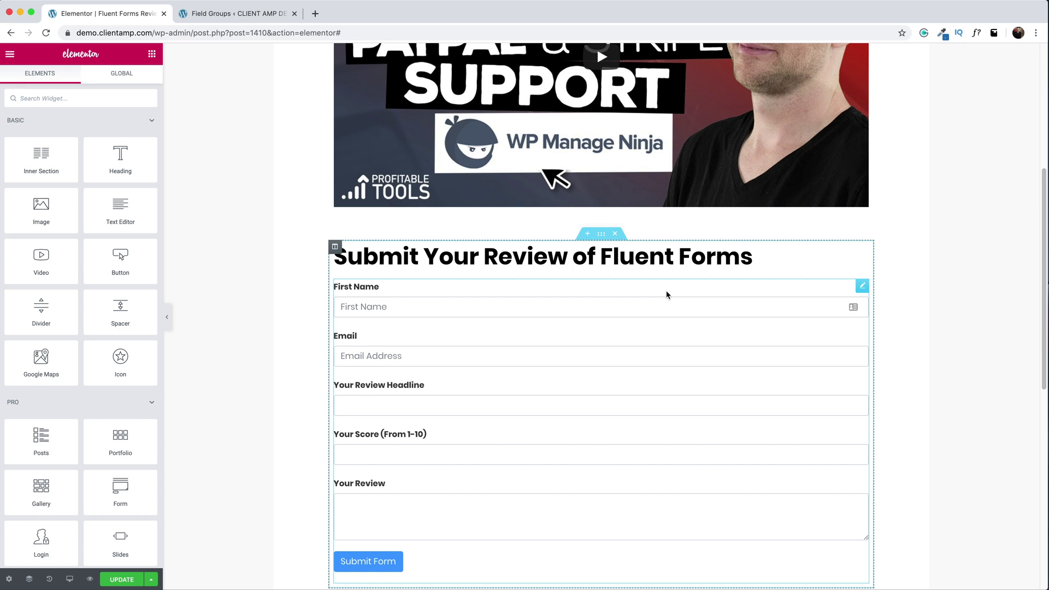
pyautogui.scroll(-2, 666, 295)
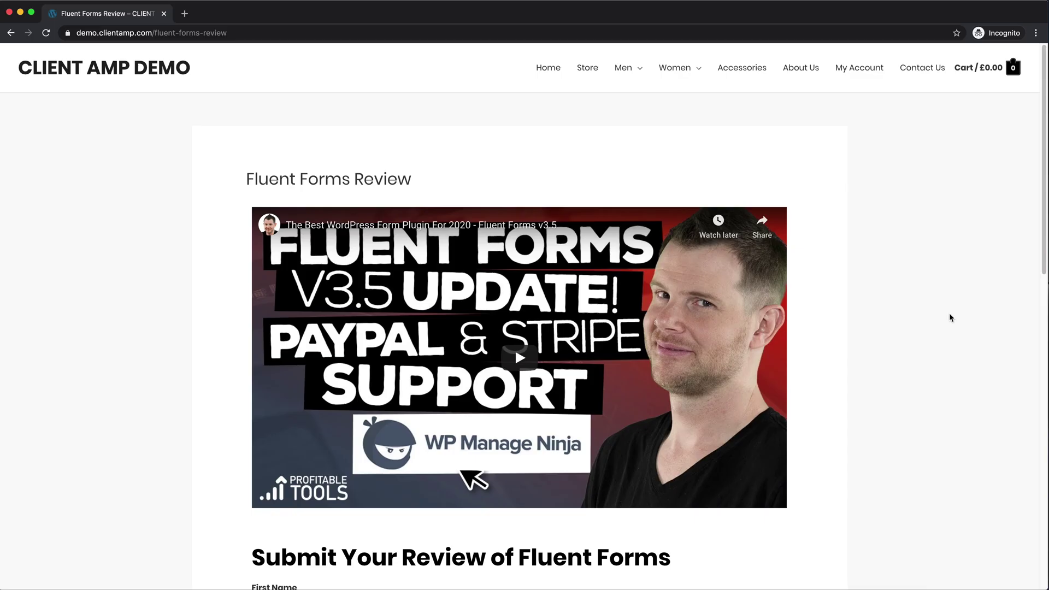
# - Fill in a name and email, headline 'This plugin rocks!', score 10, and submit the review
pyautogui.scroll(-8, 949, 313)
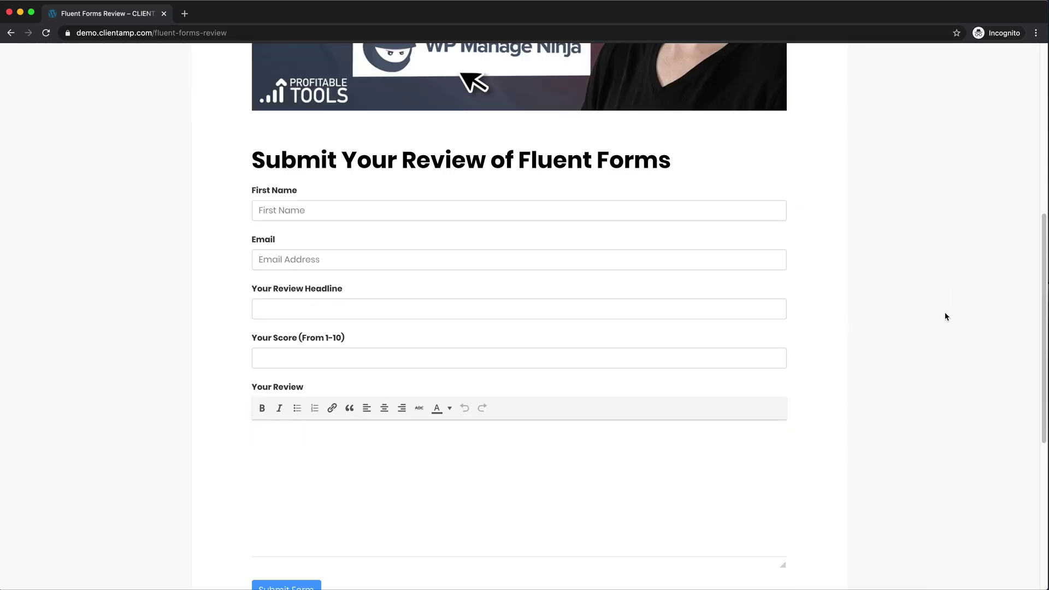
pyautogui.click(338, 210)
pyautogui.write('Dave')
pyautogui.press('Tab')
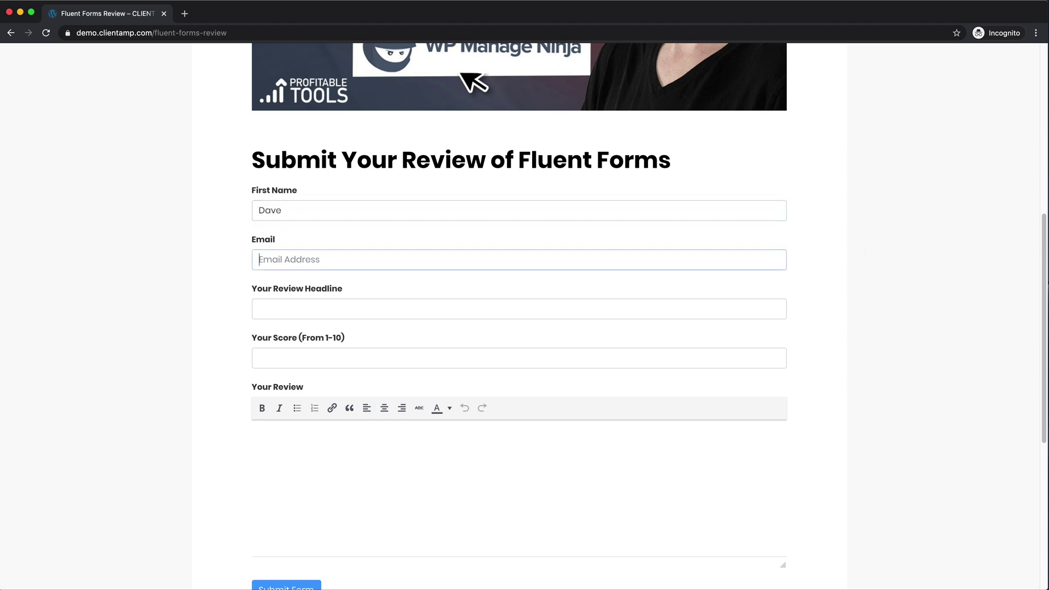
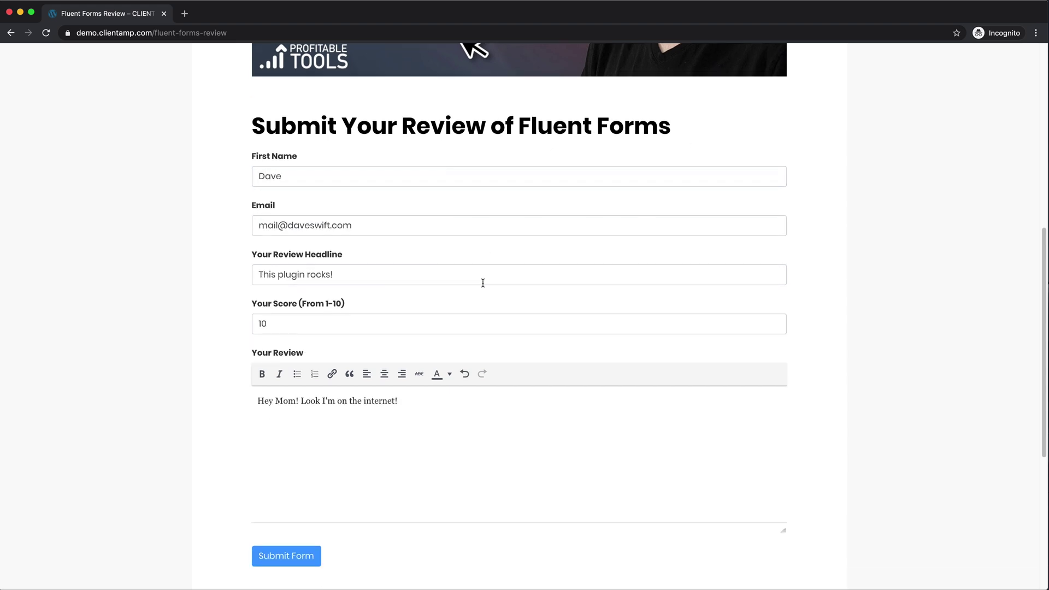
pyautogui.scroll(-2, 481, 298)
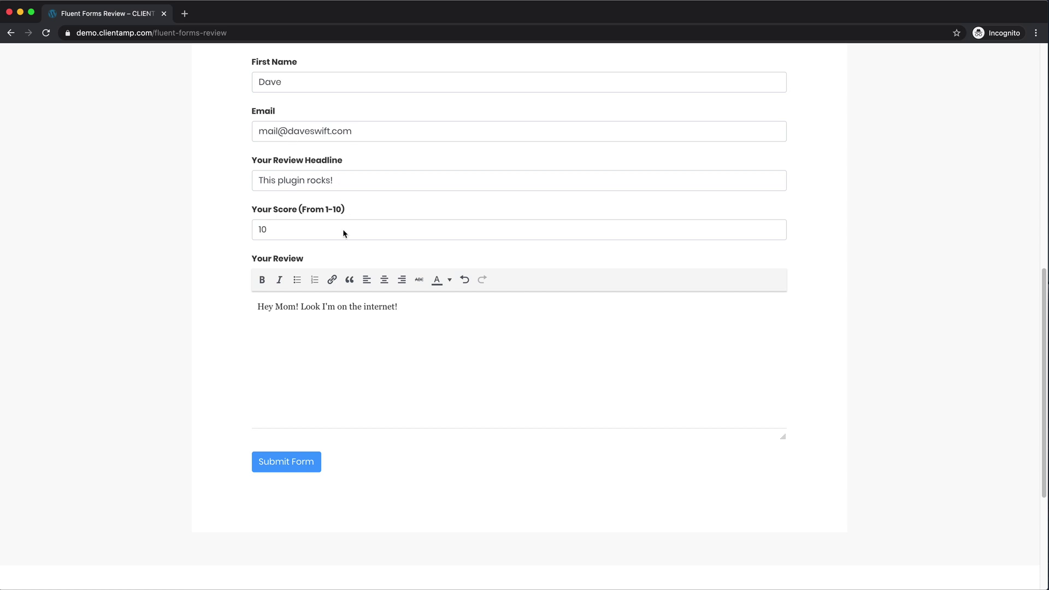
pyautogui.click(292, 463)
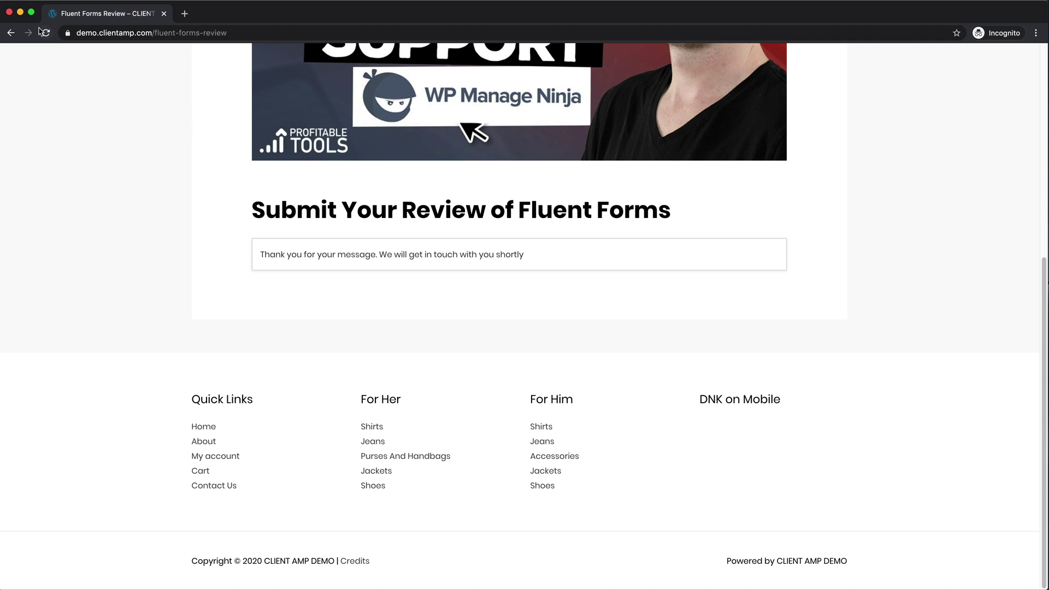
# - Verify the 'This plugin rocks!' review post shows Rating 10, then open the Users list
pyautogui.click(9, 12)
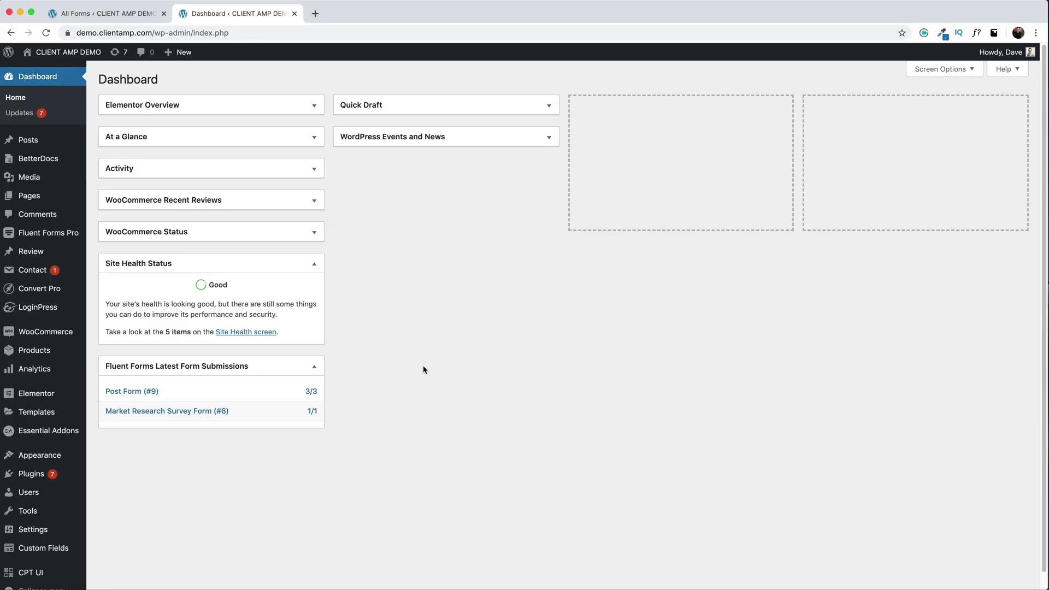
pyautogui.click(34, 259)
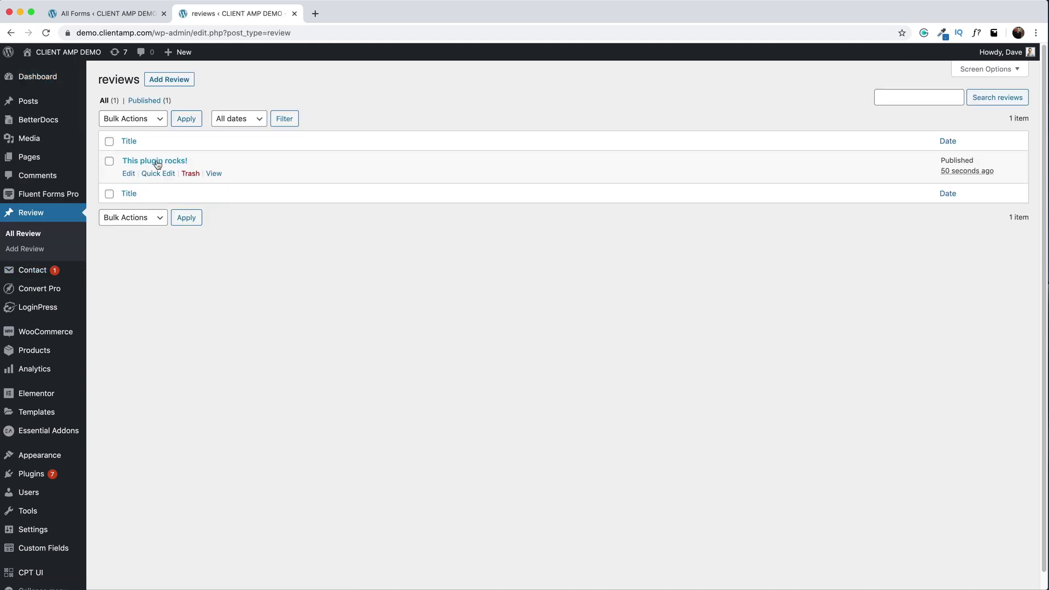
pyautogui.click(129, 175)
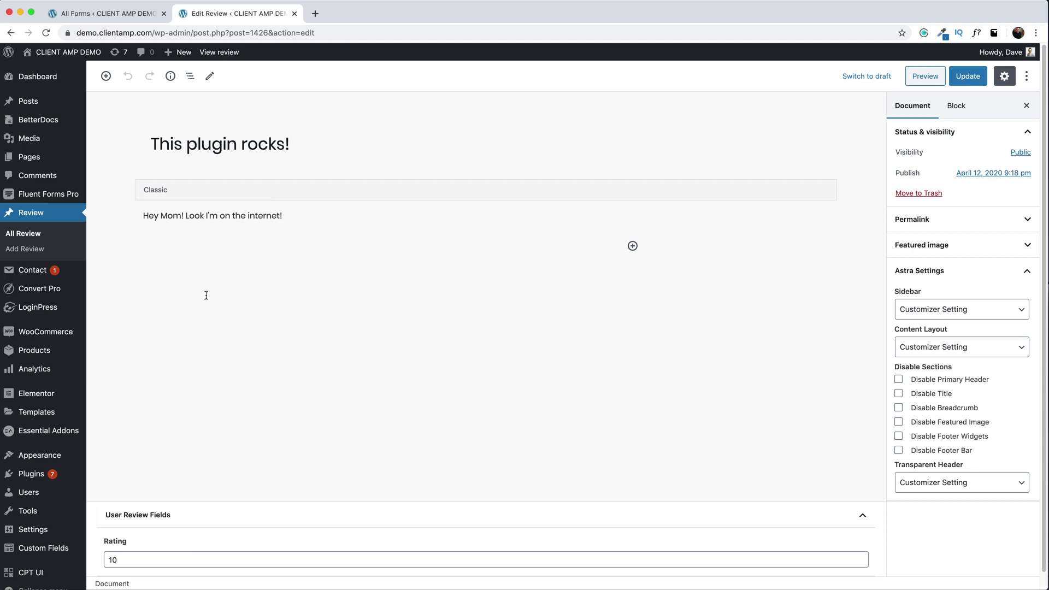
pyautogui.scroll(-1, 206, 297)
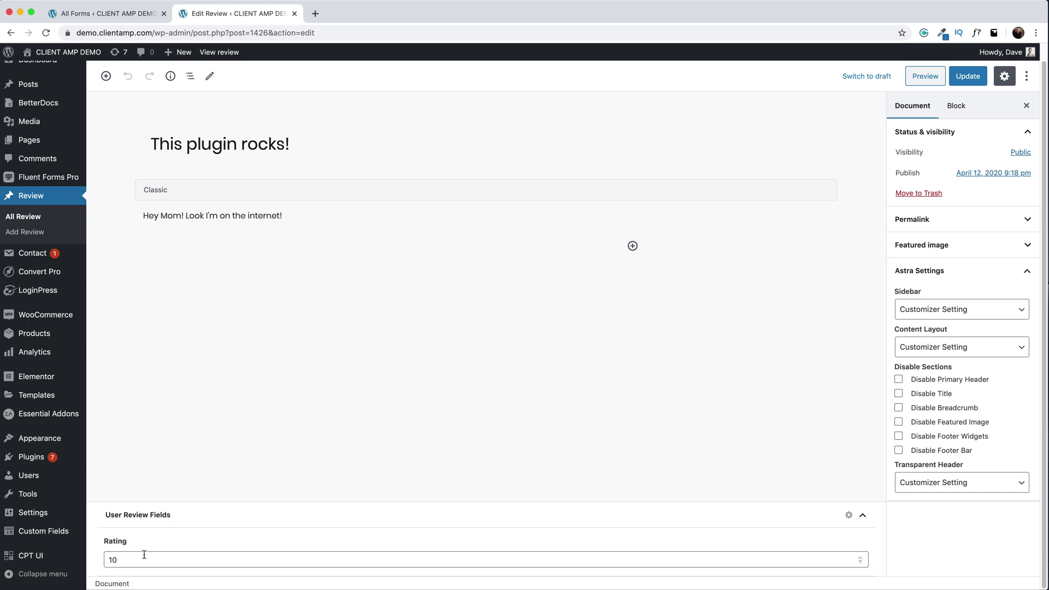
pyautogui.moveTo(41, 480)
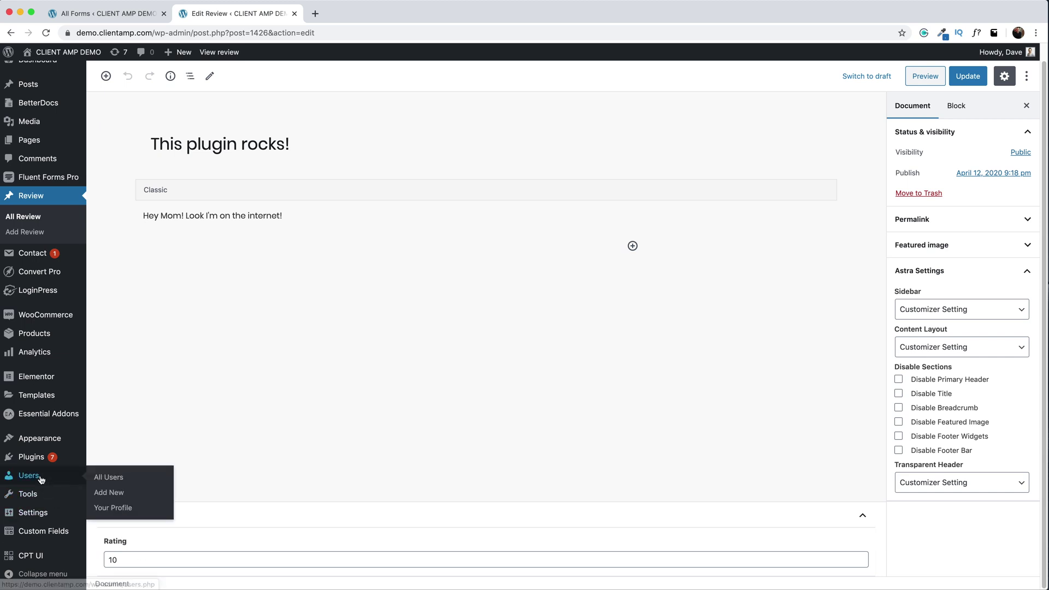
pyautogui.click(104, 477)
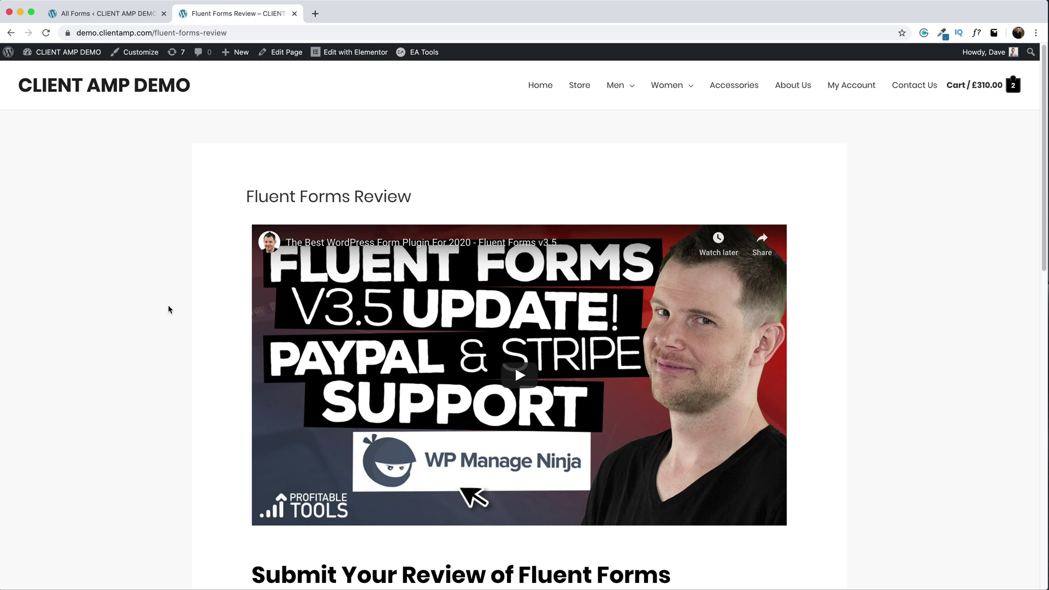
# - Add a Posts widget below the Submit Form button on the review page
pyautogui.click(346, 57)
pyautogui.scroll(-1, 295, 218)
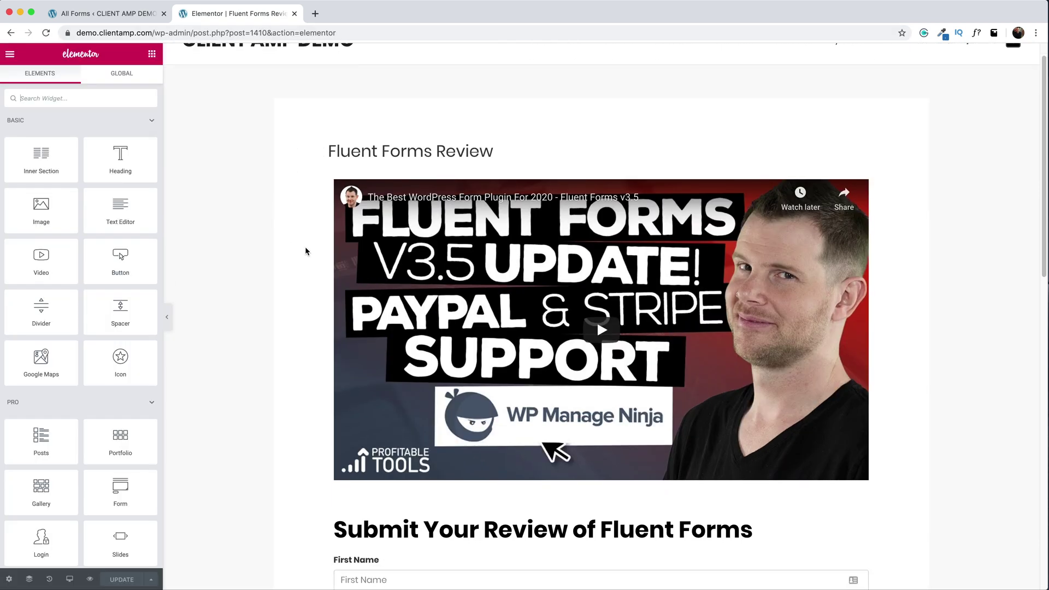
pyautogui.scroll(-10, 306, 251)
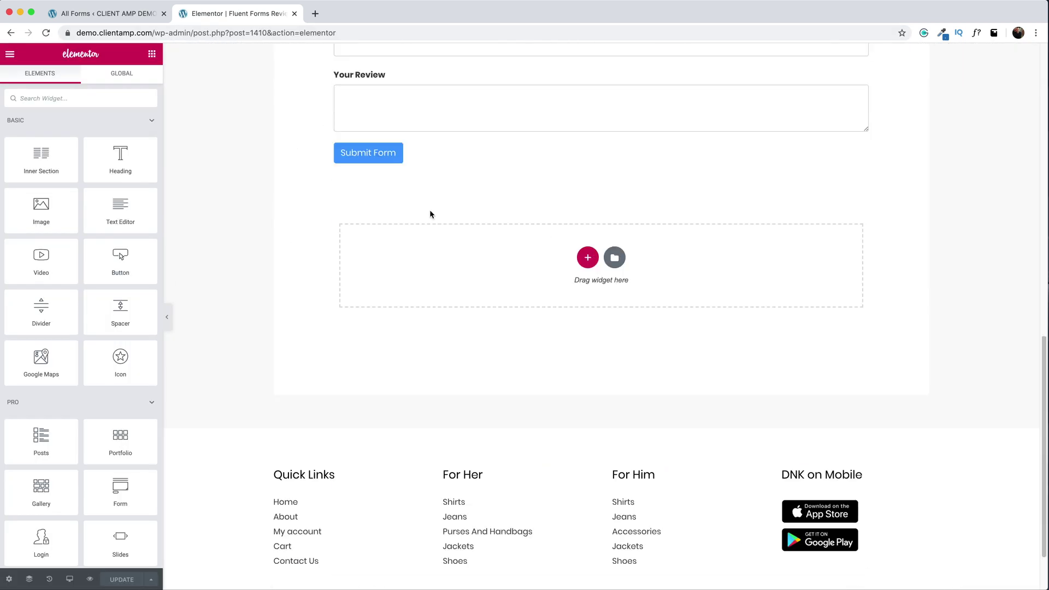
pyautogui.click(54, 101)
pyautogui.write('post')
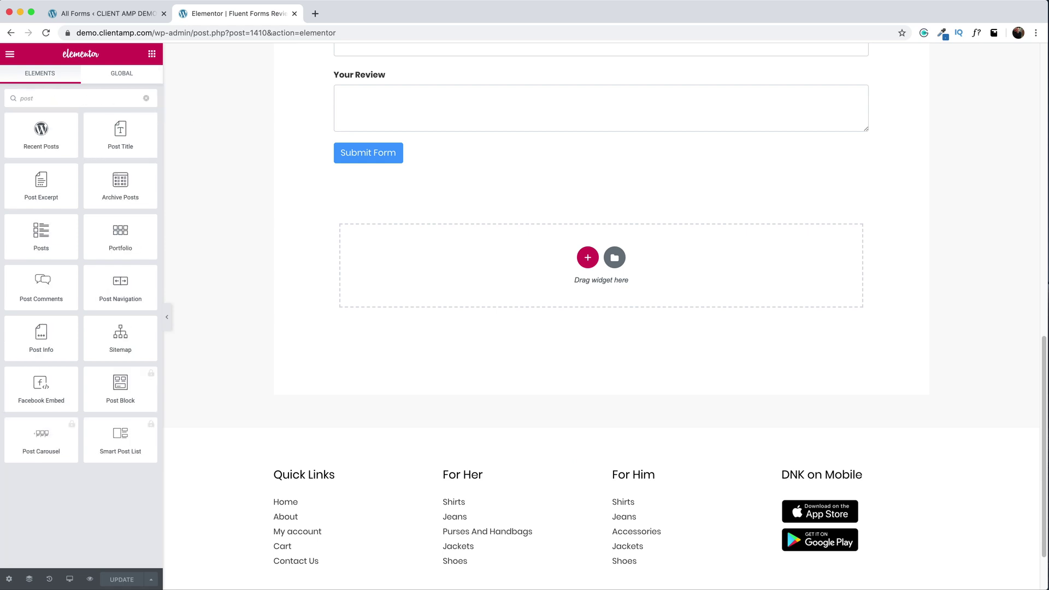
pyautogui.moveTo(41, 235); pyautogui.dragTo(417, 163)
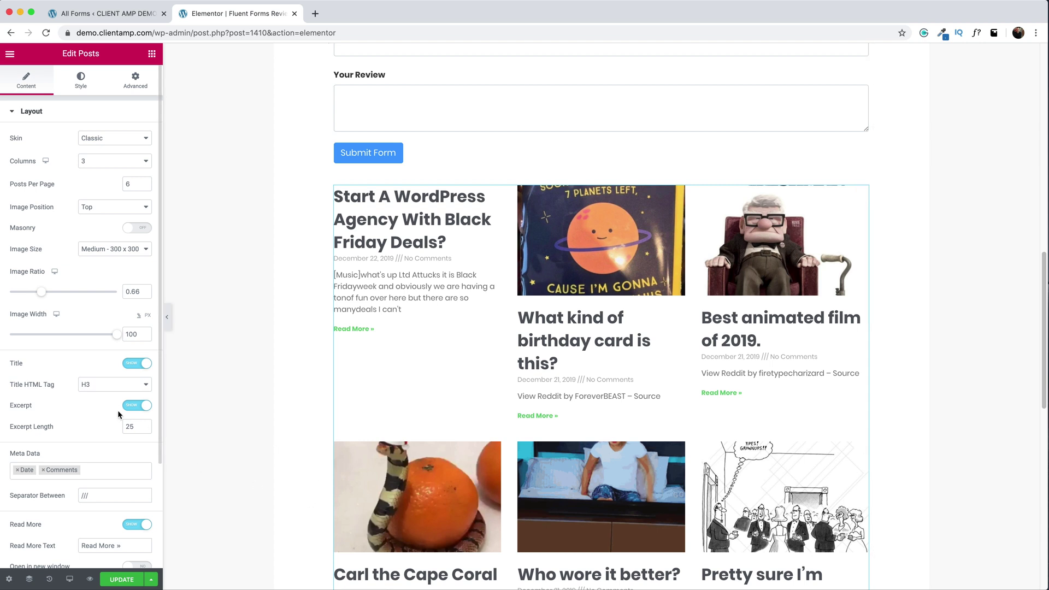
# - Set the Posts widget's query source to reviews
pyautogui.scroll(-5, 118, 413)
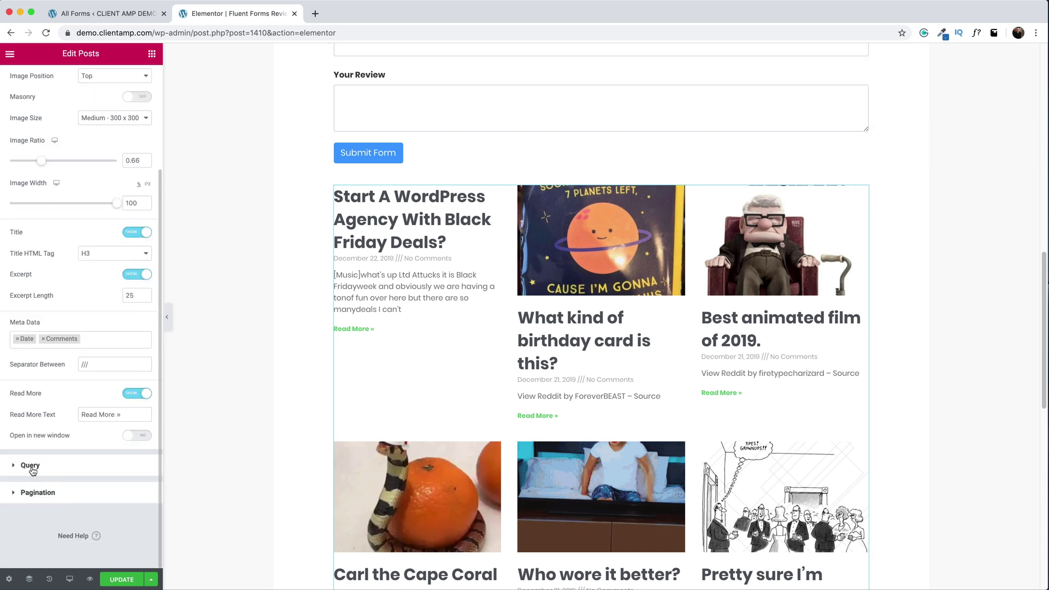
pyautogui.click(30, 466)
pyautogui.click(114, 165)
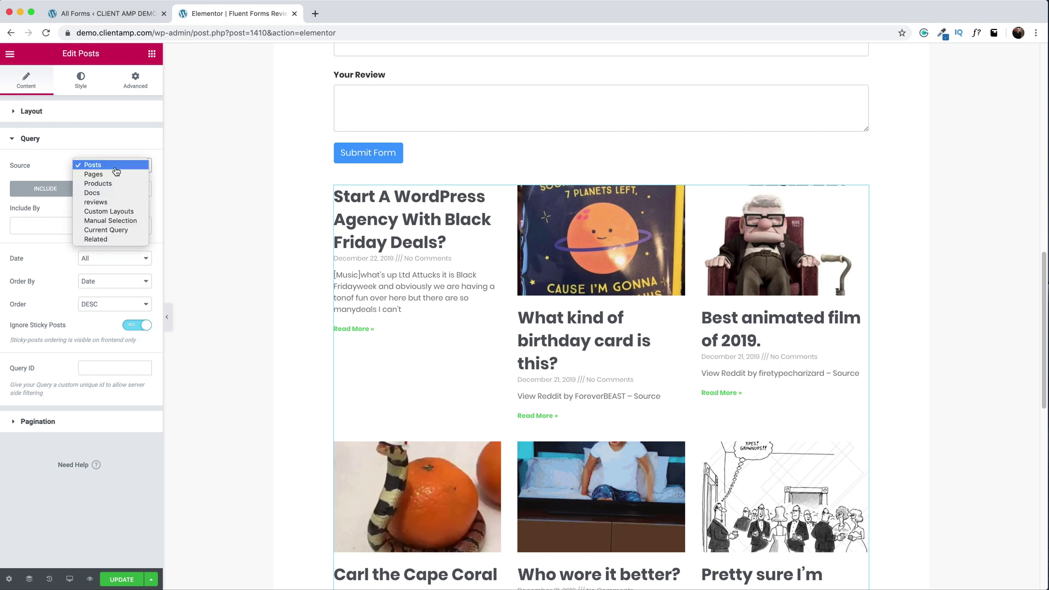
pyautogui.click(98, 204)
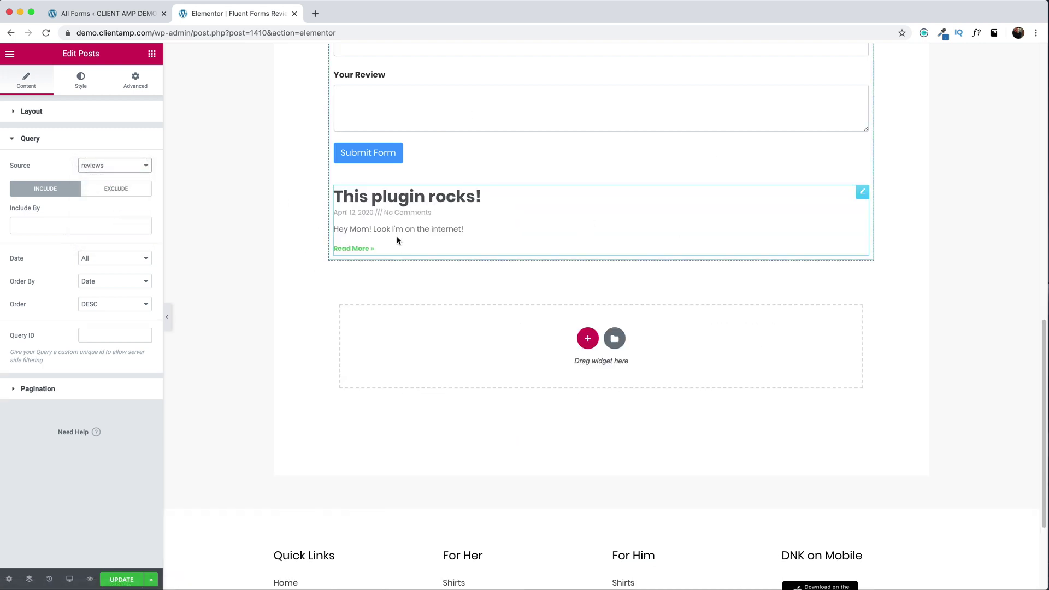
pyautogui.click(31, 111)
pyautogui.click(115, 137)
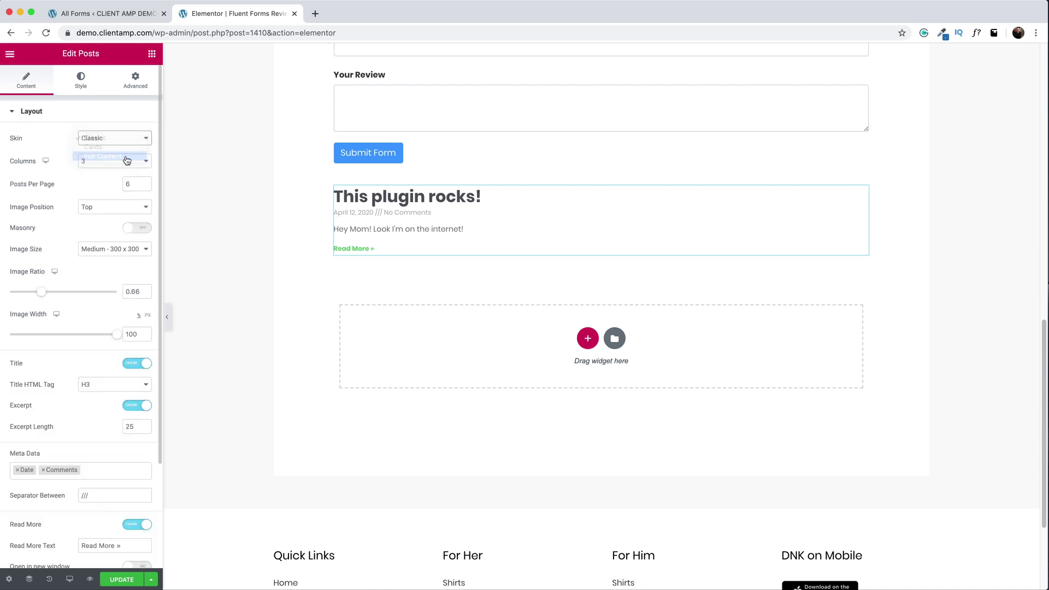
# - Switch the posts list to the Full Content skin and remove Comments from its meta data
pyautogui.click(116, 161)
pyautogui.click(43, 317)
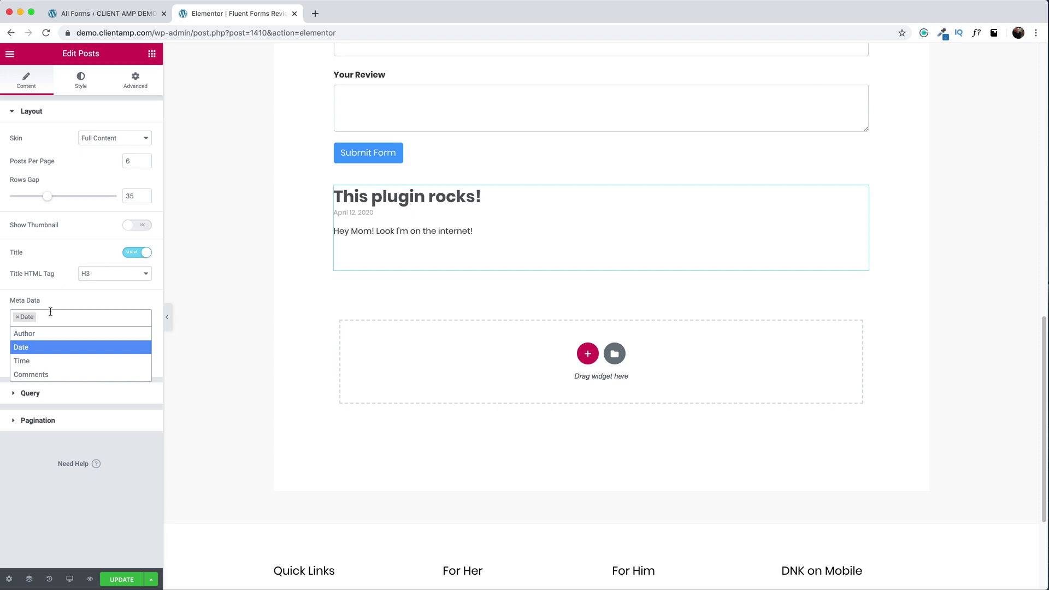
pyautogui.click(52, 306)
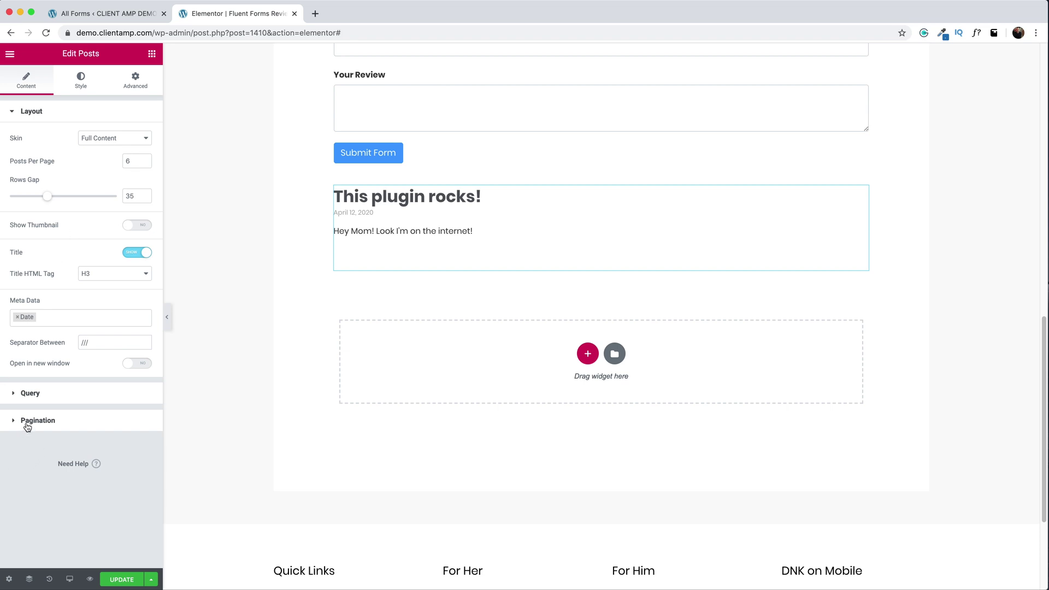
# - Use Numbers + Previous/Next pagination for the posts list
pyautogui.click(26, 422)
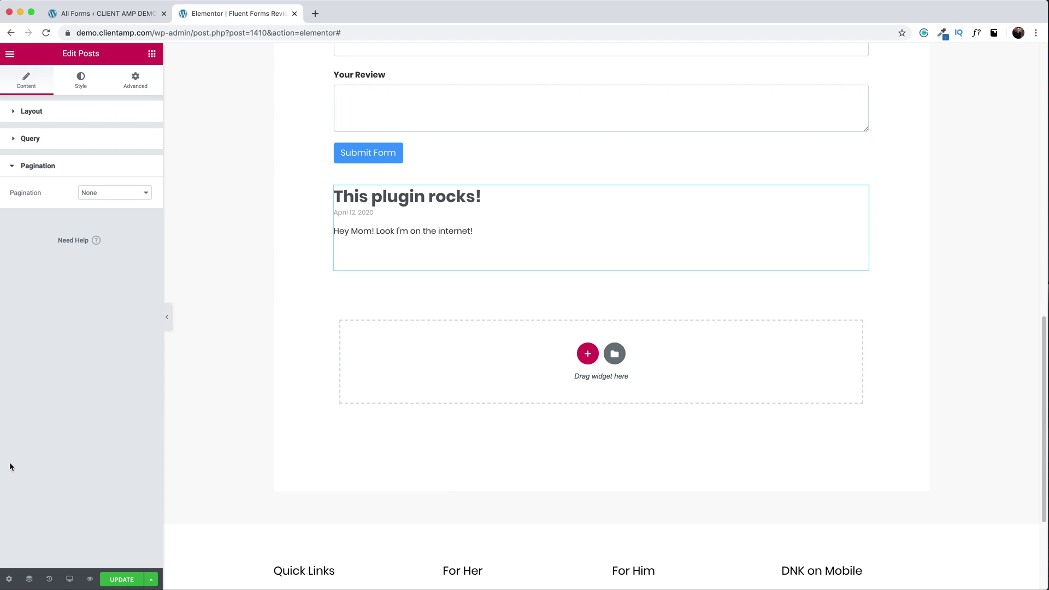
pyautogui.click(96, 194)
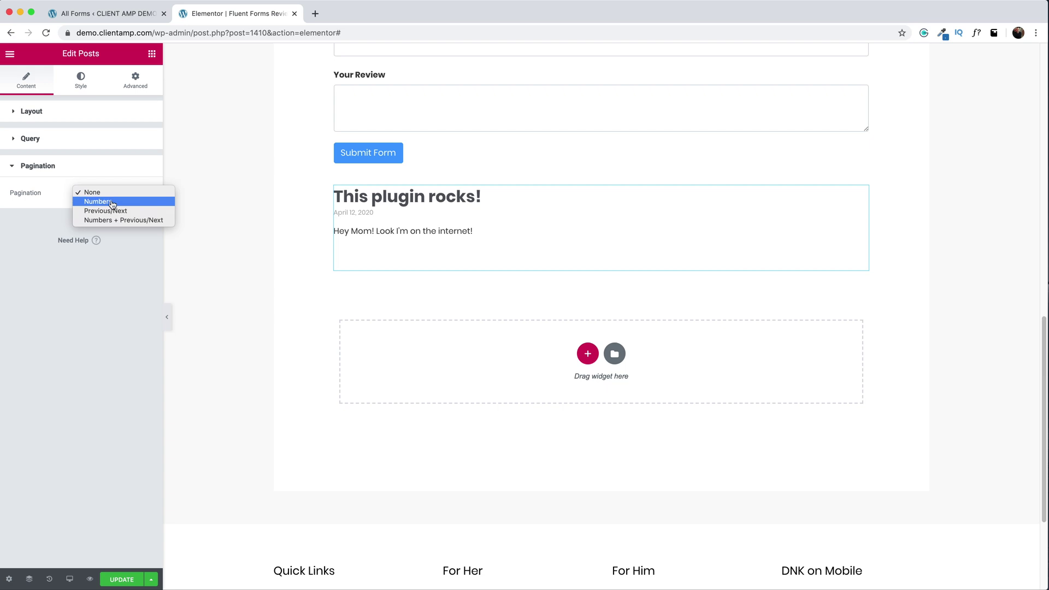
pyautogui.click(147, 220)
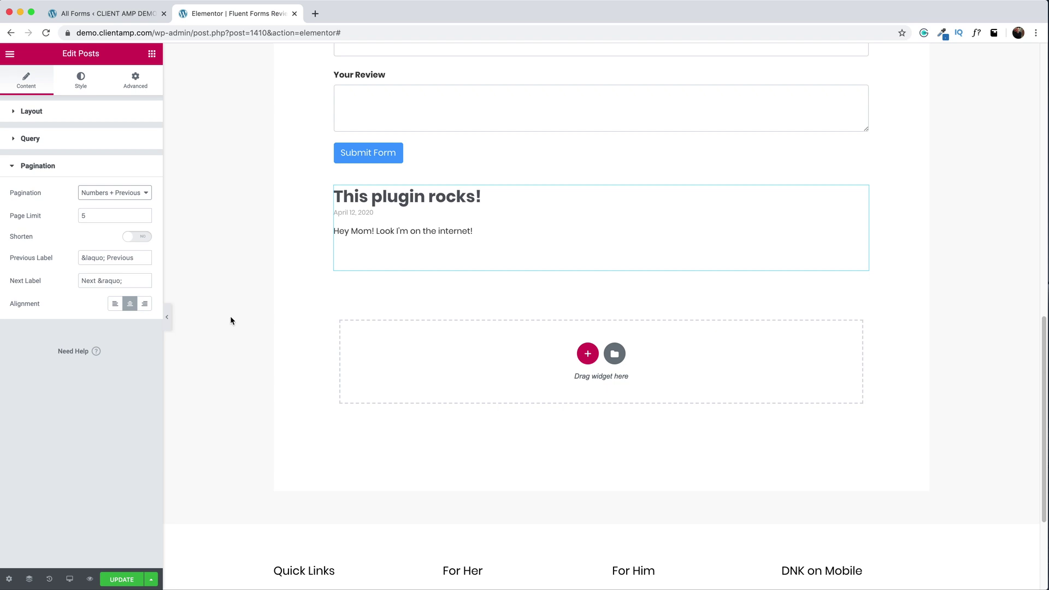
# - Style the posts list box with border width 3 and padding 20
pyautogui.click(80, 80)
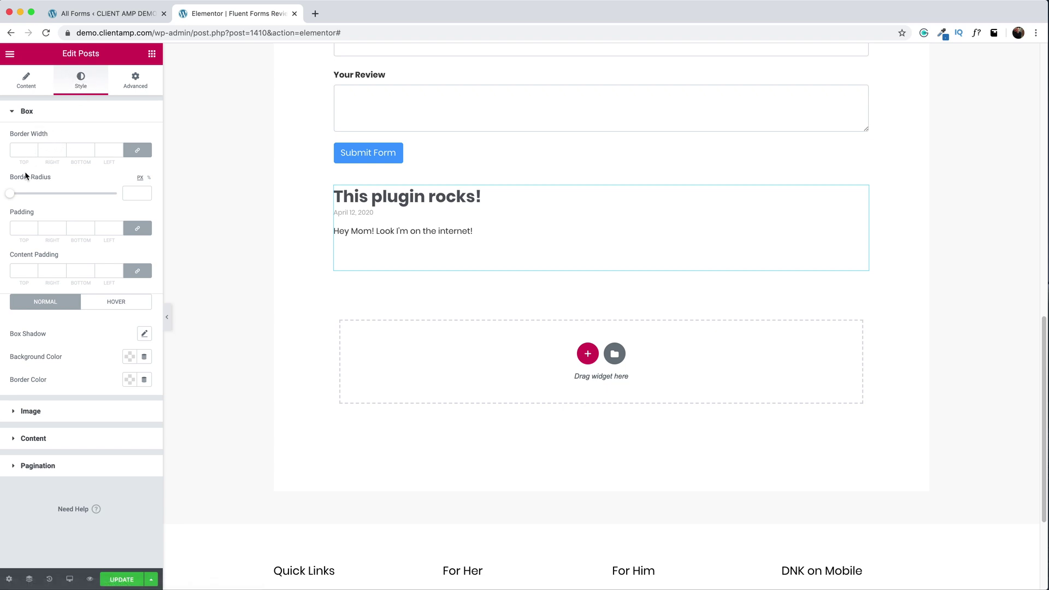
pyautogui.click(18, 150)
pyautogui.write('3')
pyautogui.click(23, 228)
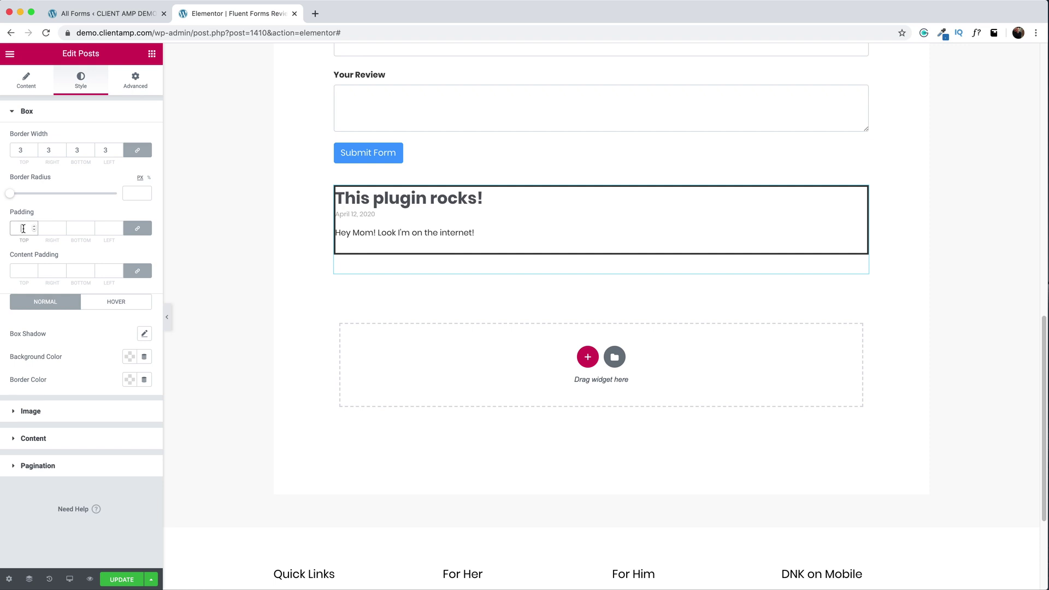
pyautogui.write('20')
# - Add a User Reviews heading above the review box, save, and view the live page
pyautogui.click(152, 54)
pyautogui.moveTo(122, 157); pyautogui.dragTo(448, 180)
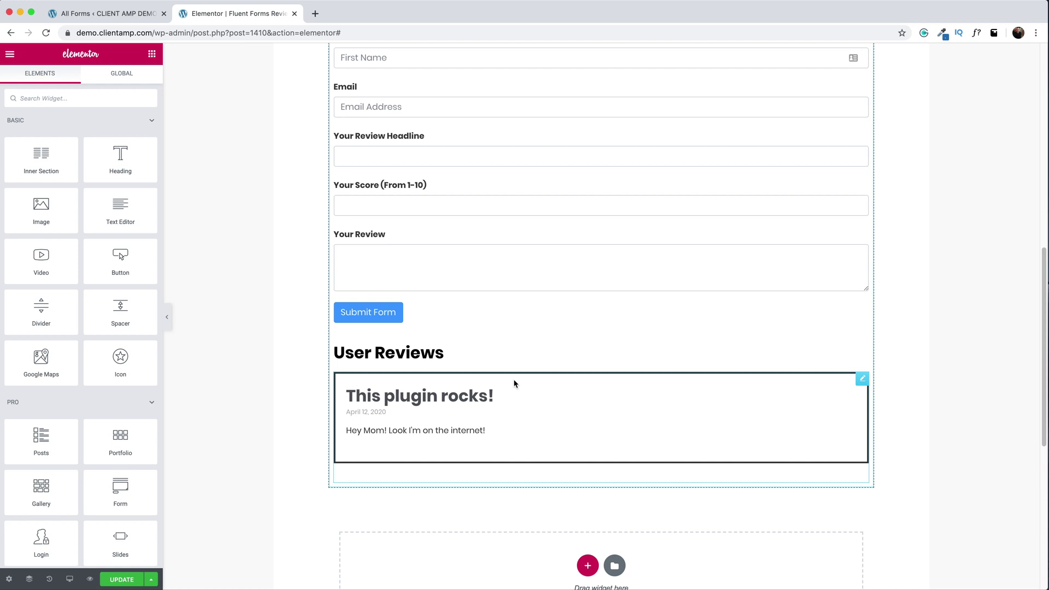
pyautogui.click(122, 579)
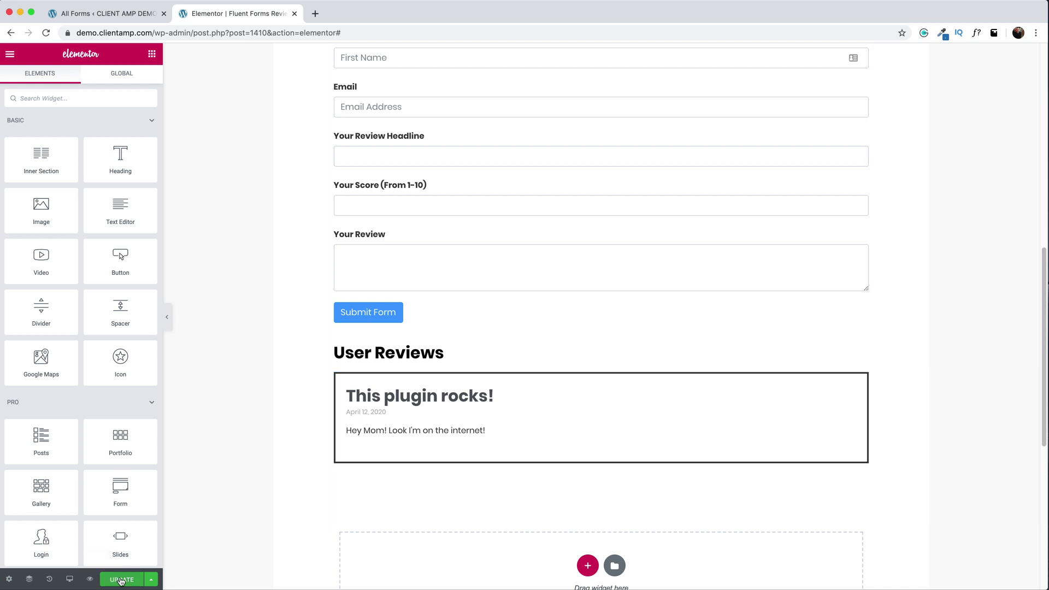
pyautogui.click(90, 580)
pyautogui.scroll(-15, 464, 382)
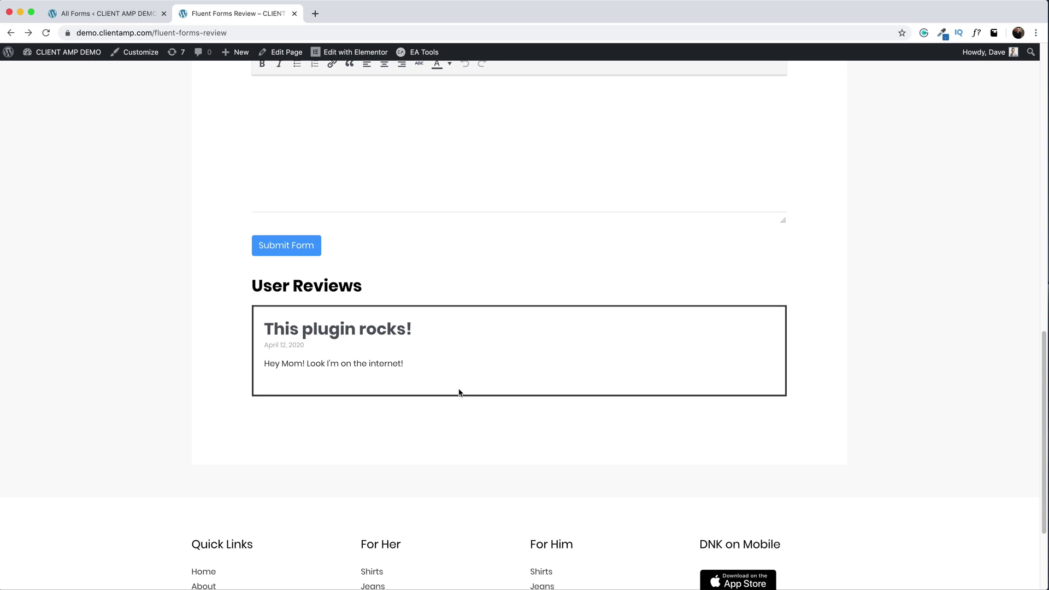
# - Open the This plugin rocks! review page, try its comment box, then go to the Dashboard
pyautogui.click(355, 334)
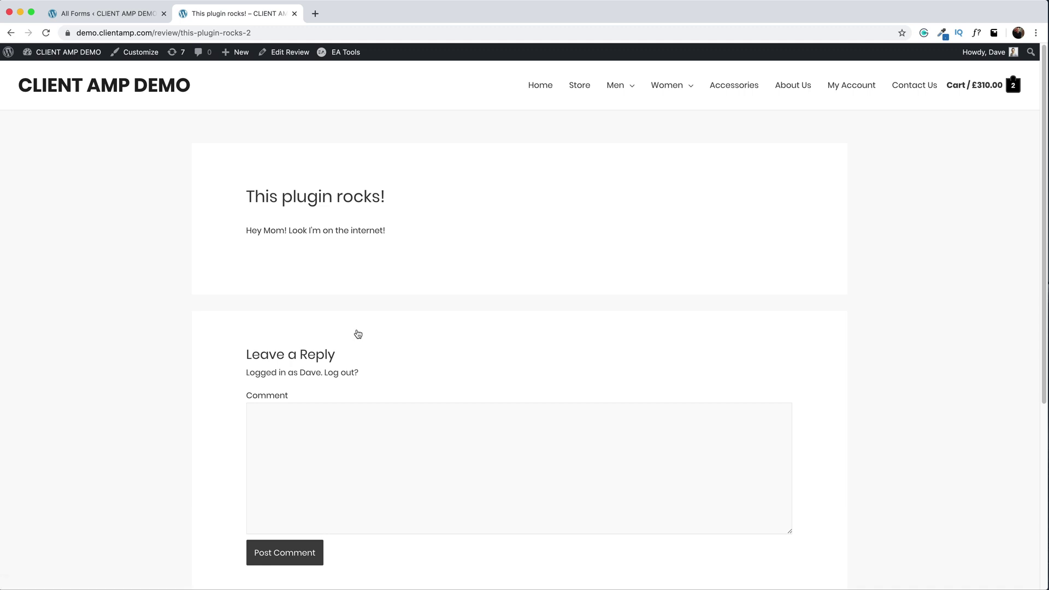
pyautogui.click(335, 426)
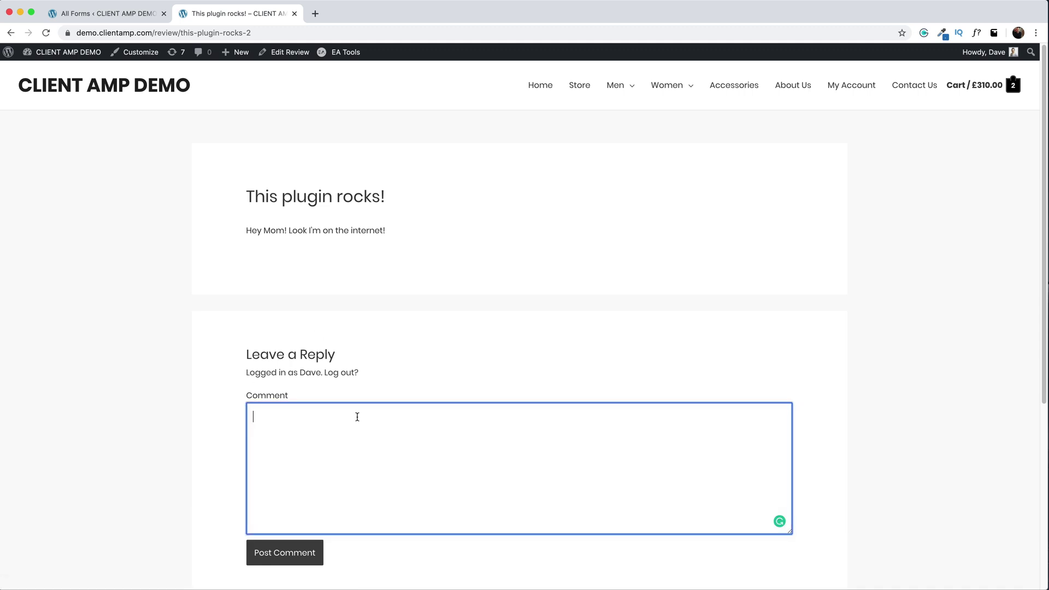
pyautogui.click(485, 294)
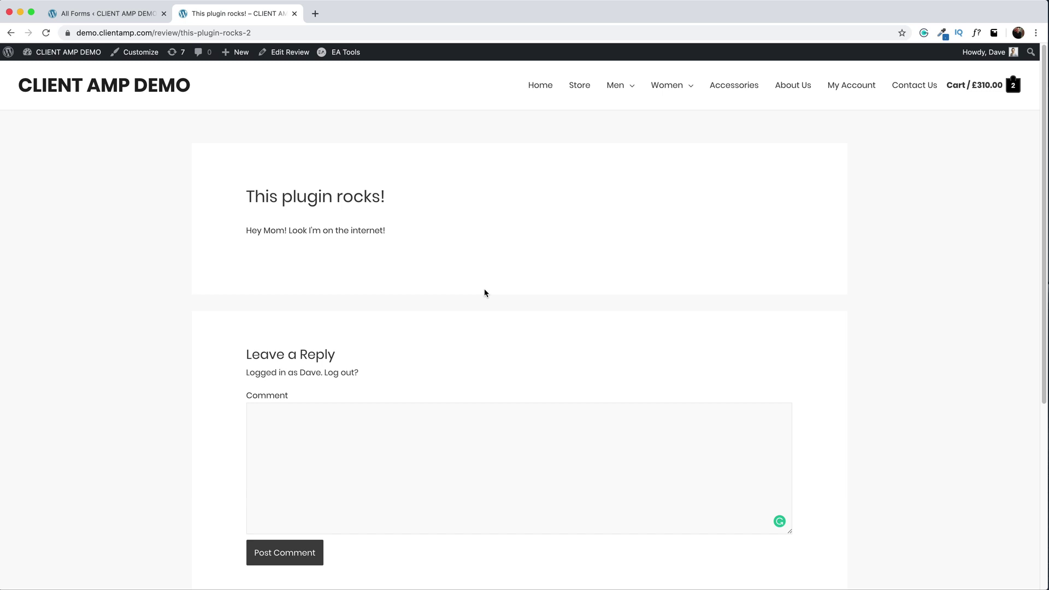
pyautogui.moveTo(65, 52)
pyautogui.click(42, 71)
# - In Theme Builder, create a Single template for the review post type named 'User Review'
pyautogui.moveTo(41, 412)
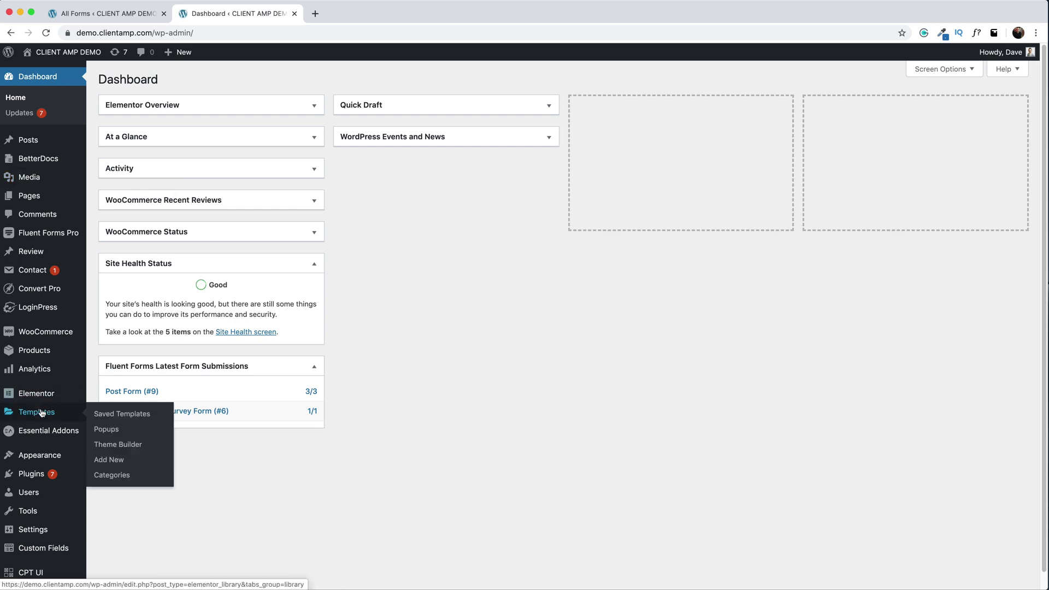
pyautogui.click(118, 444)
pyautogui.click(202, 78)
pyautogui.click(702, 315)
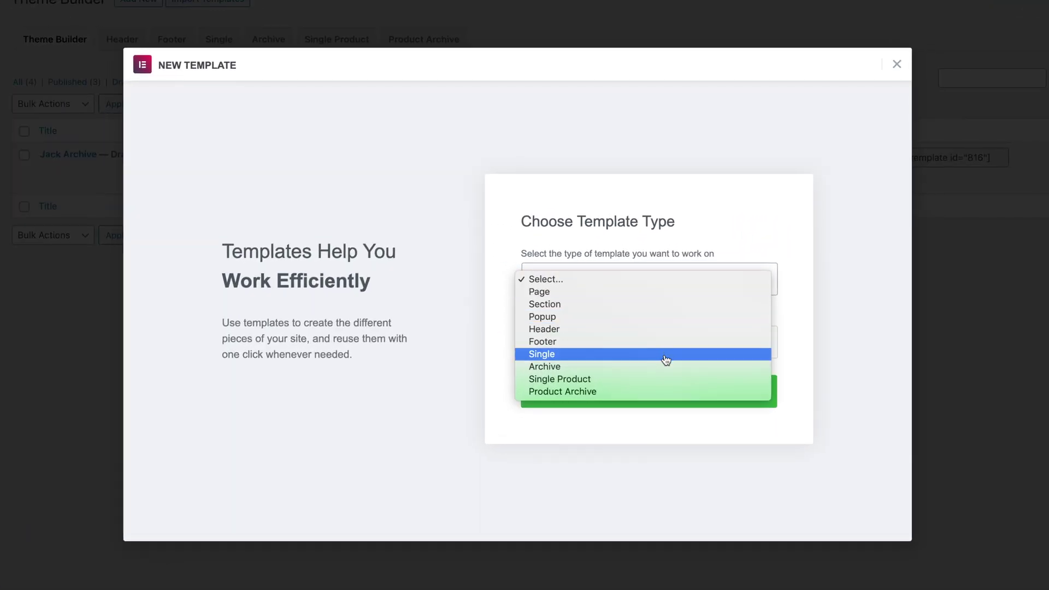
pyautogui.click(666, 360)
pyautogui.click(576, 310)
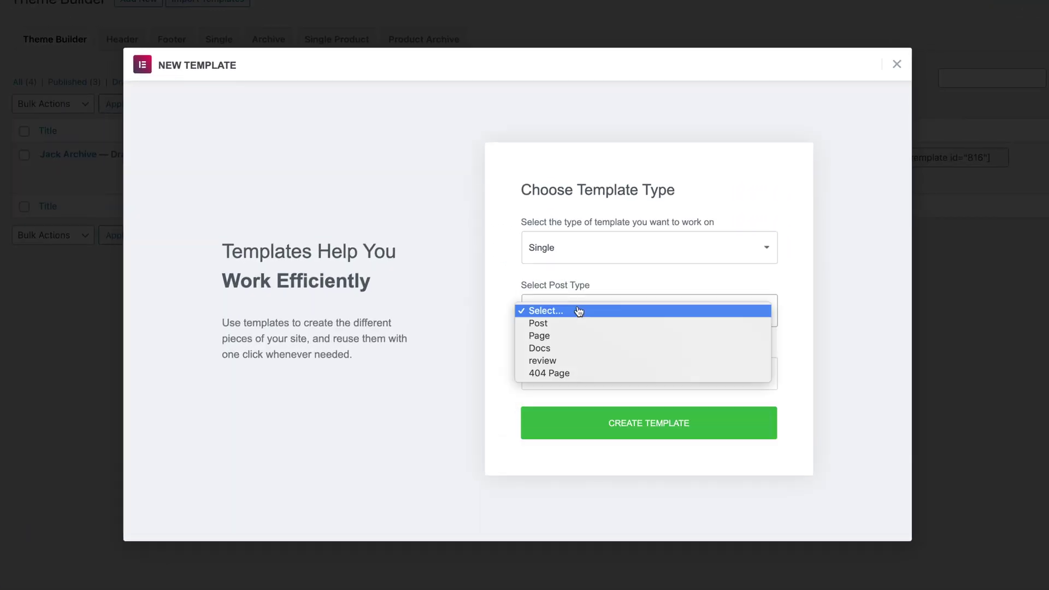
pyautogui.click(574, 363)
pyautogui.click(574, 373)
pyautogui.write('User Review')
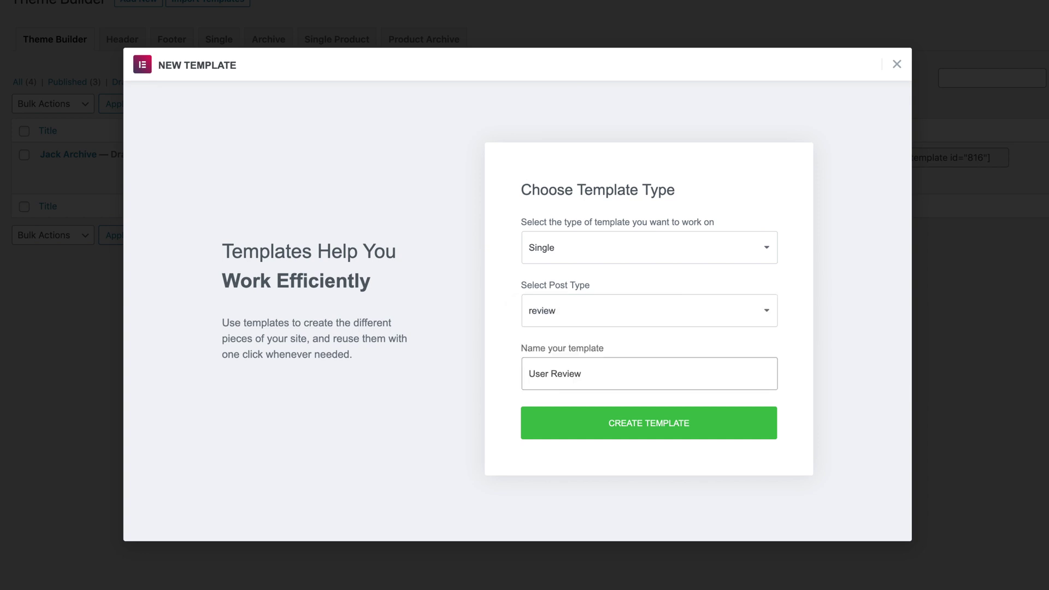
pyautogui.click(648, 427)
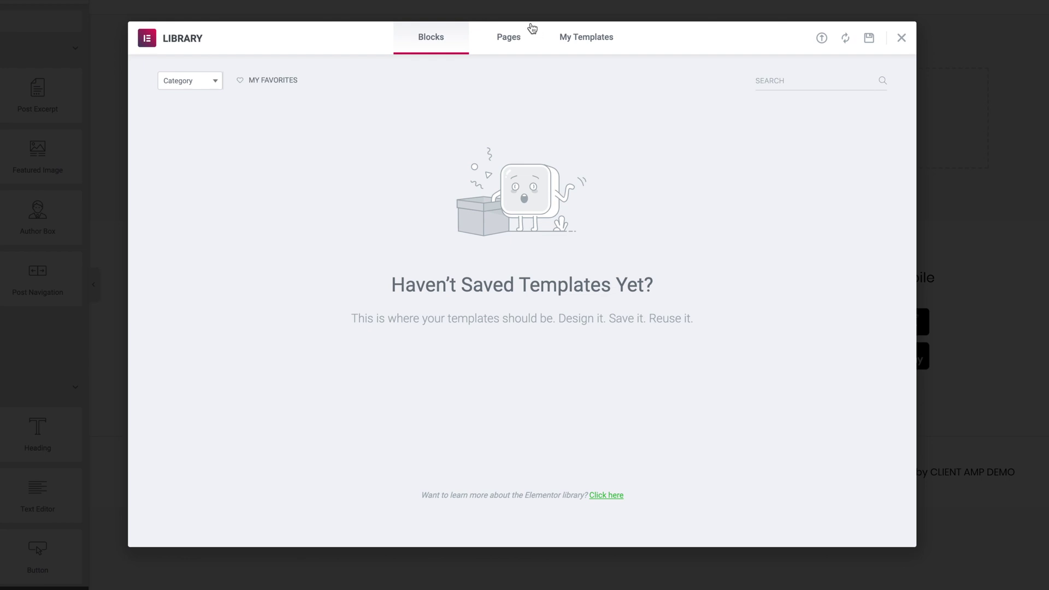
# - Search the library's page templates for 'post' and insert the blog-post layout
pyautogui.click(503, 39)
pyautogui.write('post')
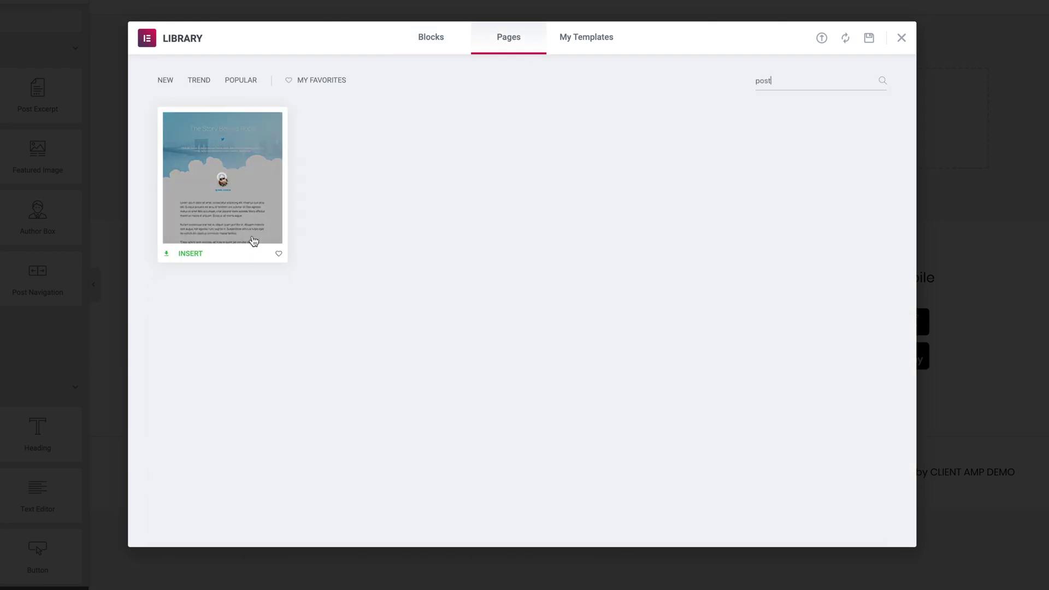
pyautogui.click(195, 256)
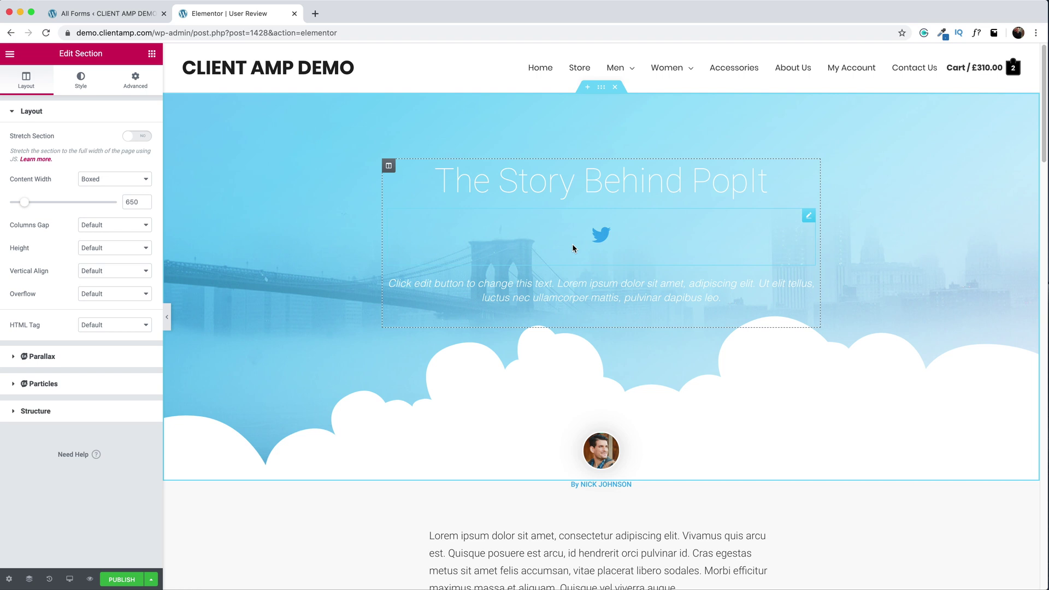
# - Bind the hero heading to the dynamic Post Title tag
pyautogui.click(600, 182)
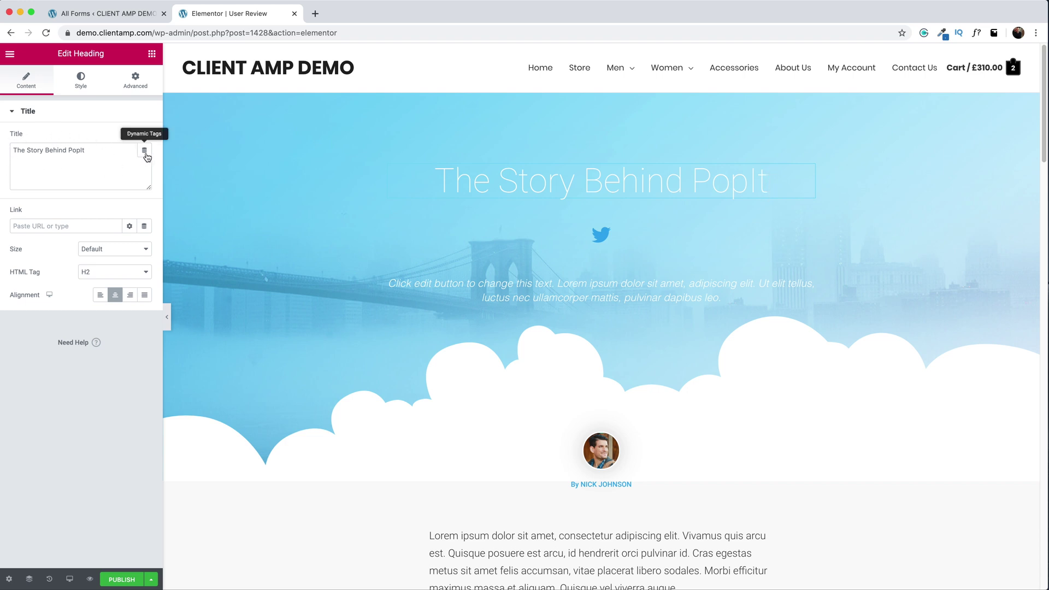
pyautogui.click(145, 151)
pyautogui.scroll(-2, 47, 230)
pyautogui.click(47, 230)
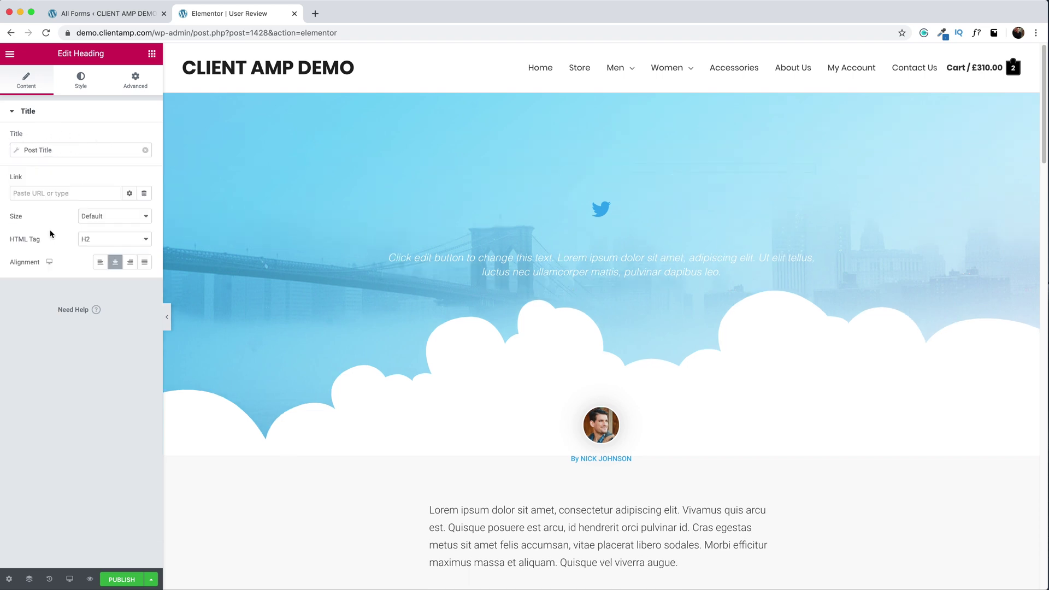
# - Delete the Twitter icon below the heading
pyautogui.click(662, 235)
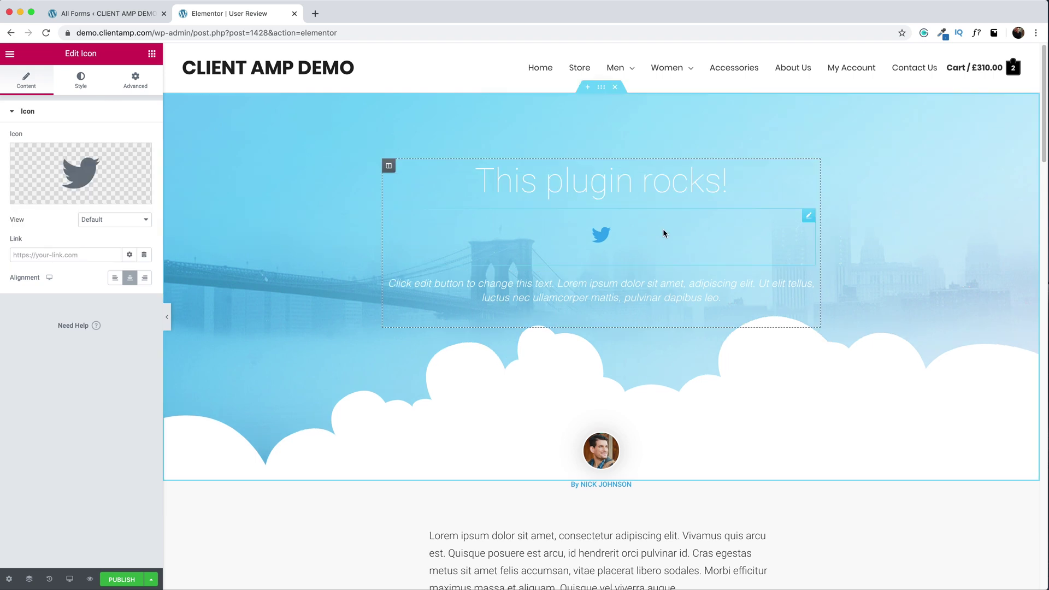
pyautogui.click(144, 255)
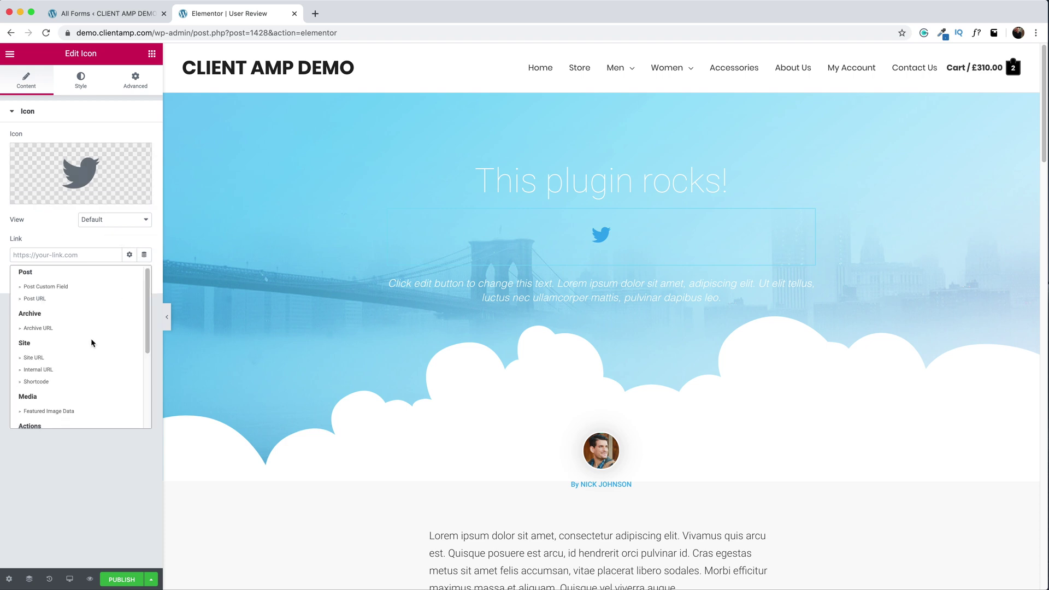
pyautogui.scroll(-2, 91, 343)
pyautogui.scroll(-2, 91, 342)
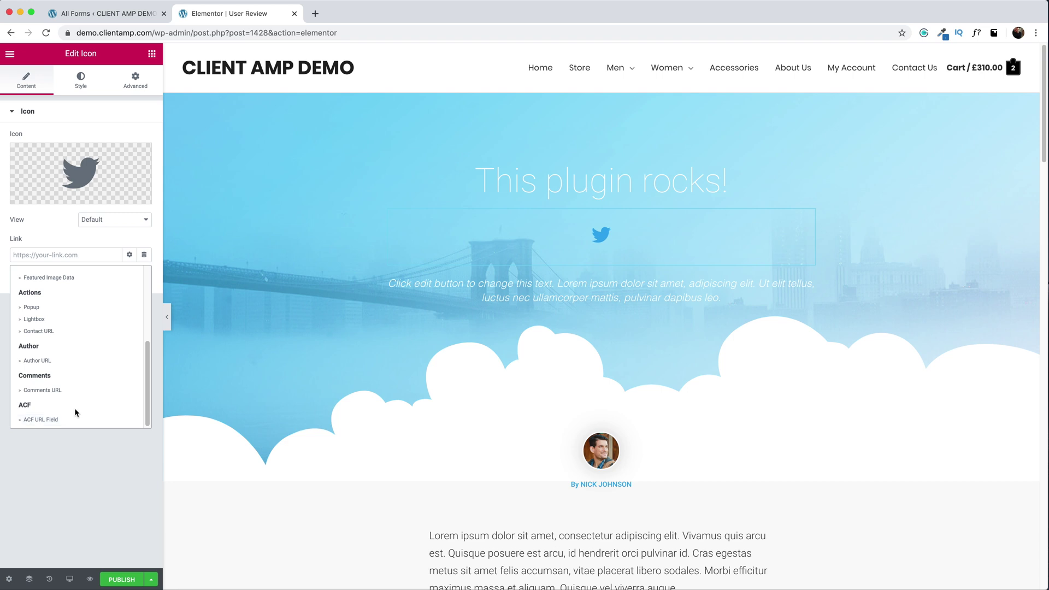
pyautogui.rightClick(803, 215)
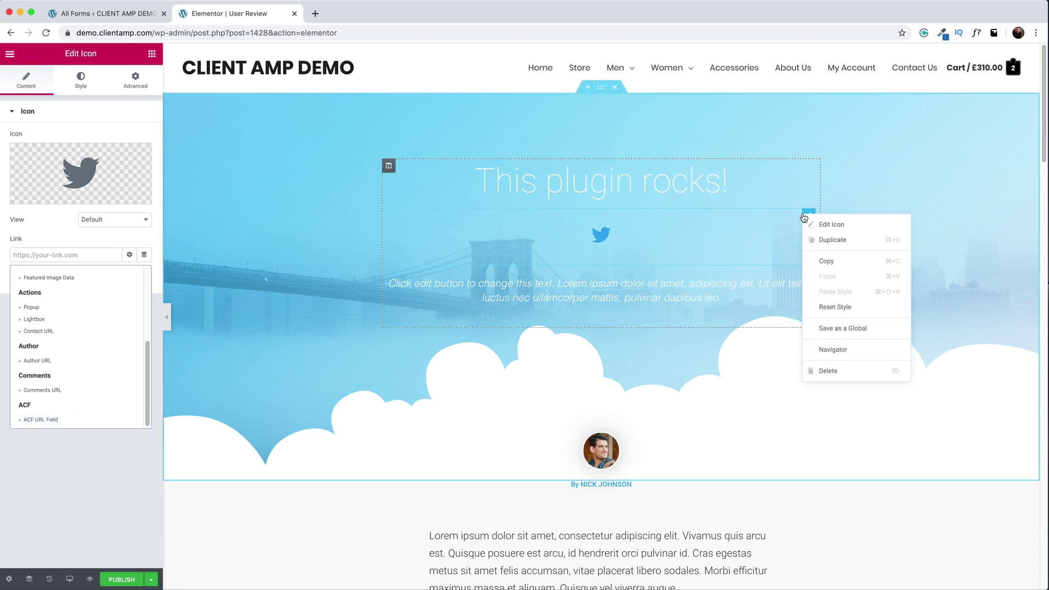
pyautogui.click(839, 371)
# - Delete the intro placeholder text, author photo and author byline heading
pyautogui.click(704, 226)
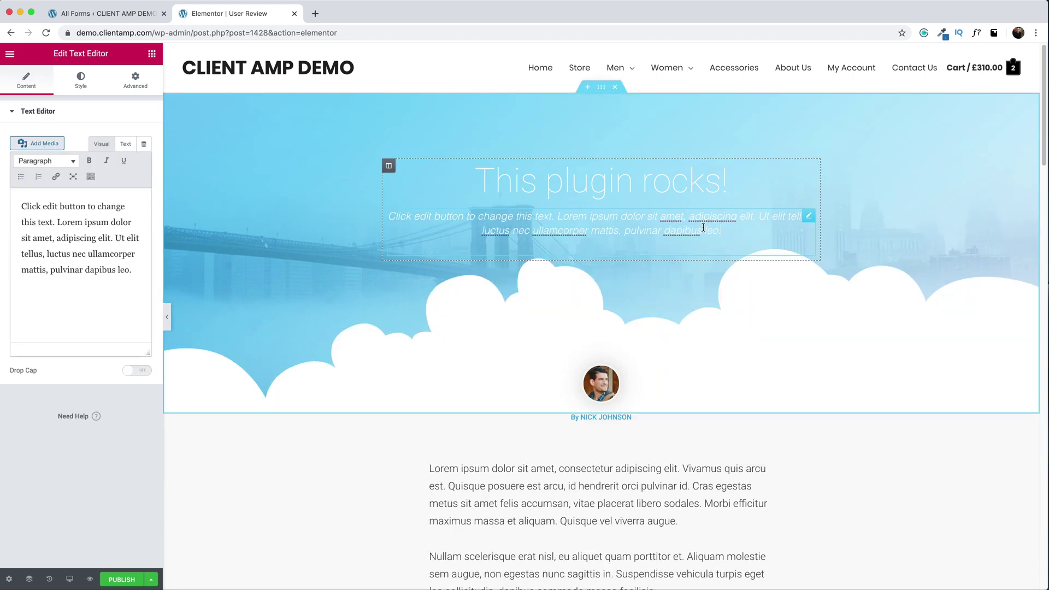
pyautogui.rightClick(807, 219)
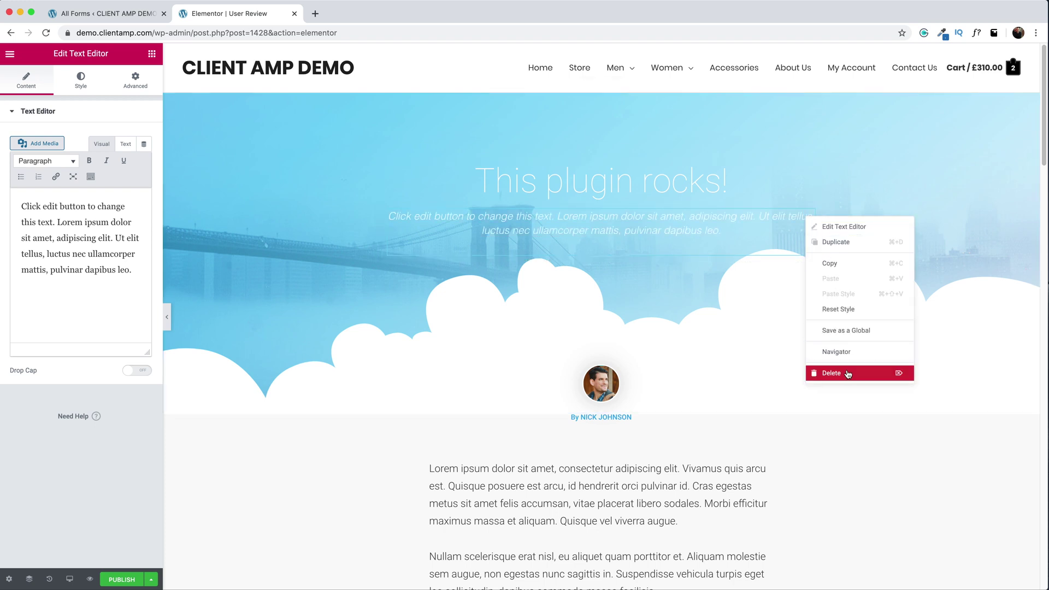
pyautogui.click(848, 375)
pyautogui.rightClick(767, 344)
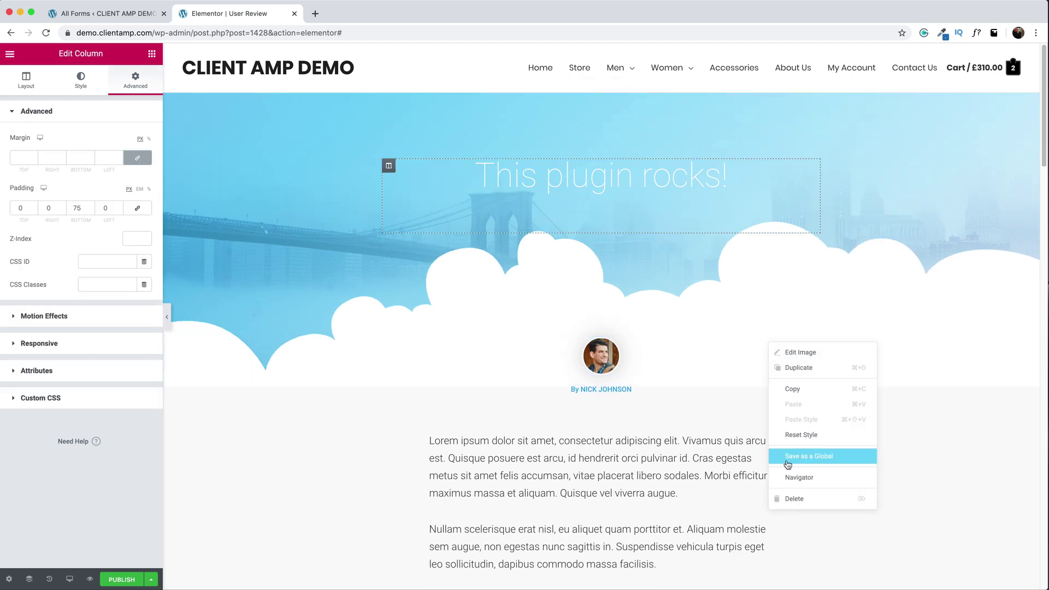
pyautogui.click(797, 498)
pyautogui.rightClick(767, 343)
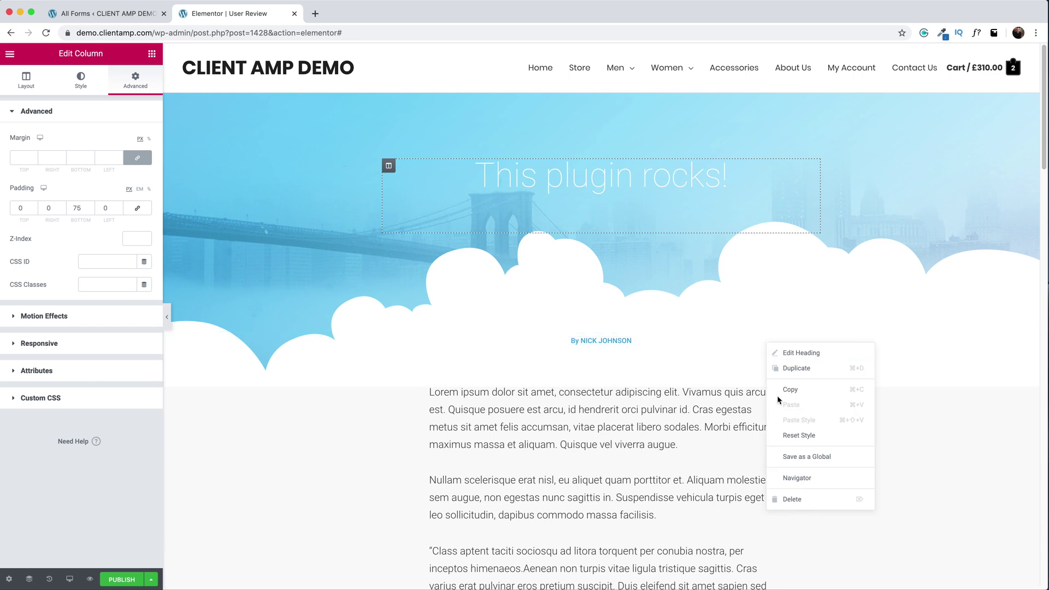
pyautogui.click(792, 498)
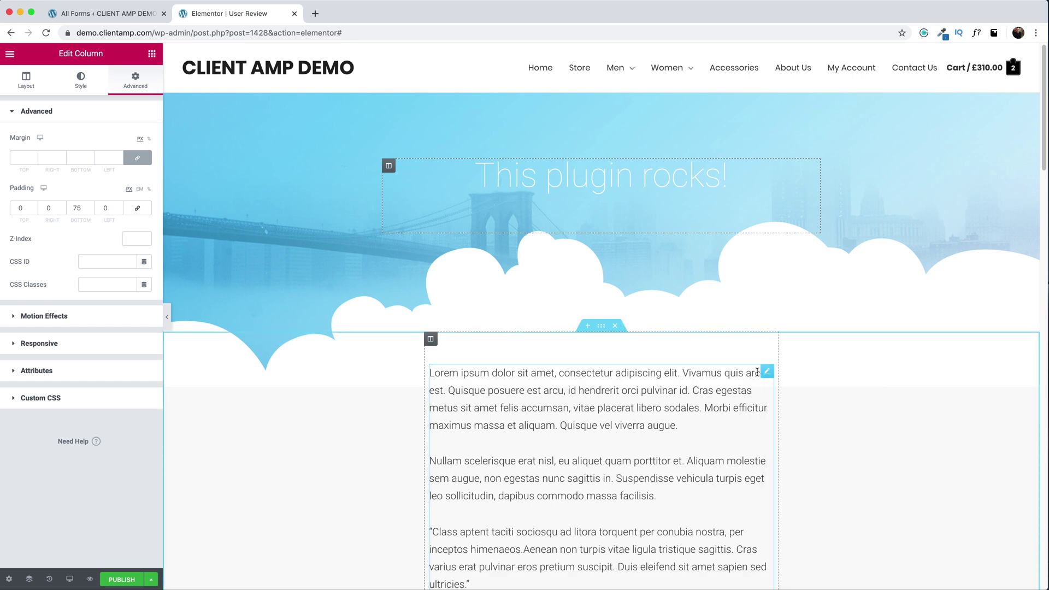
# - Make the body text block pull the ACF Rating field
pyautogui.click(767, 372)
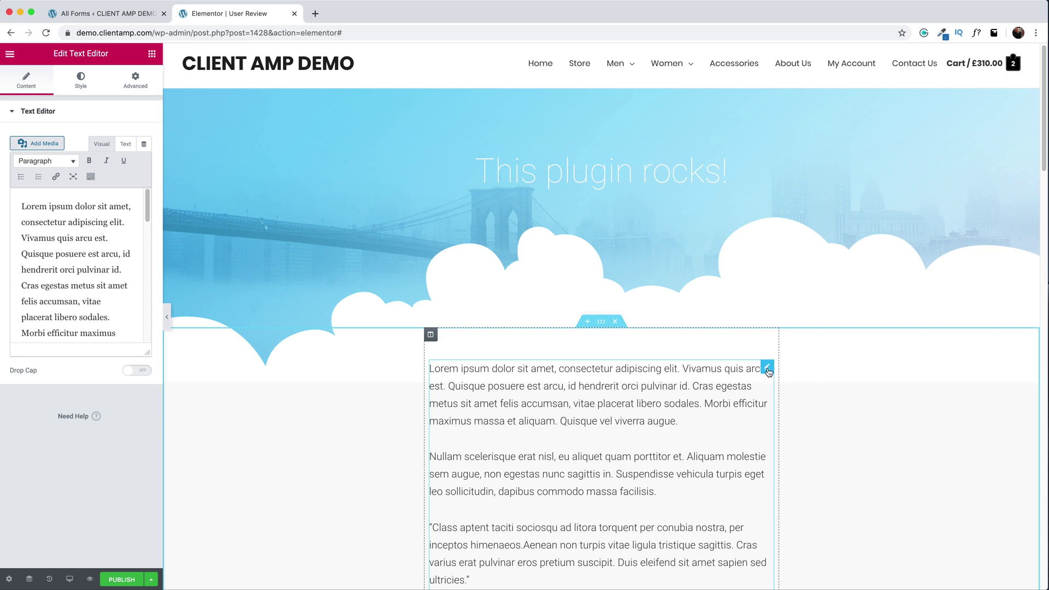
pyautogui.click(143, 144)
pyautogui.scroll(-5, 55, 235)
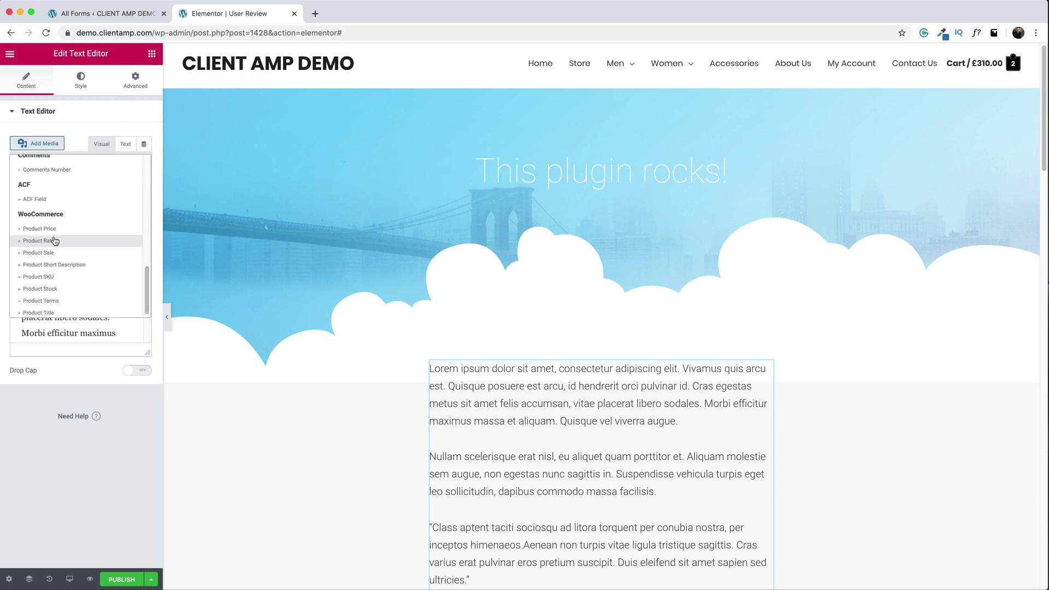
pyautogui.click(35, 200)
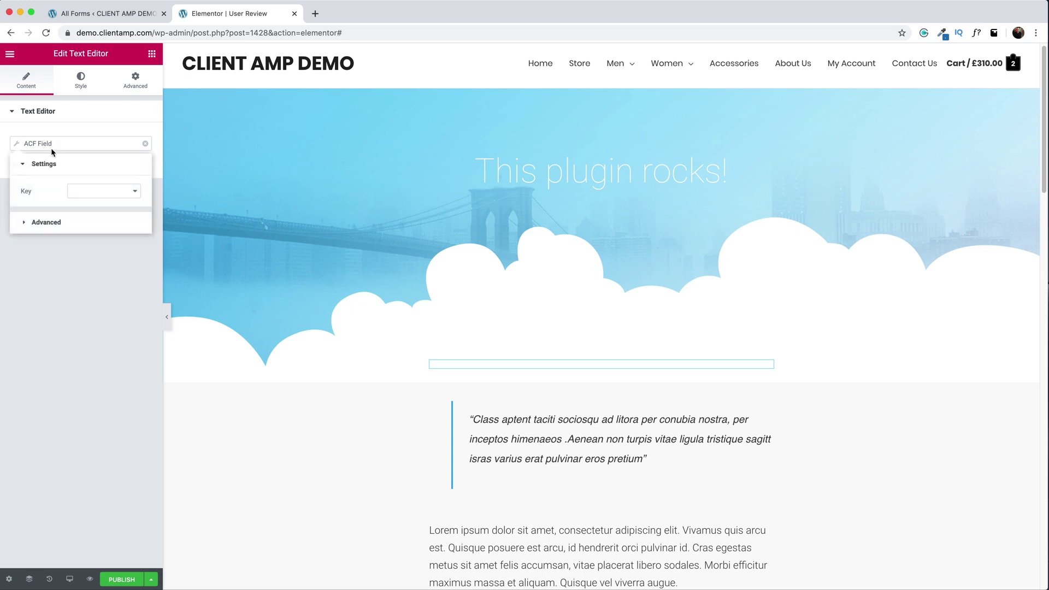
pyautogui.click(69, 193)
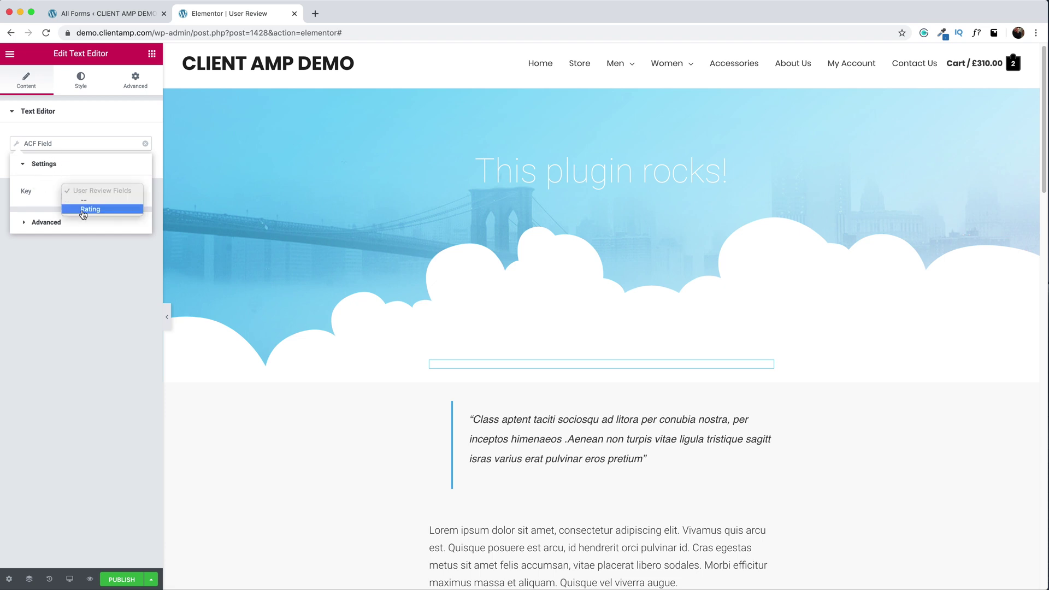
pyautogui.click(83, 211)
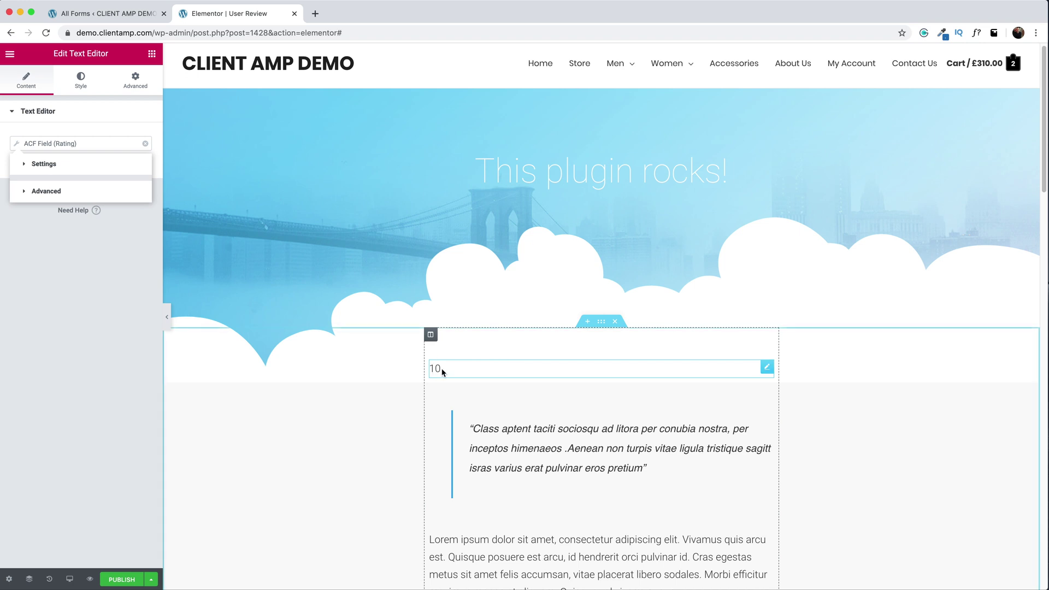
# - Give the rating field a 'Rating:' prefix and '/10' suffix
pyautogui.click(41, 194)
pyautogui.click(74, 240)
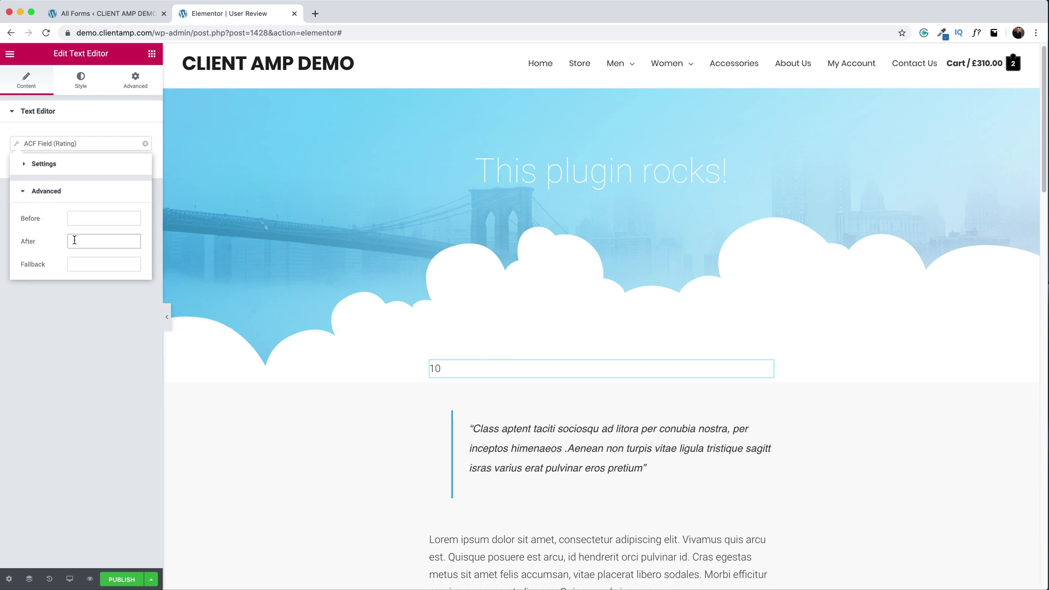
pyautogui.write('/')
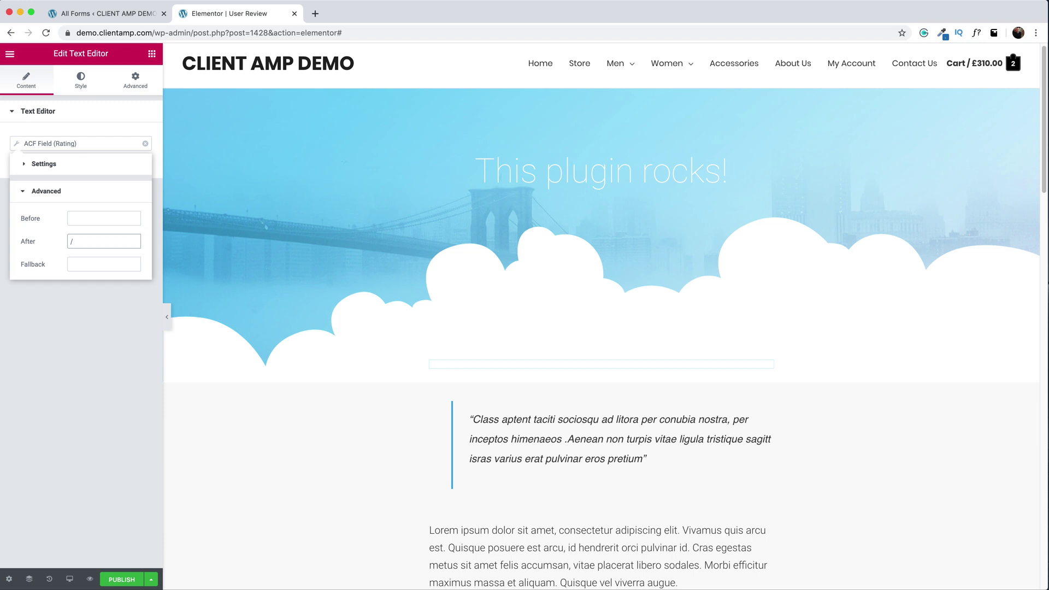
pyautogui.write('10')
pyautogui.press('Tab')
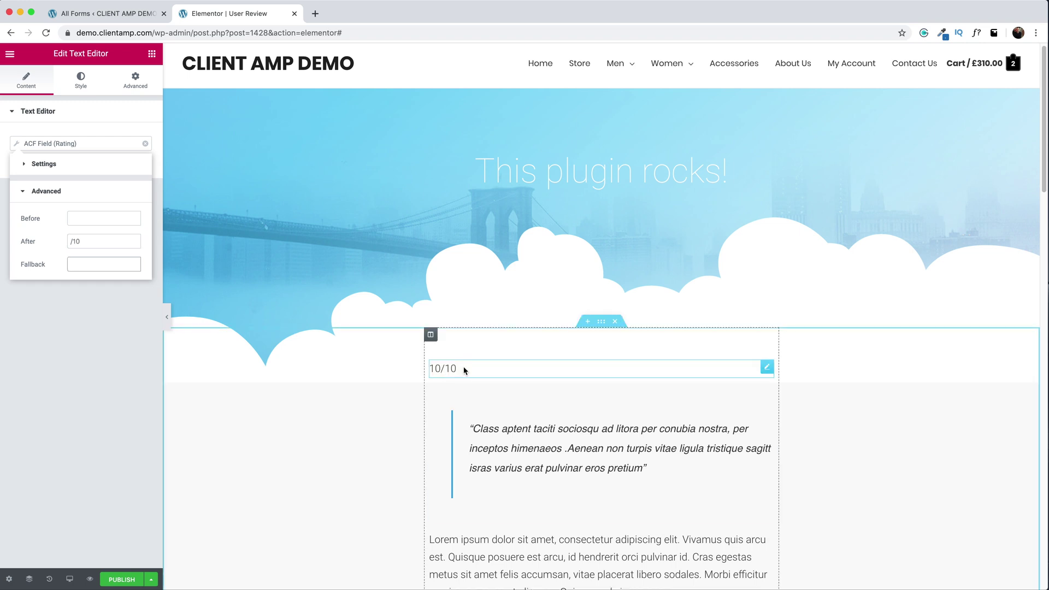
pyautogui.click(76, 218)
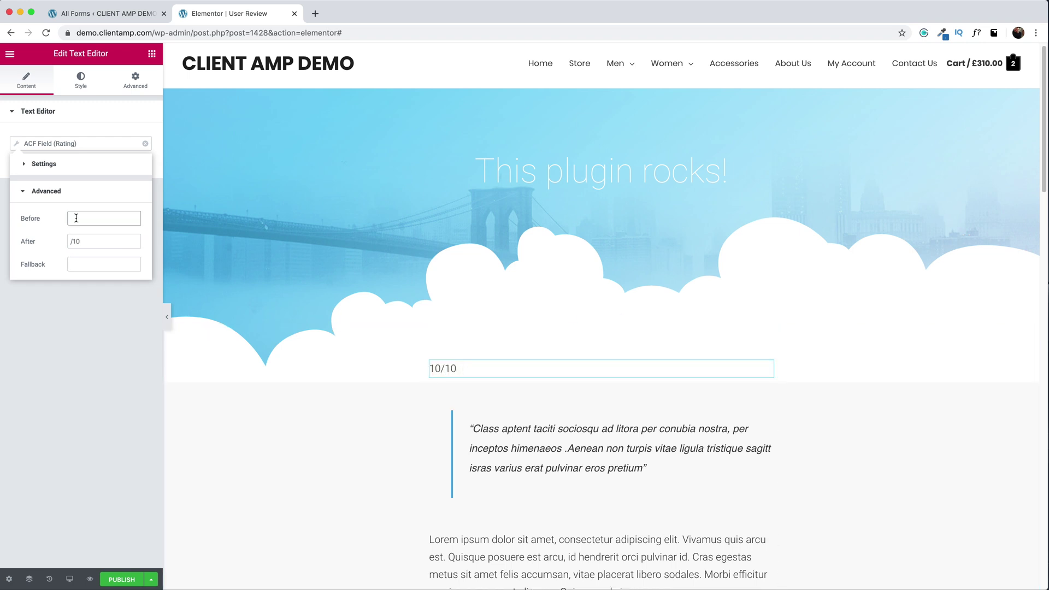
pyautogui.write('Rating:')
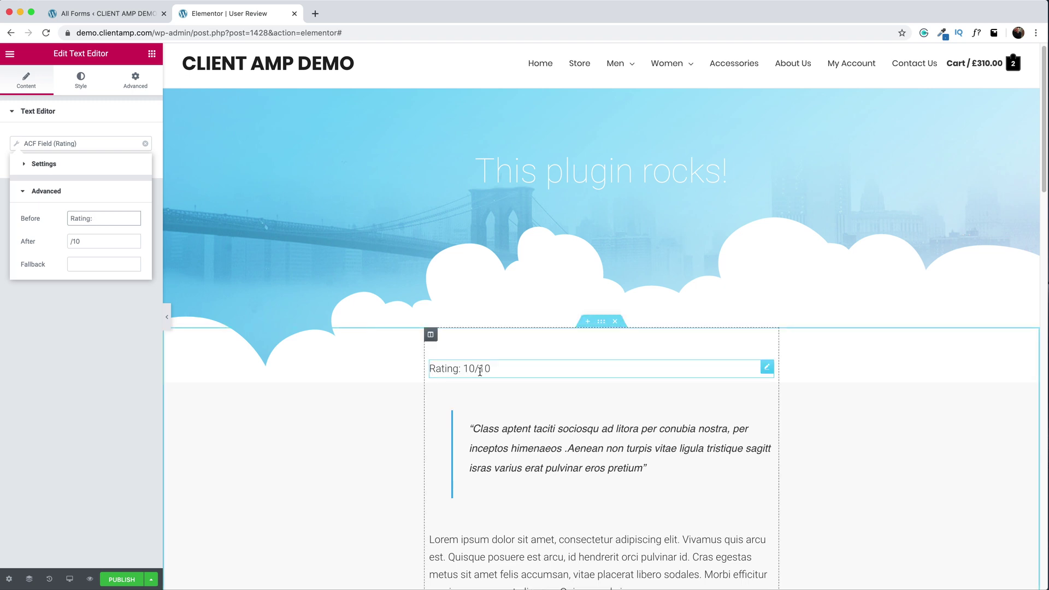
pyautogui.click(67, 120)
# - Centre the rating text and set its font weight to Bold
pyautogui.click(81, 79)
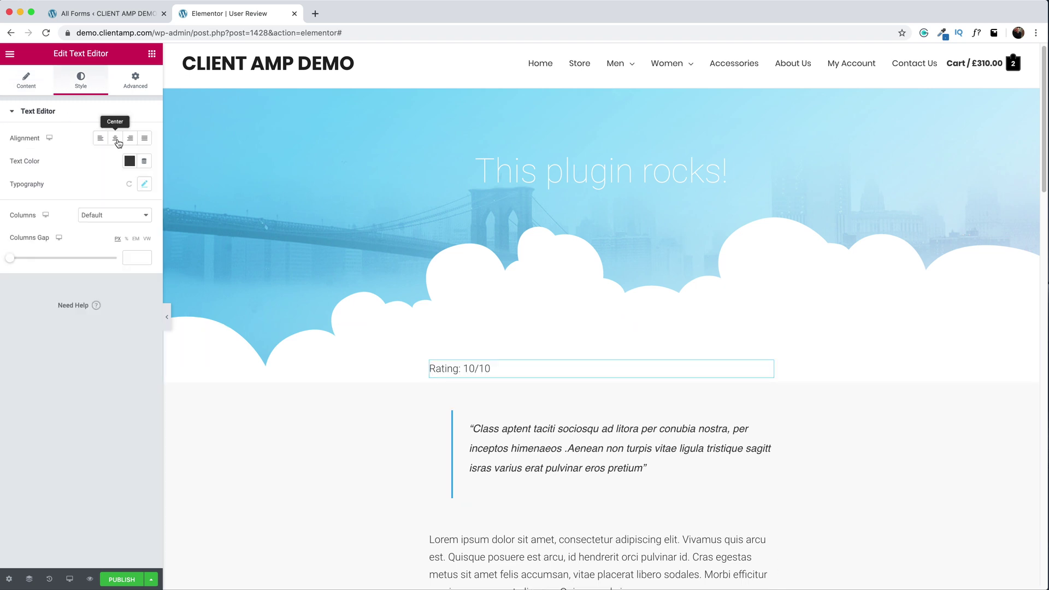
pyautogui.click(115, 141)
pyautogui.click(140, 180)
pyautogui.click(117, 277)
pyautogui.click(82, 363)
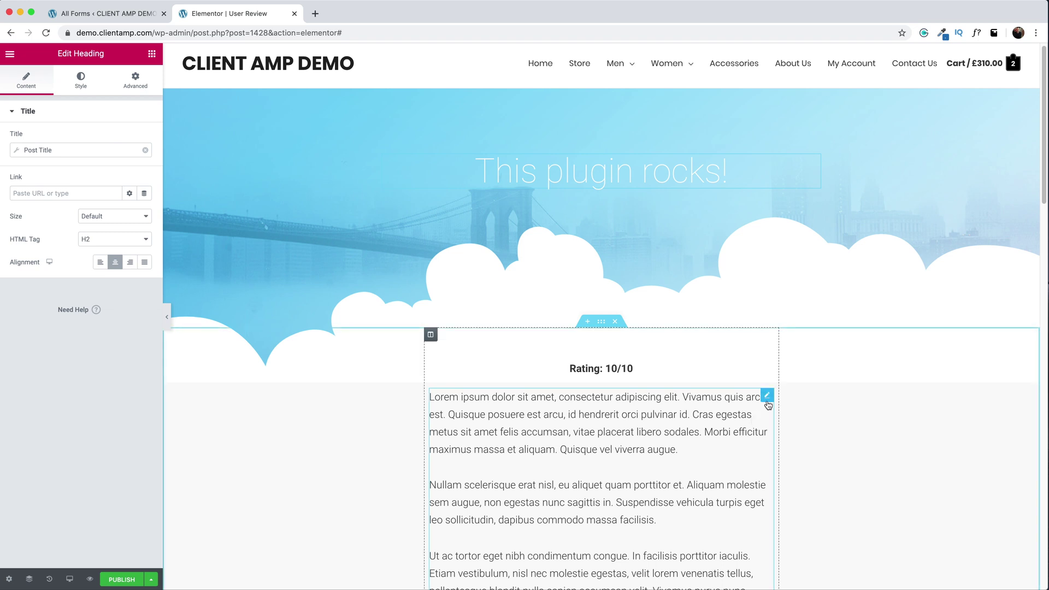
# - Delete the placeholder Lorem text block below the rating
pyautogui.rightClick(839, 404)
pyautogui.click(788, 556)
pyautogui.scroll(-3, 763, 514)
# - Remove the image carousel and place the Post Content widget in the empty column
pyautogui.rightClick(717, 415)
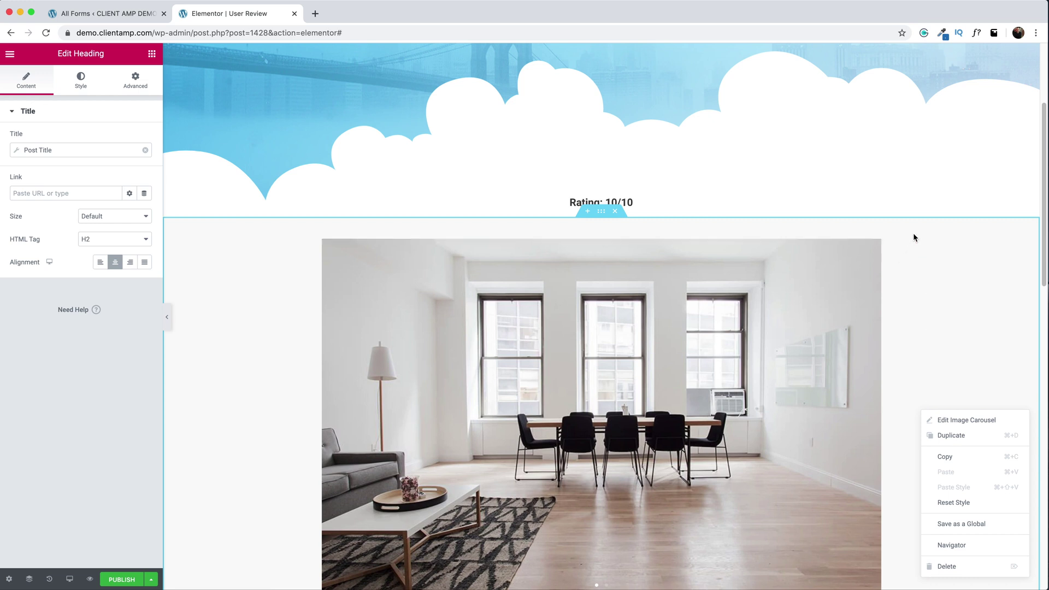
pyautogui.click(921, 247)
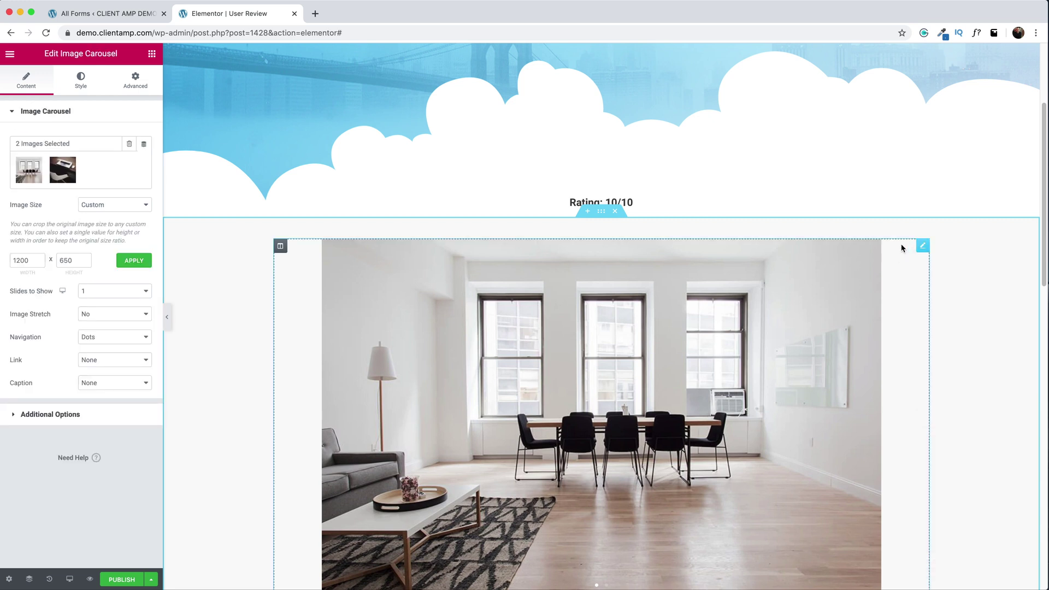
pyautogui.click(144, 146)
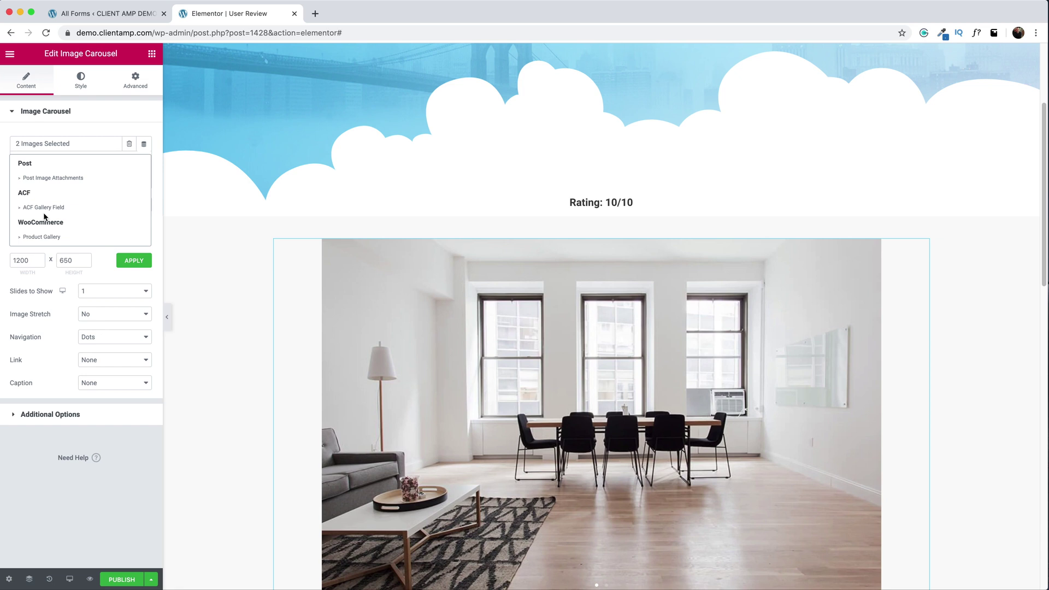
pyautogui.press('Delete')
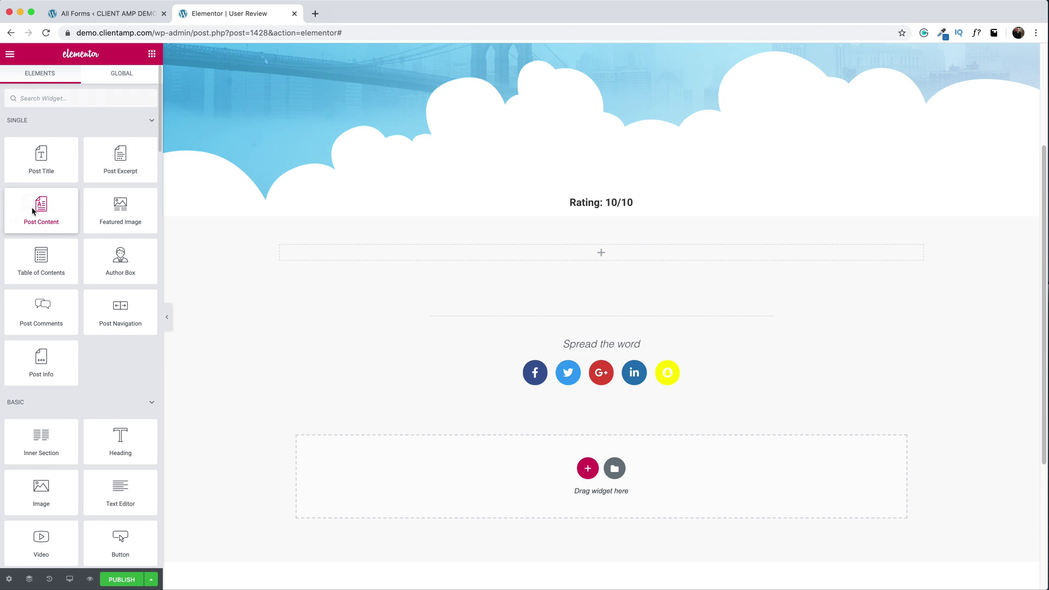
pyautogui.moveTo(34, 213); pyautogui.dragTo(619, 249)
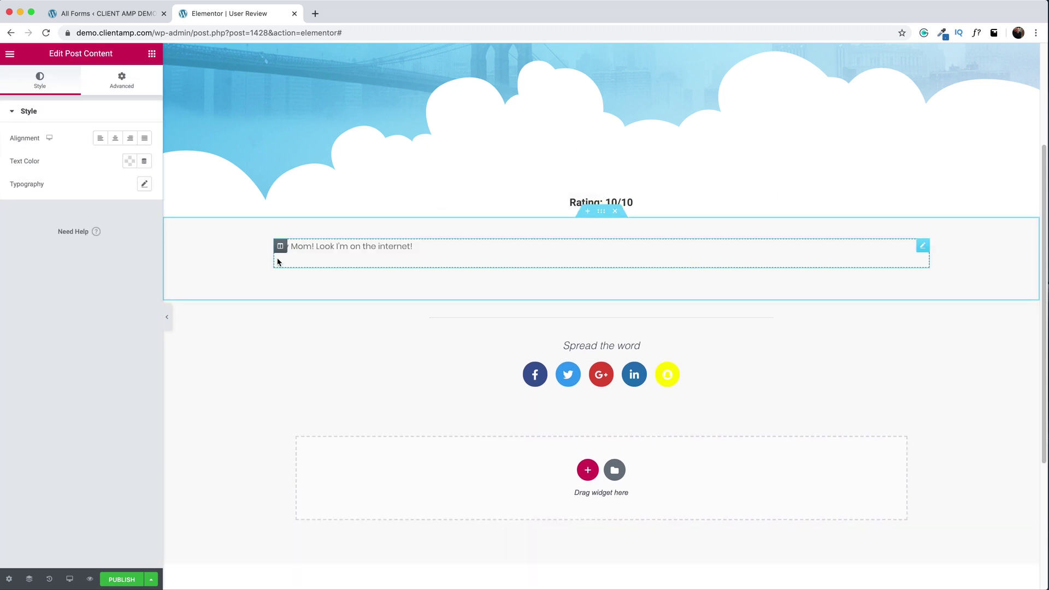
# - Publish the User Review template with the condition Include > reviews > All
pyautogui.click(115, 580)
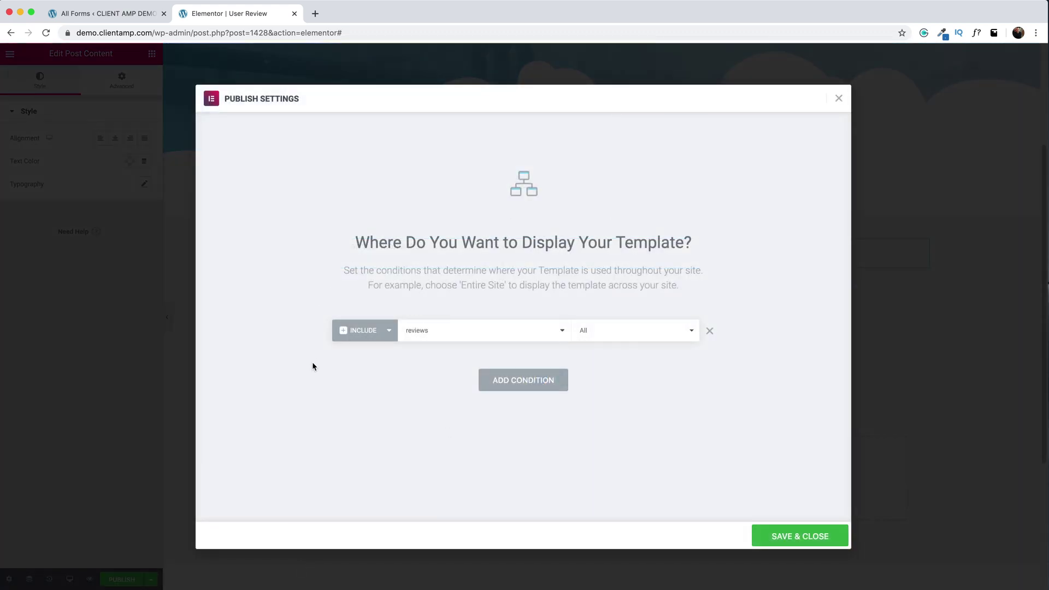
pyautogui.click(782, 535)
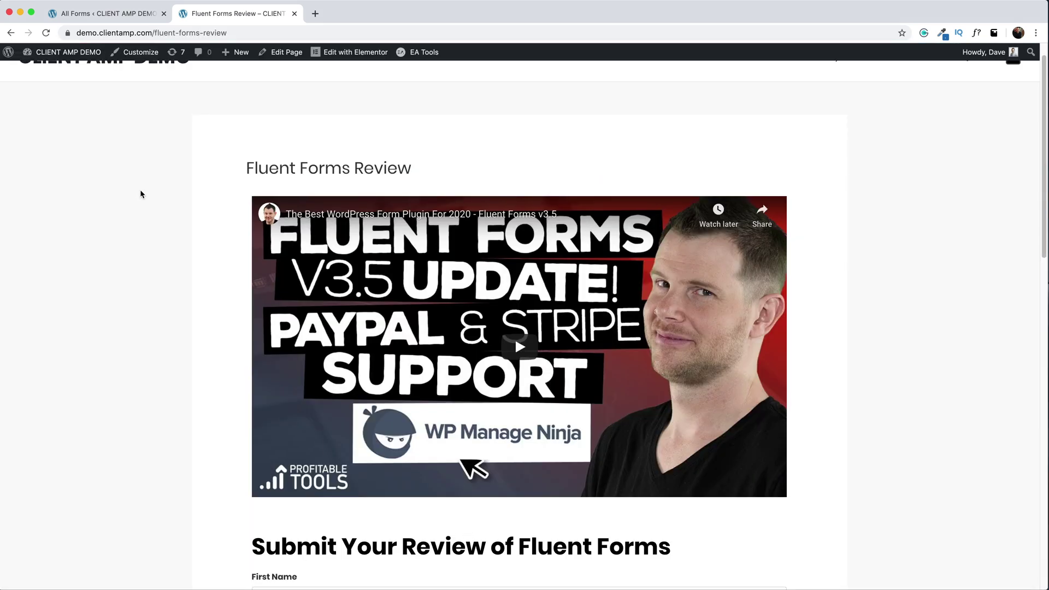
pyautogui.scroll(1, 140, 194)
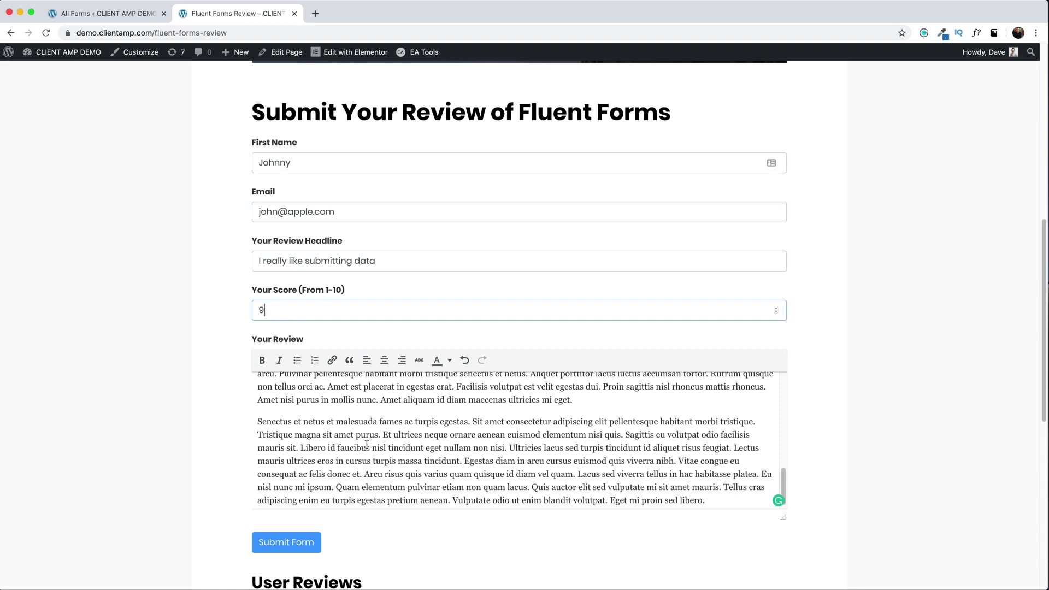
# - Submit the review scored 9, then open its 'I really like submitting data' page showing Rating: 9/10
pyautogui.click(296, 542)
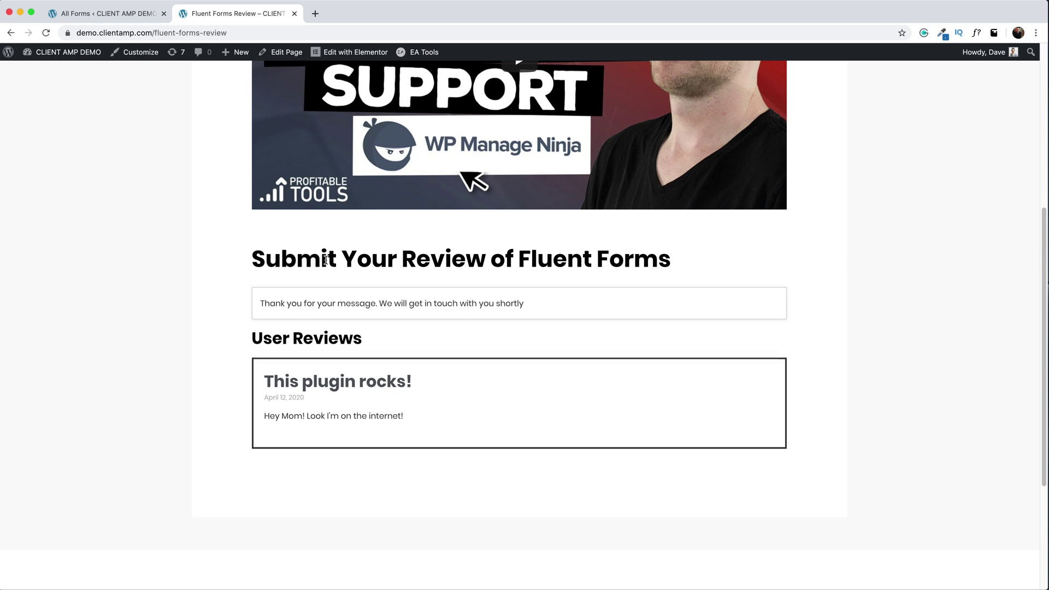
pyautogui.scroll(-5, 326, 260)
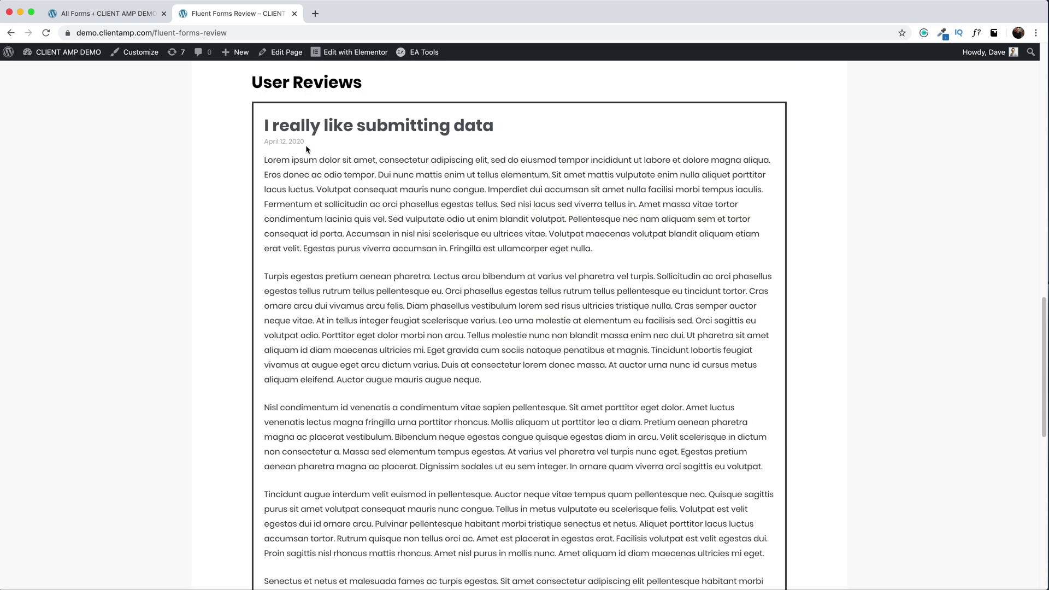
pyautogui.scroll(-2, 477, 178)
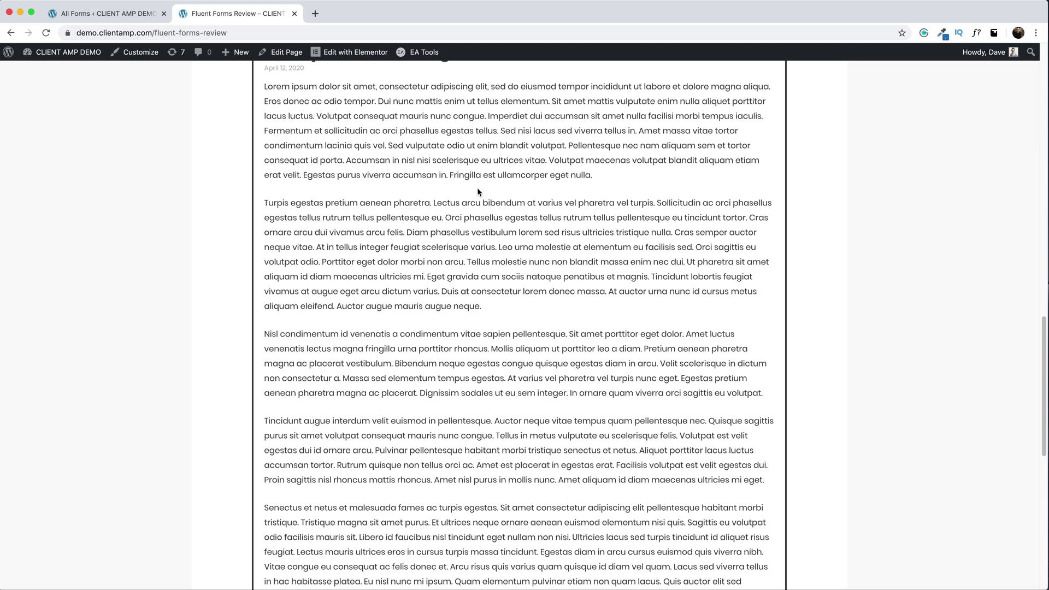
pyautogui.scroll(-3, 477, 196)
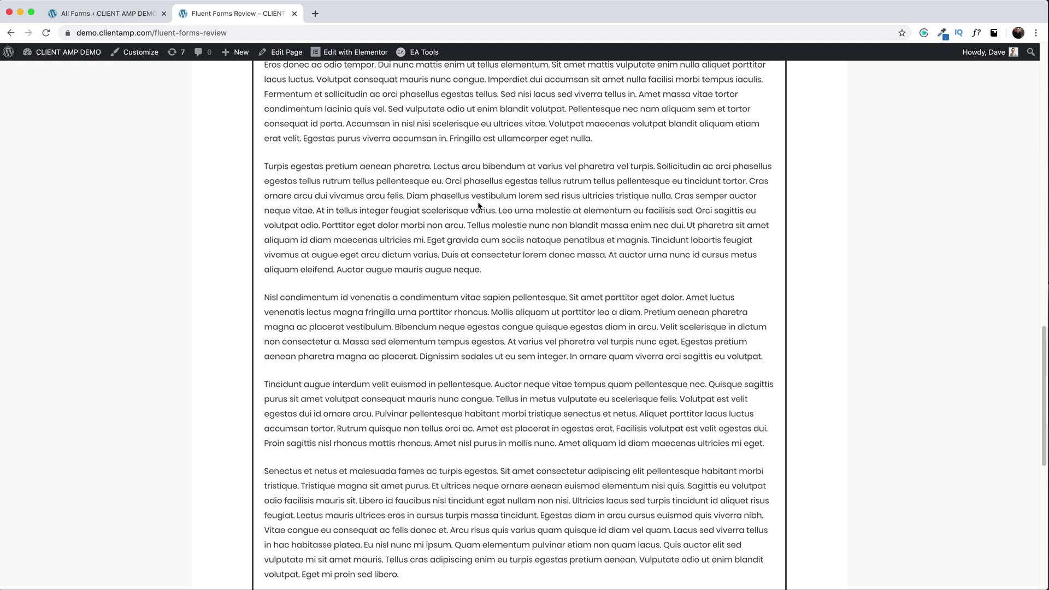
pyautogui.scroll(15, 480, 212)
pyautogui.scroll(-2, 478, 218)
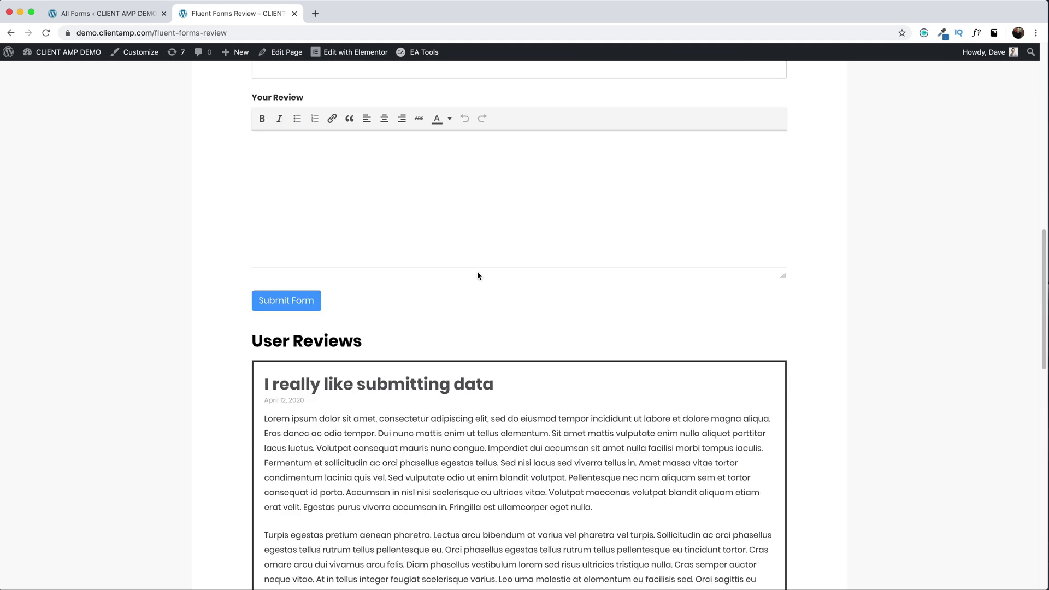
pyautogui.scroll(-1, 477, 273)
pyautogui.scroll(12, 477, 273)
pyautogui.scroll(-13, 477, 272)
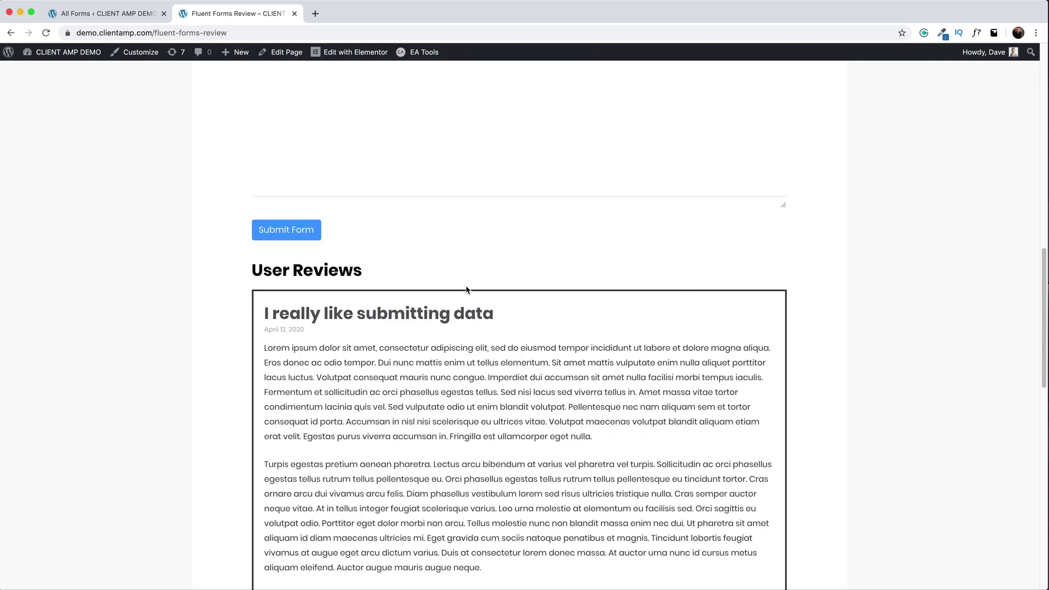
pyautogui.click(328, 314)
pyautogui.scroll(-1, 376, 311)
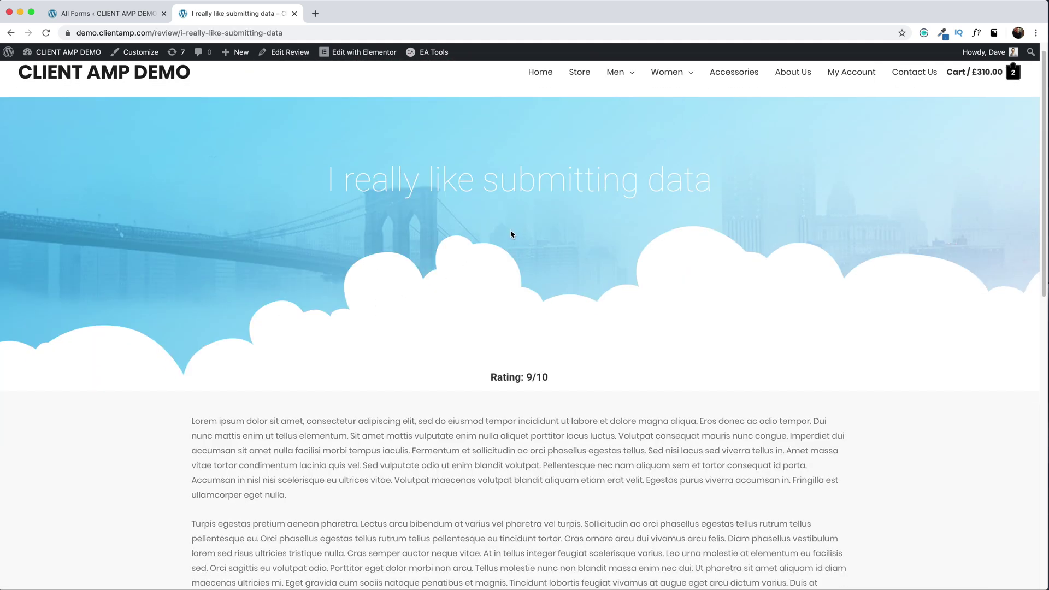
# - Return to the reviews list and open 'This plugin rocks!' to check its Rating: 10/10
pyautogui.scroll(-2, 509, 233)
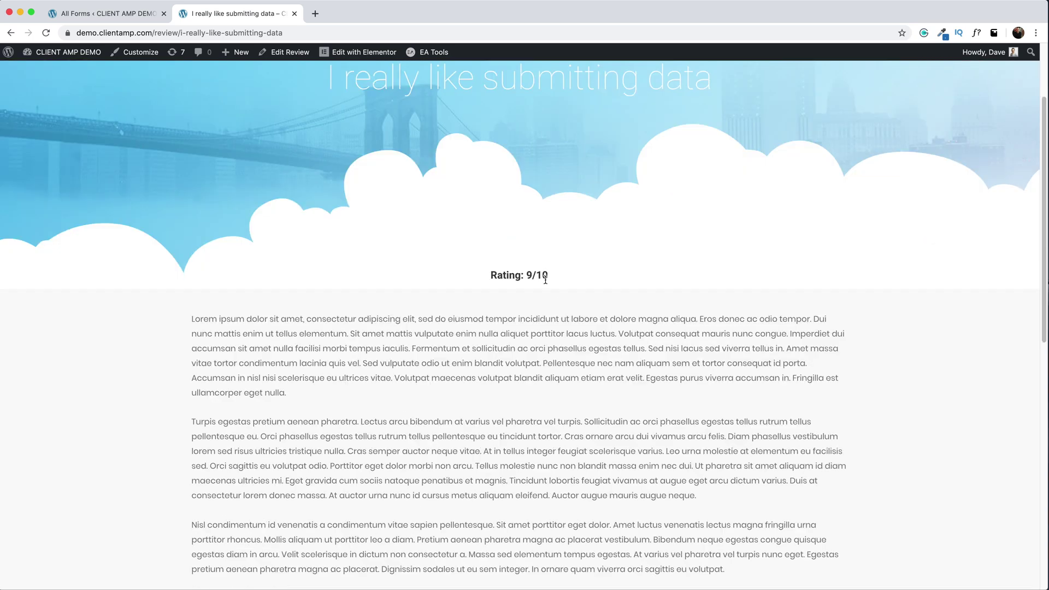
pyautogui.scroll(-7, 558, 287)
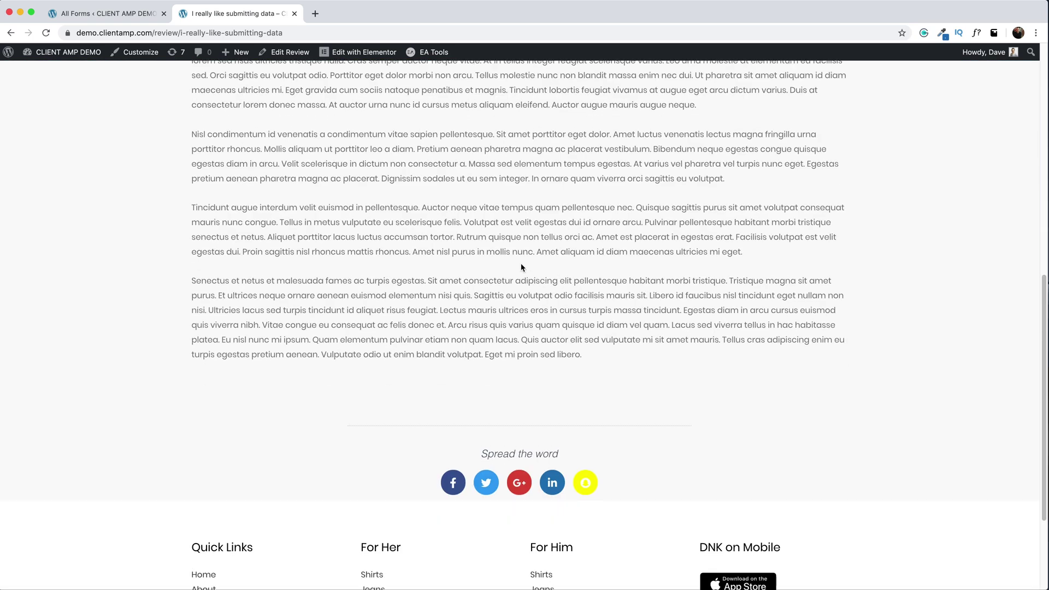
pyautogui.scroll(3, 520, 268)
pyautogui.scroll(7, 521, 267)
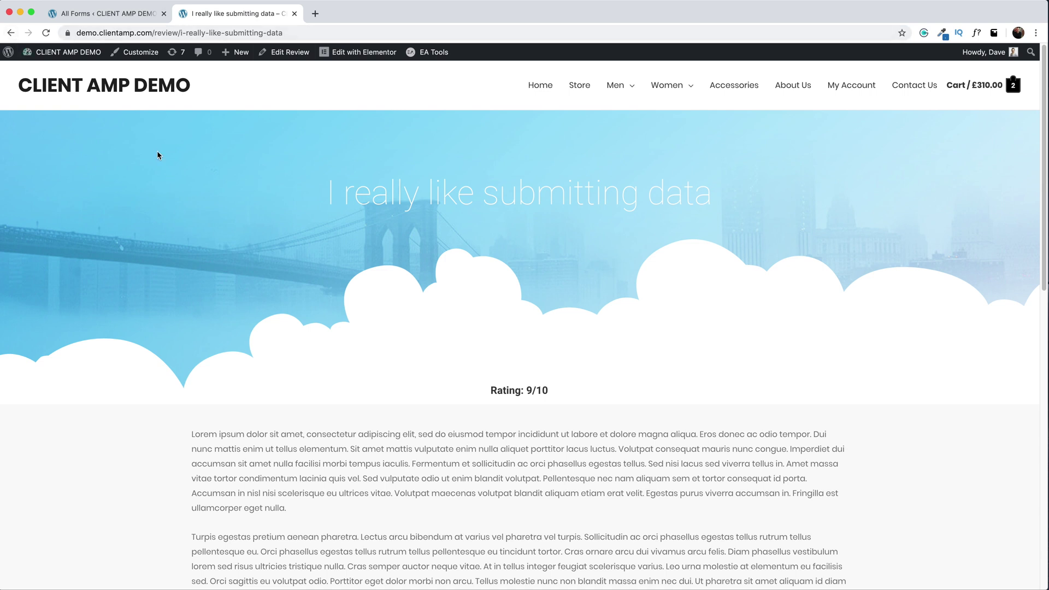
pyautogui.click(10, 33)
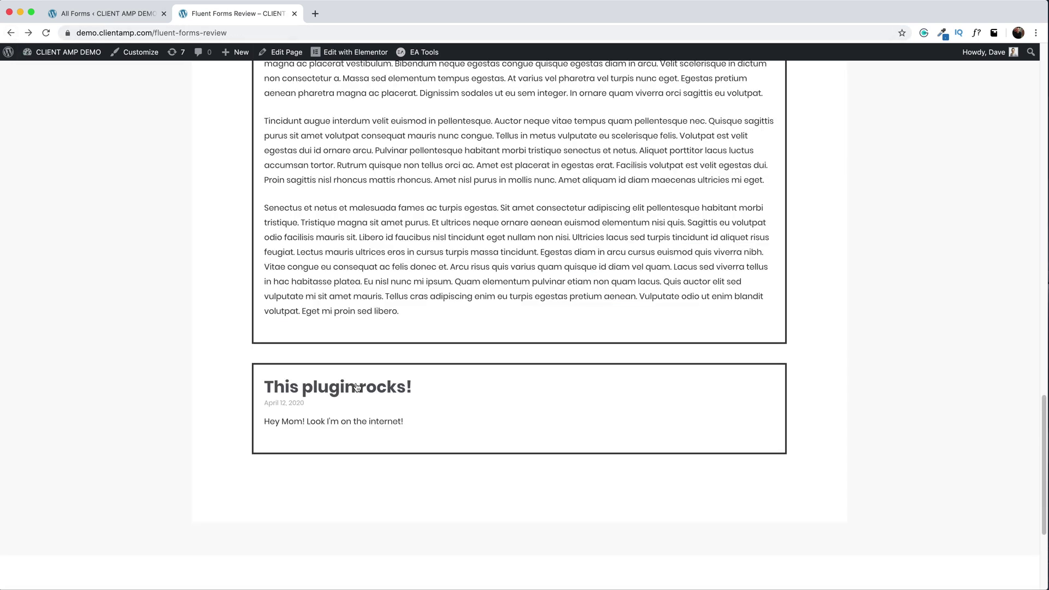
pyautogui.click(468, 392)
pyautogui.scroll(2, 522, 239)
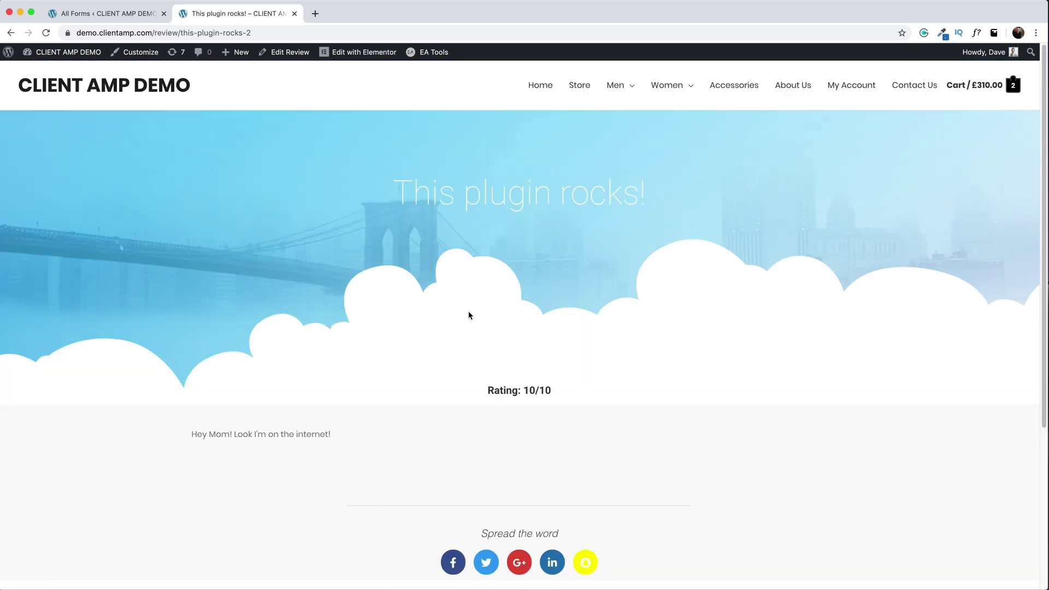